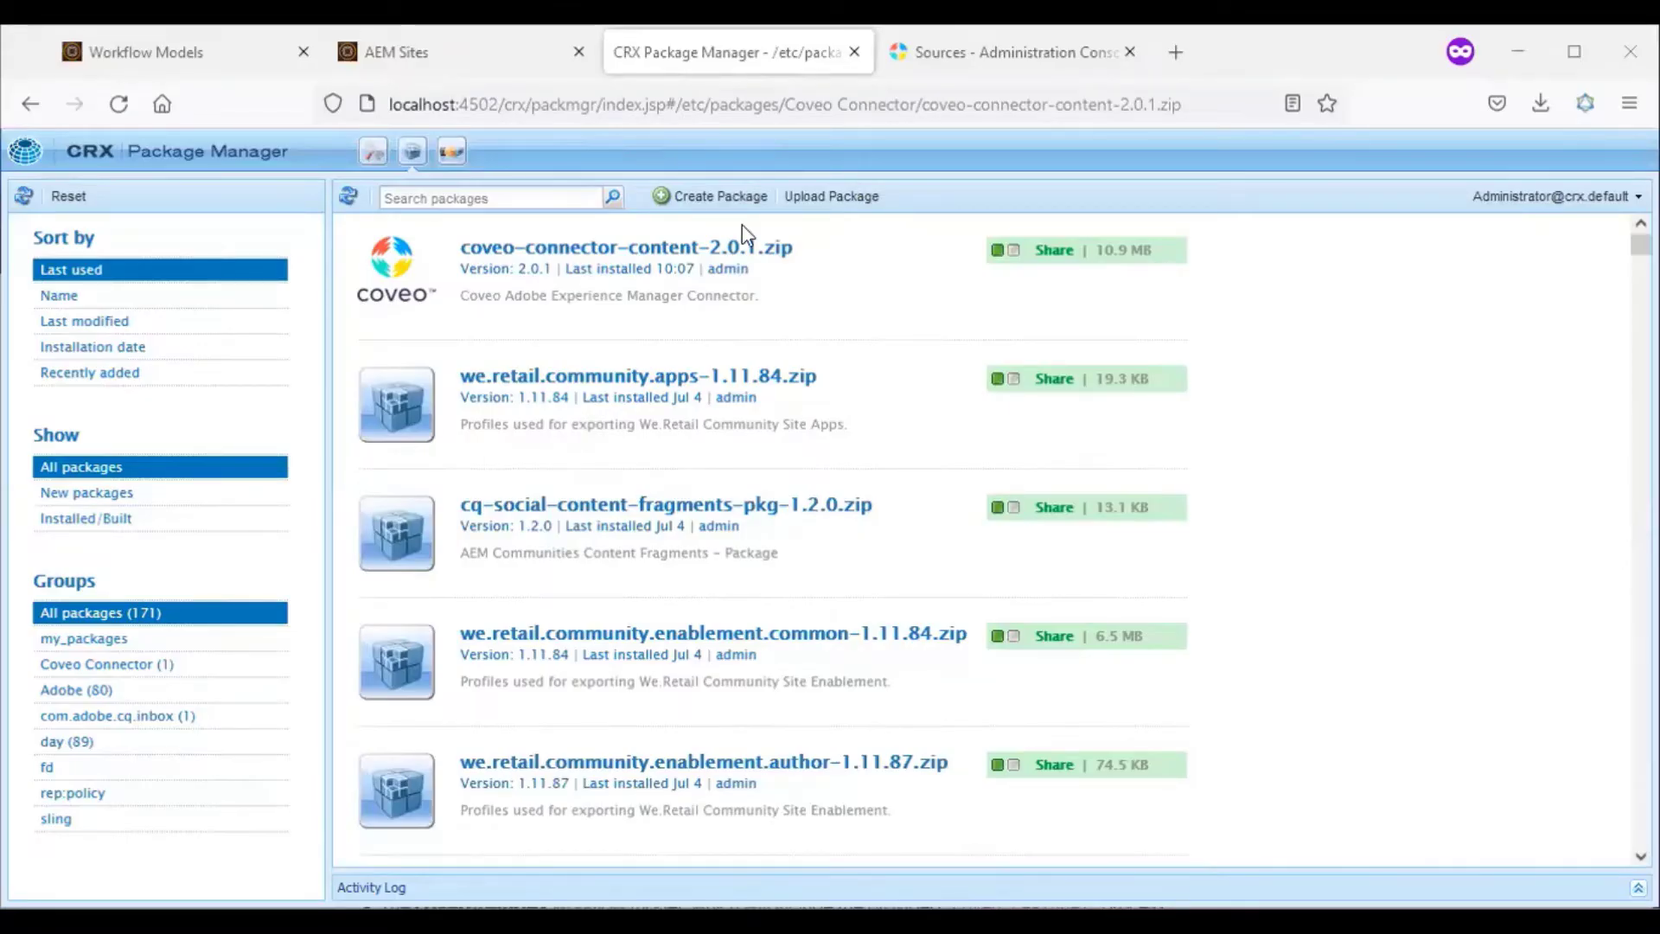
Step: Inspect the installed coveo-connector-content 2.0.1 package details, then view Workflow Models
click(635, 247)
click(635, 247)
click(158, 50)
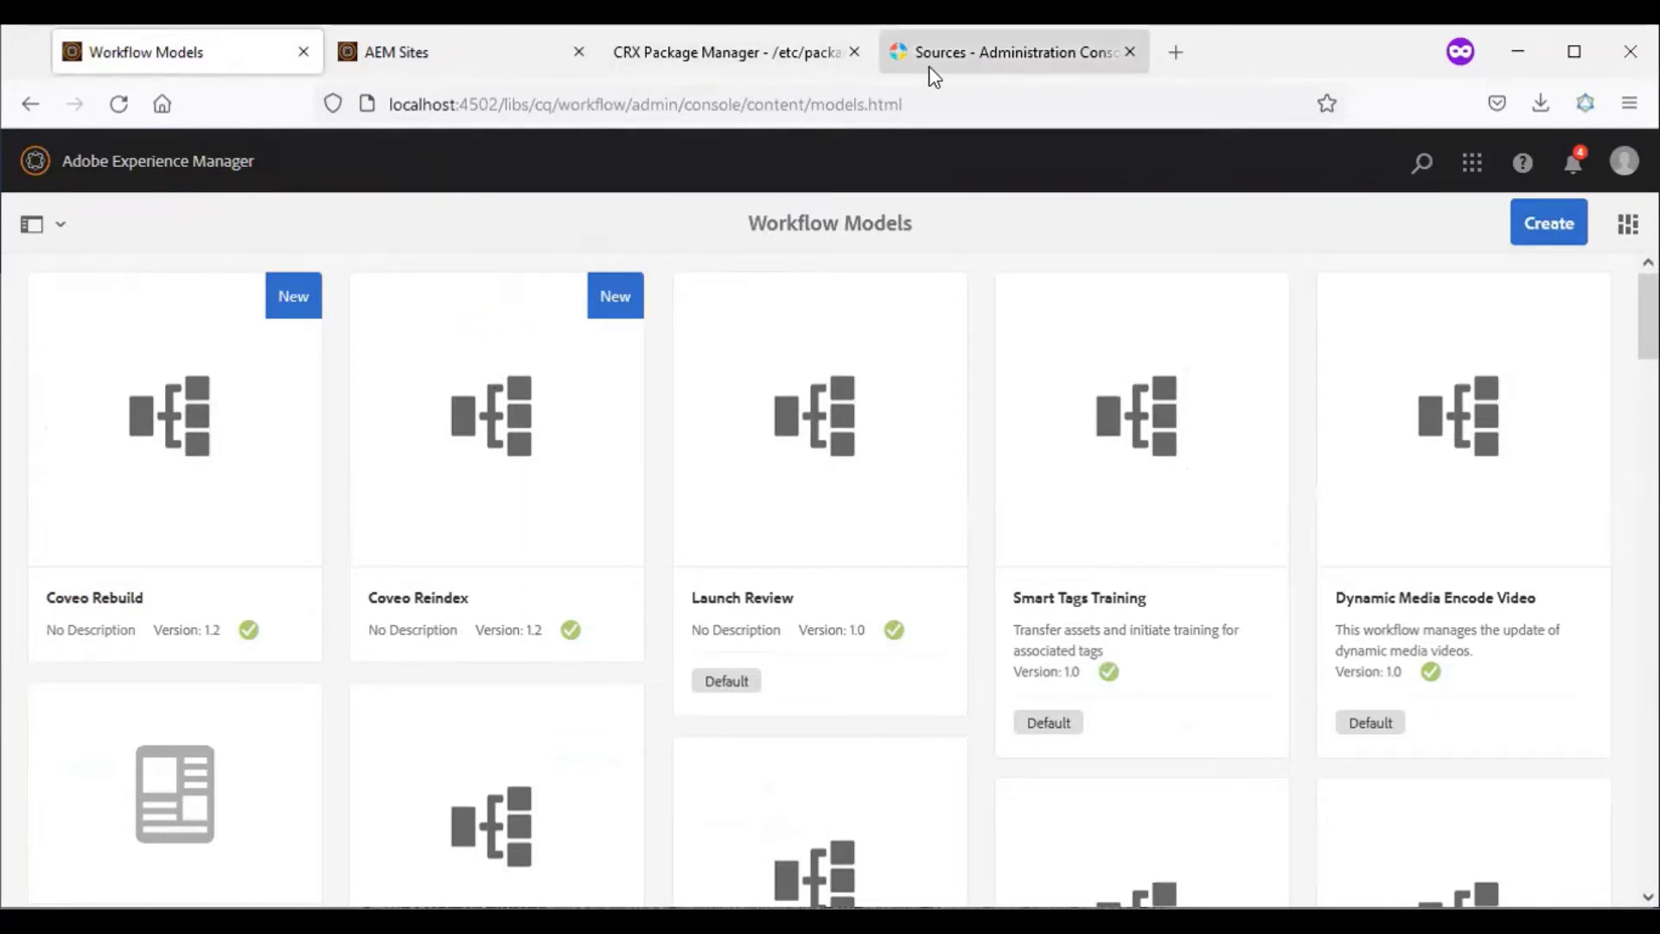
Step: Check the Cloud Organization Configuration's AEM source name against the Coveo Sources list
click(79, 162)
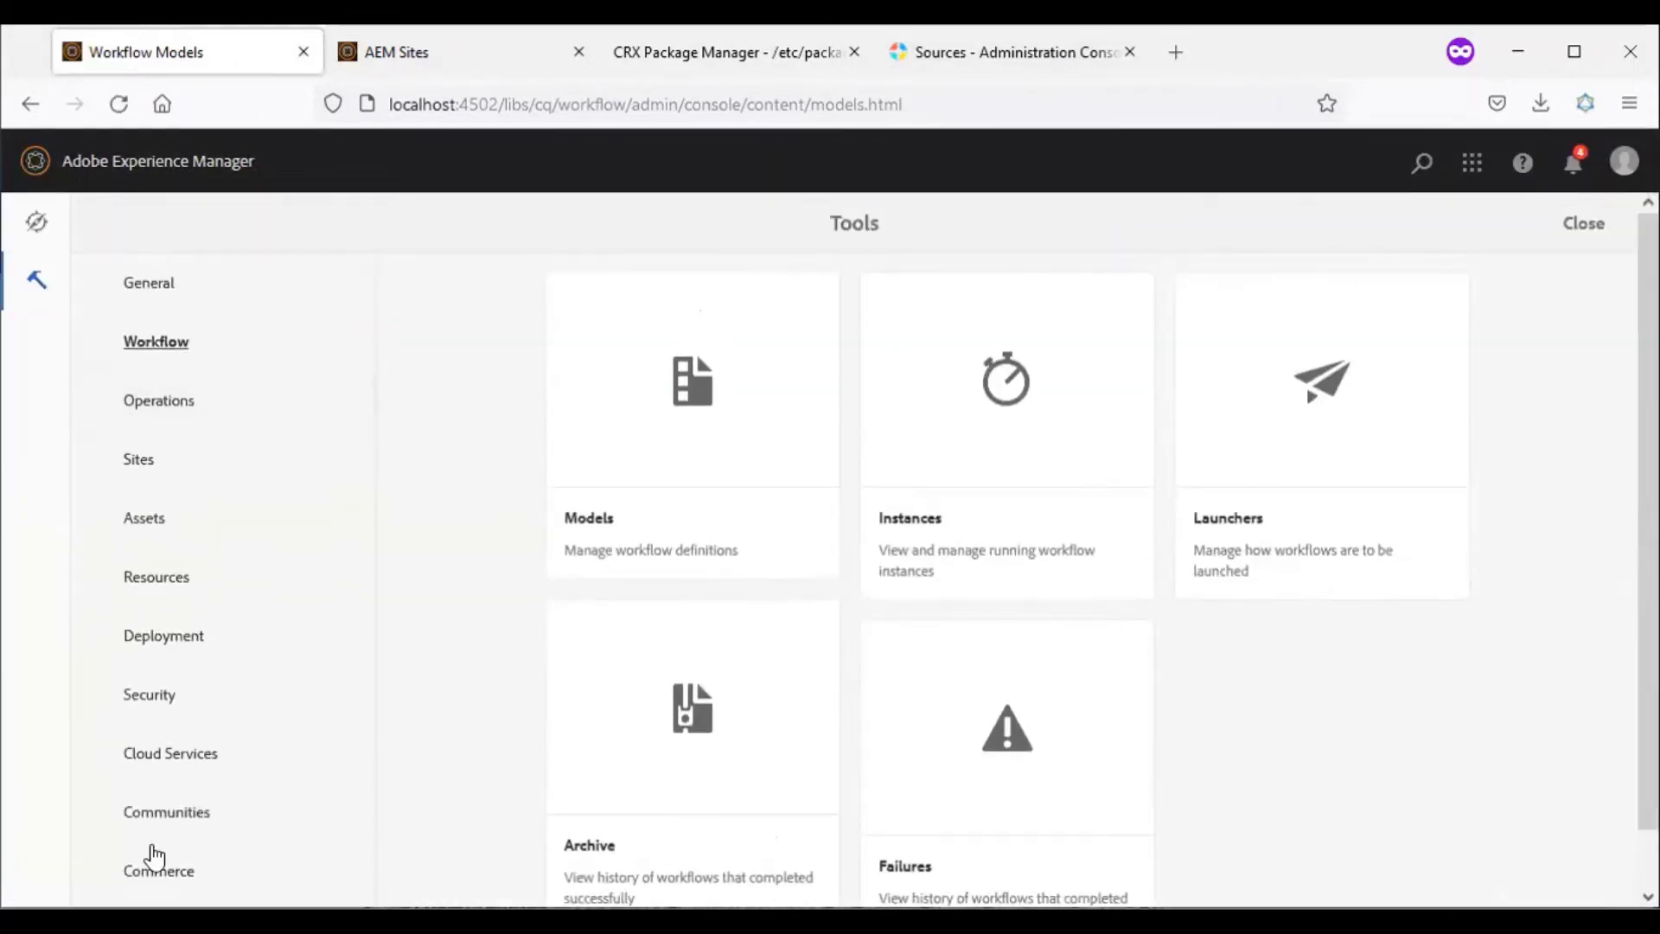
scroll(251, 760, down, 1)
click(143, 869)
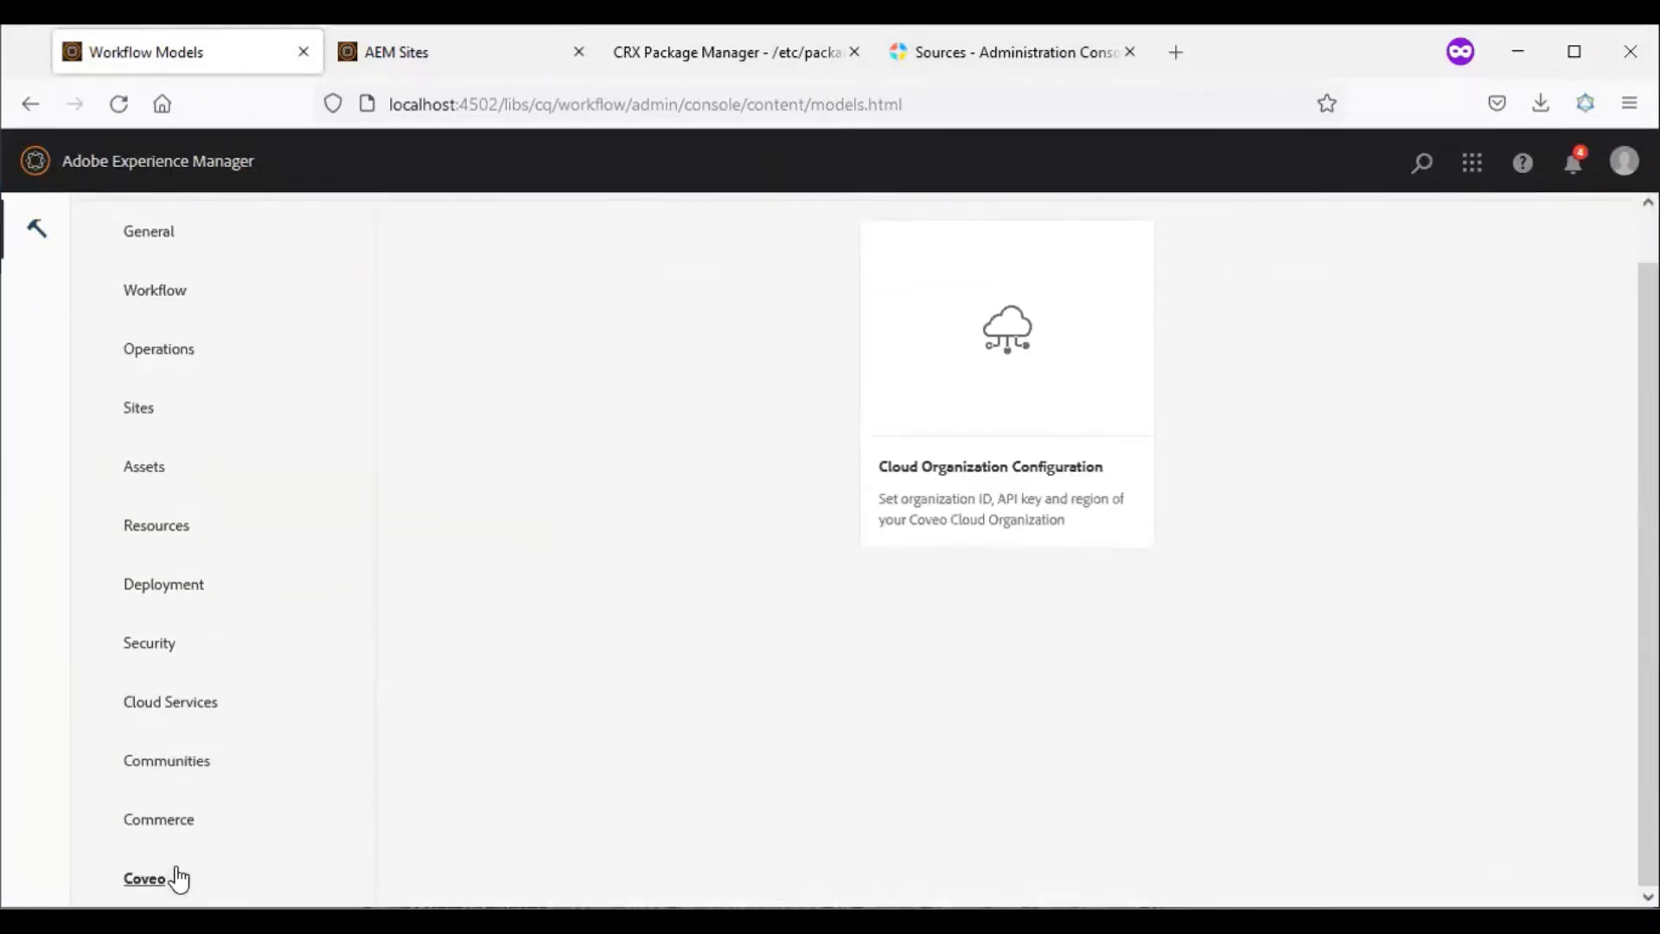
click(1007, 377)
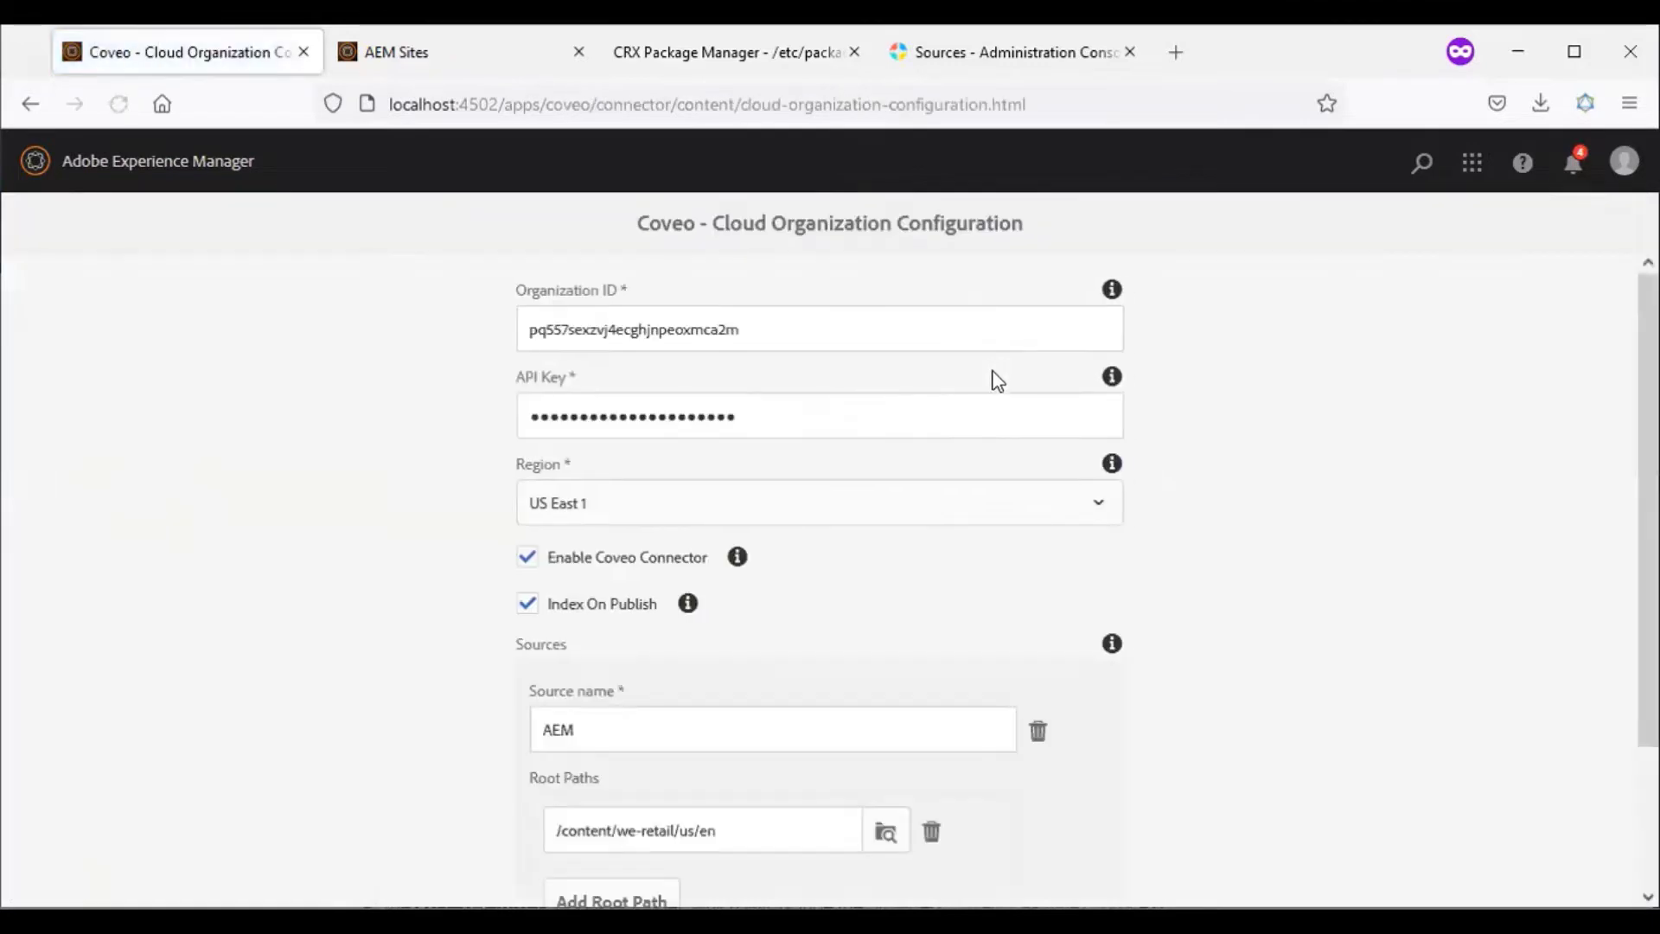
scroll(882, 531, down, 2)
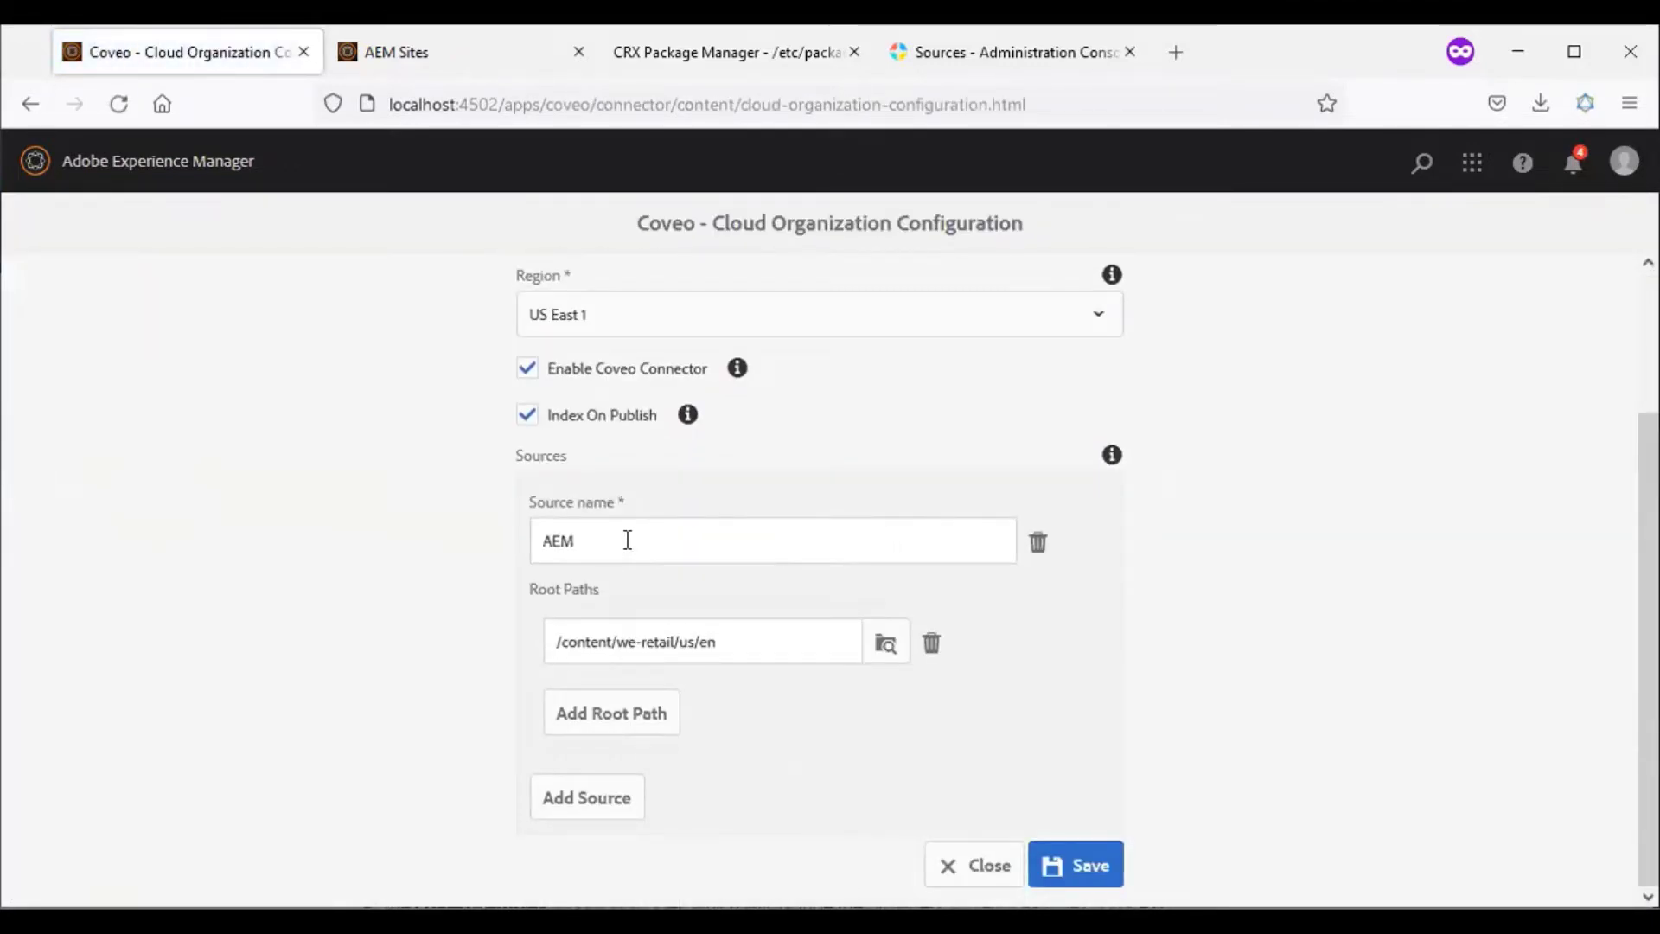
drag(626, 541, 534, 542)
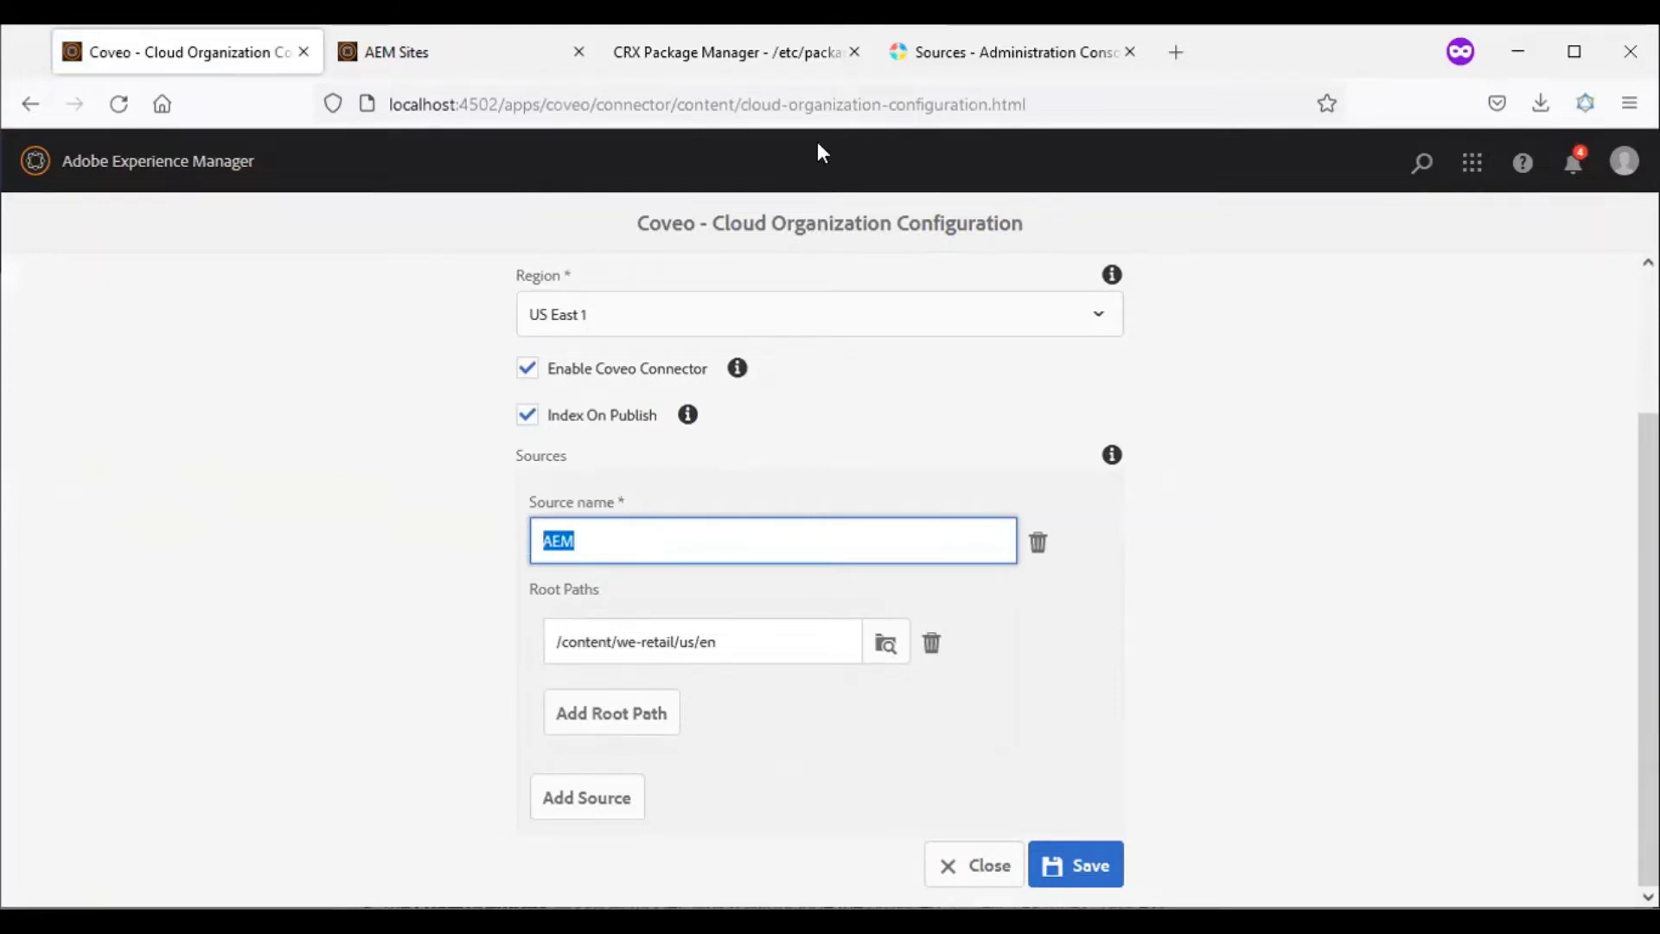
click(943, 52)
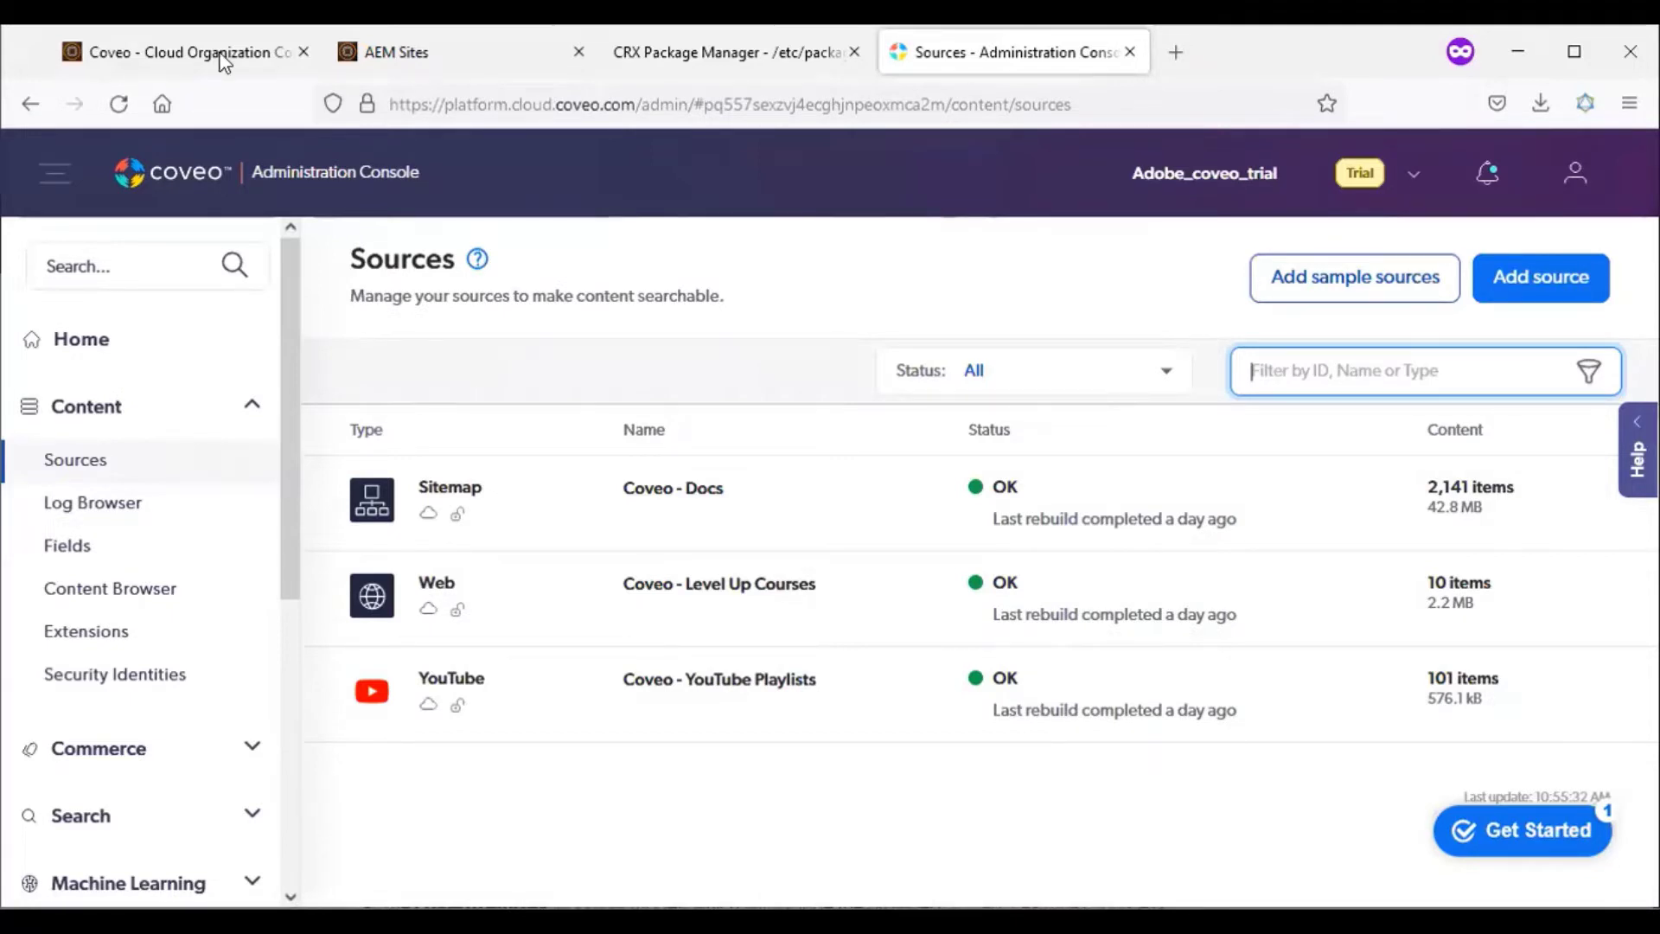
key(ctrl+2)
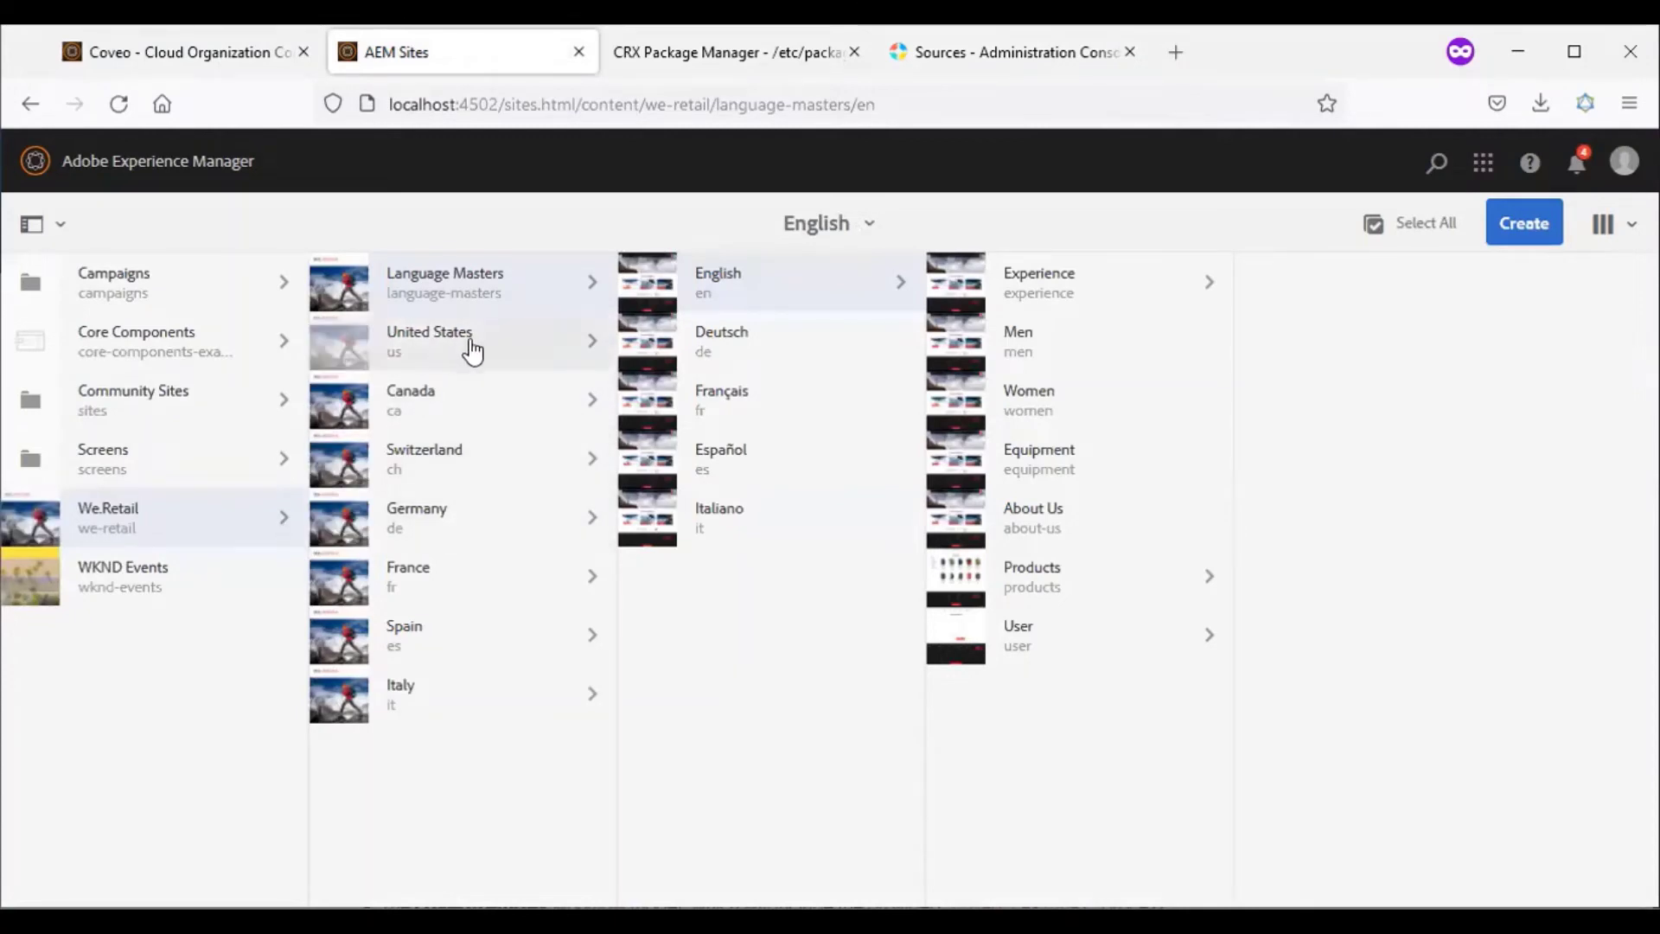
Step: Note root path /content/we-retail/us/en and open We.Retail United States > English in Sites
click(181, 52)
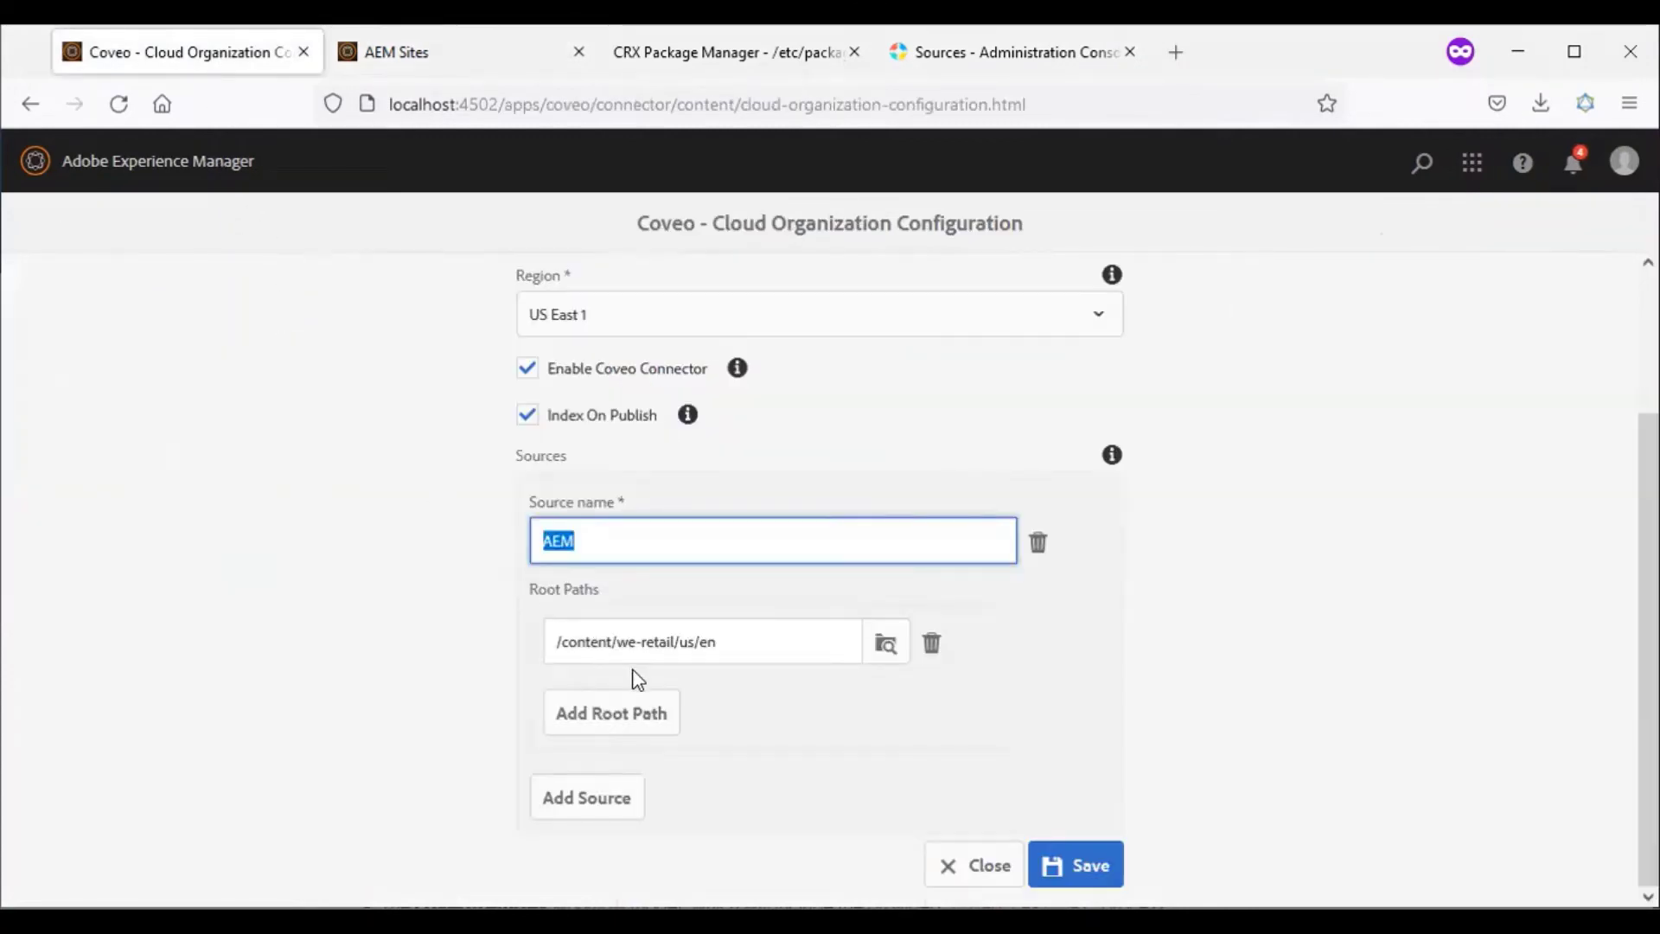
mouse_move(738, 641)
mouse_down()
mouse_move(526, 638)
mouse_move(662, 648)
mouse_up()
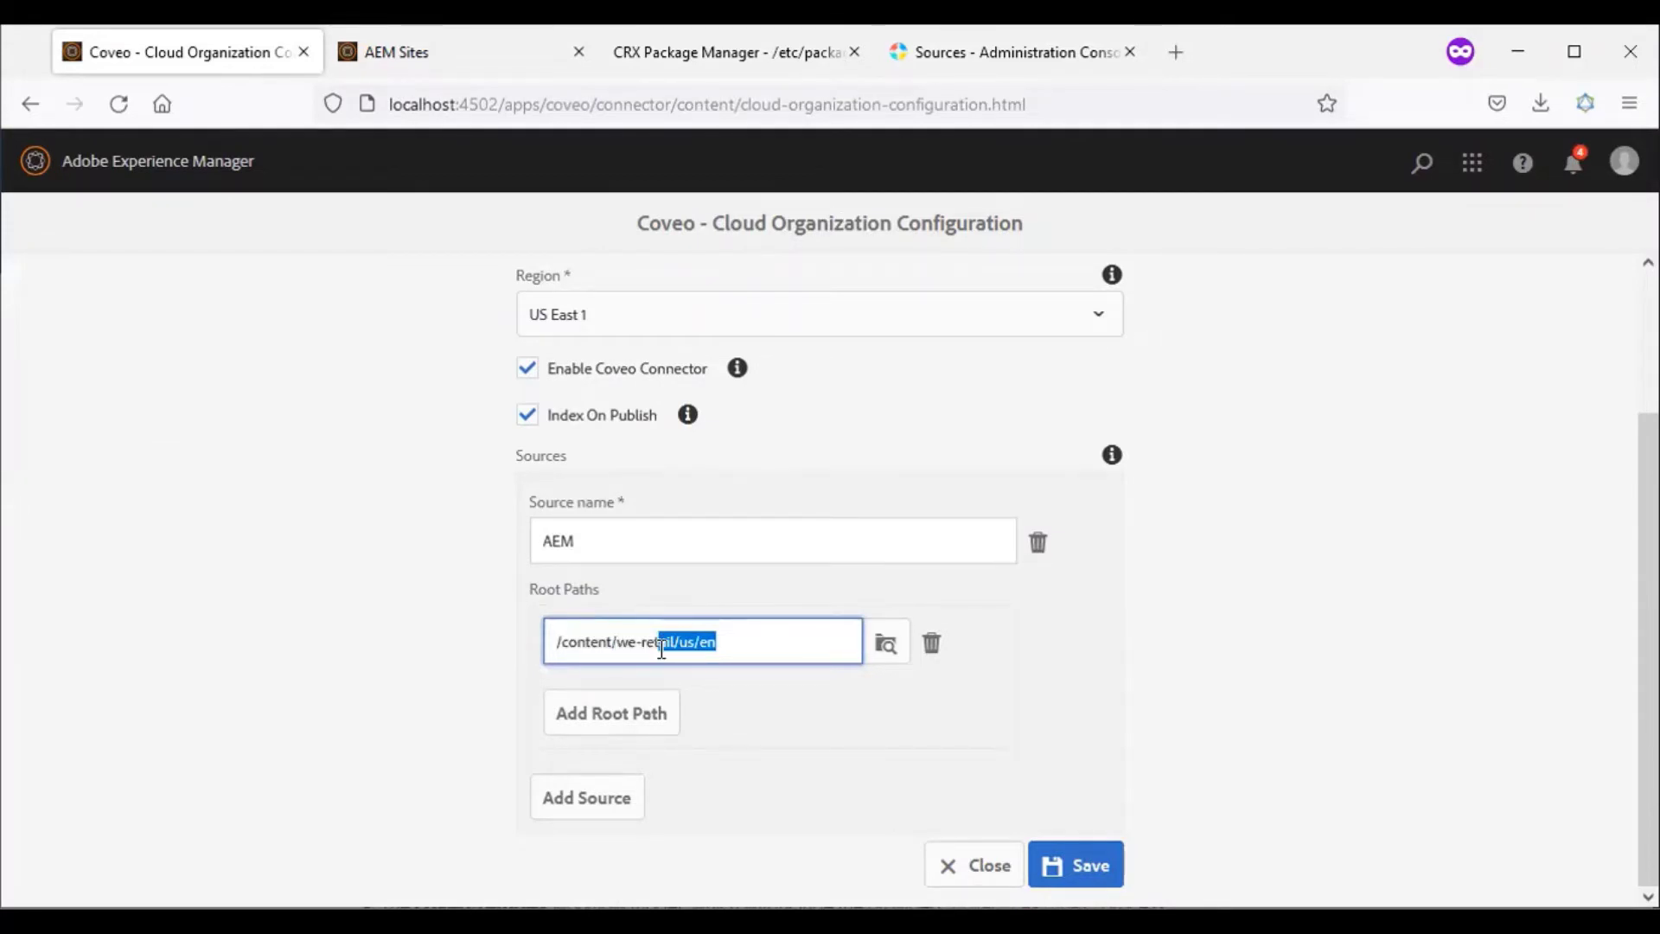
click(443, 52)
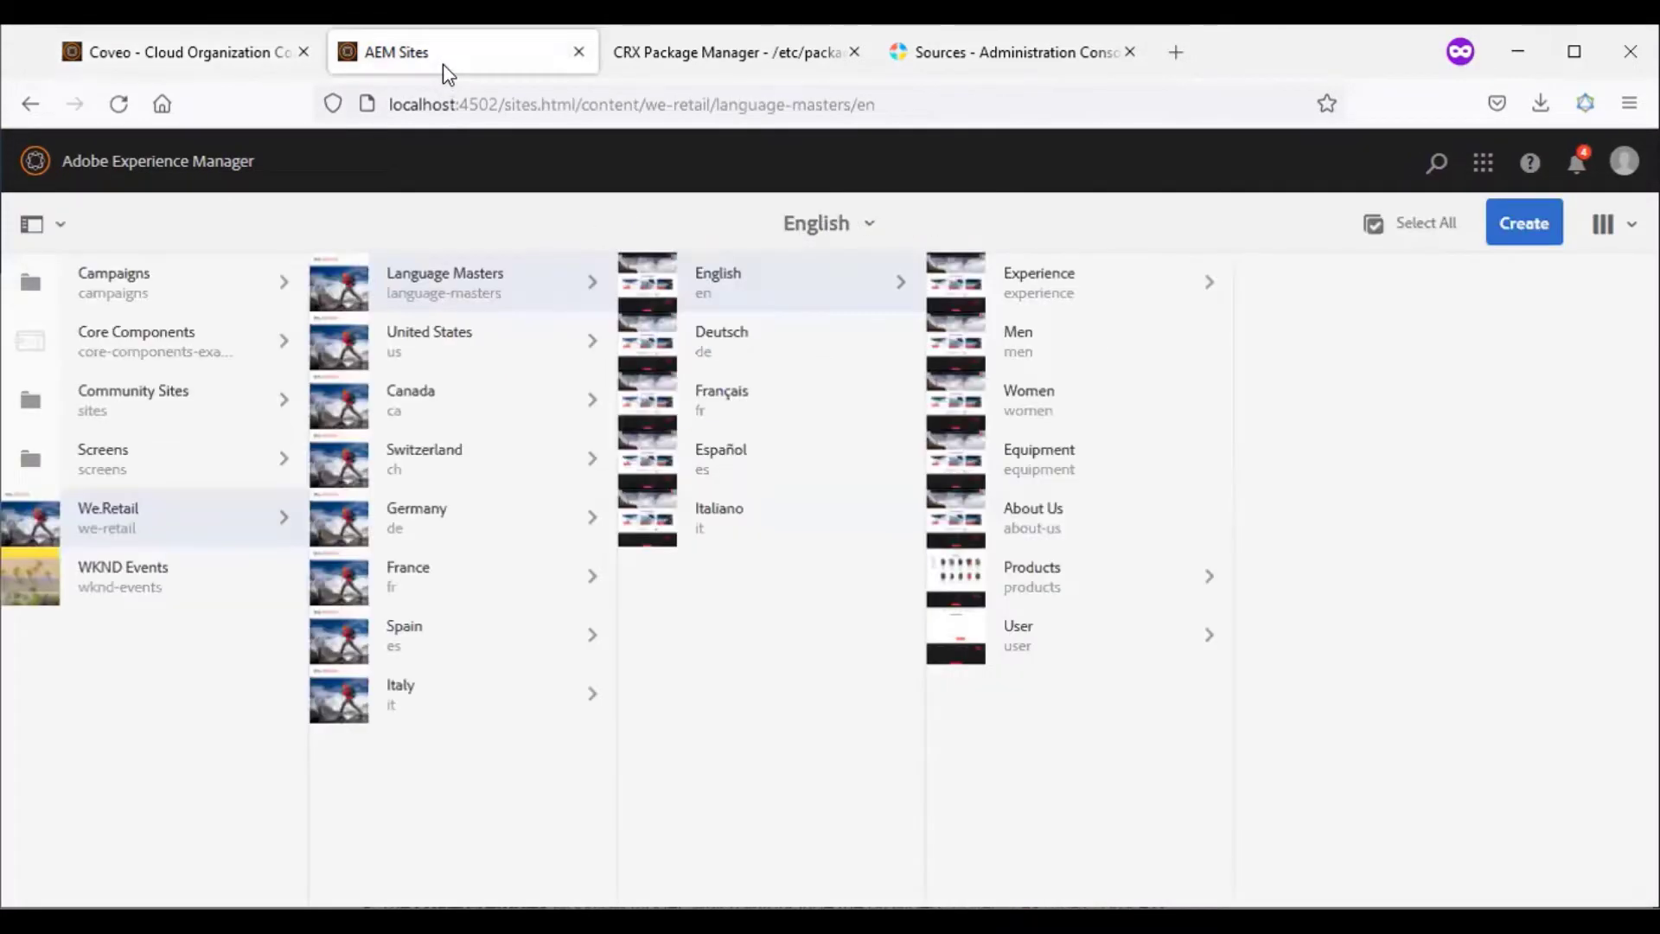
click(580, 340)
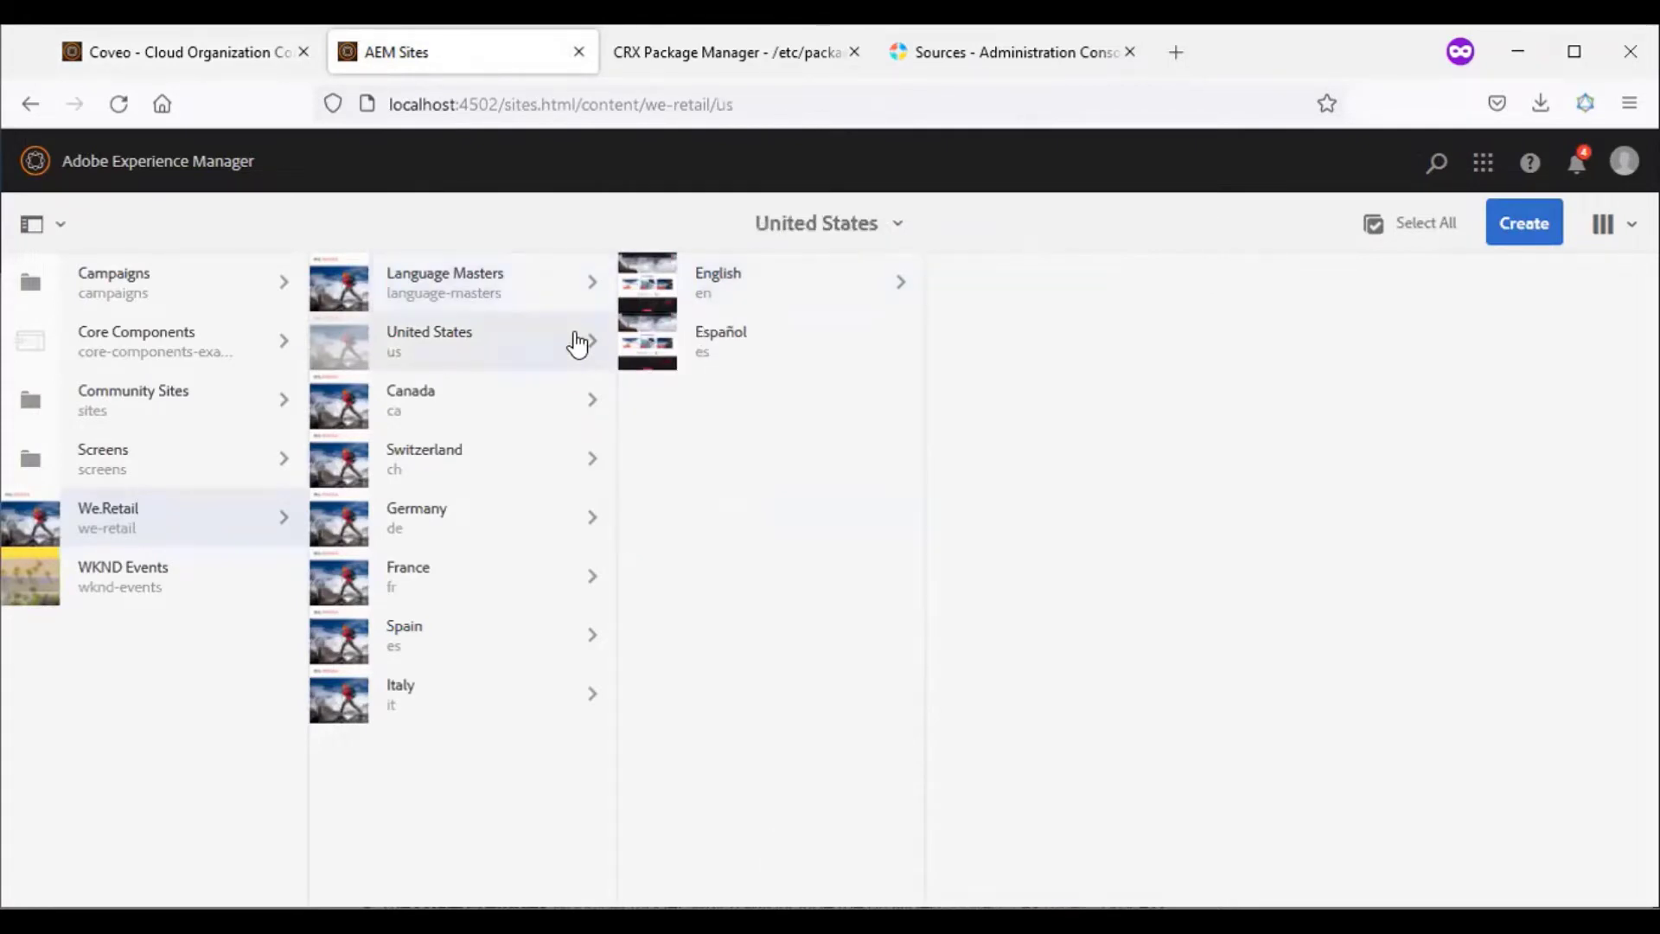
click(901, 283)
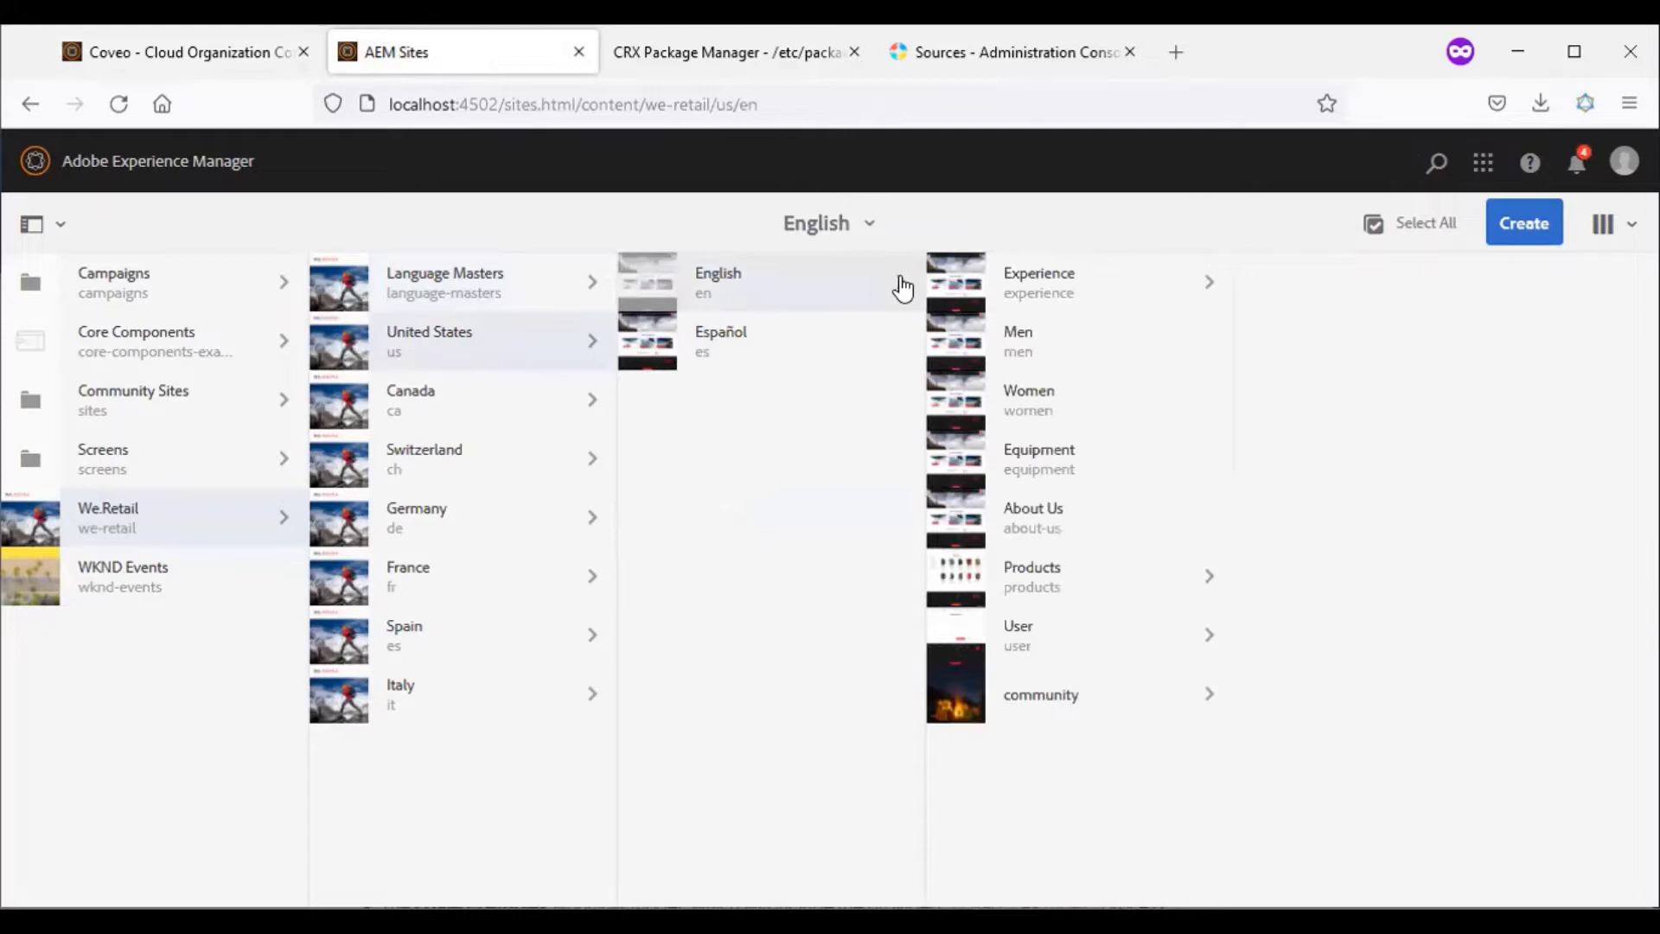
Step: Run Coveo Reindex on the Men page, including its children, then clear the selection
click(956, 348)
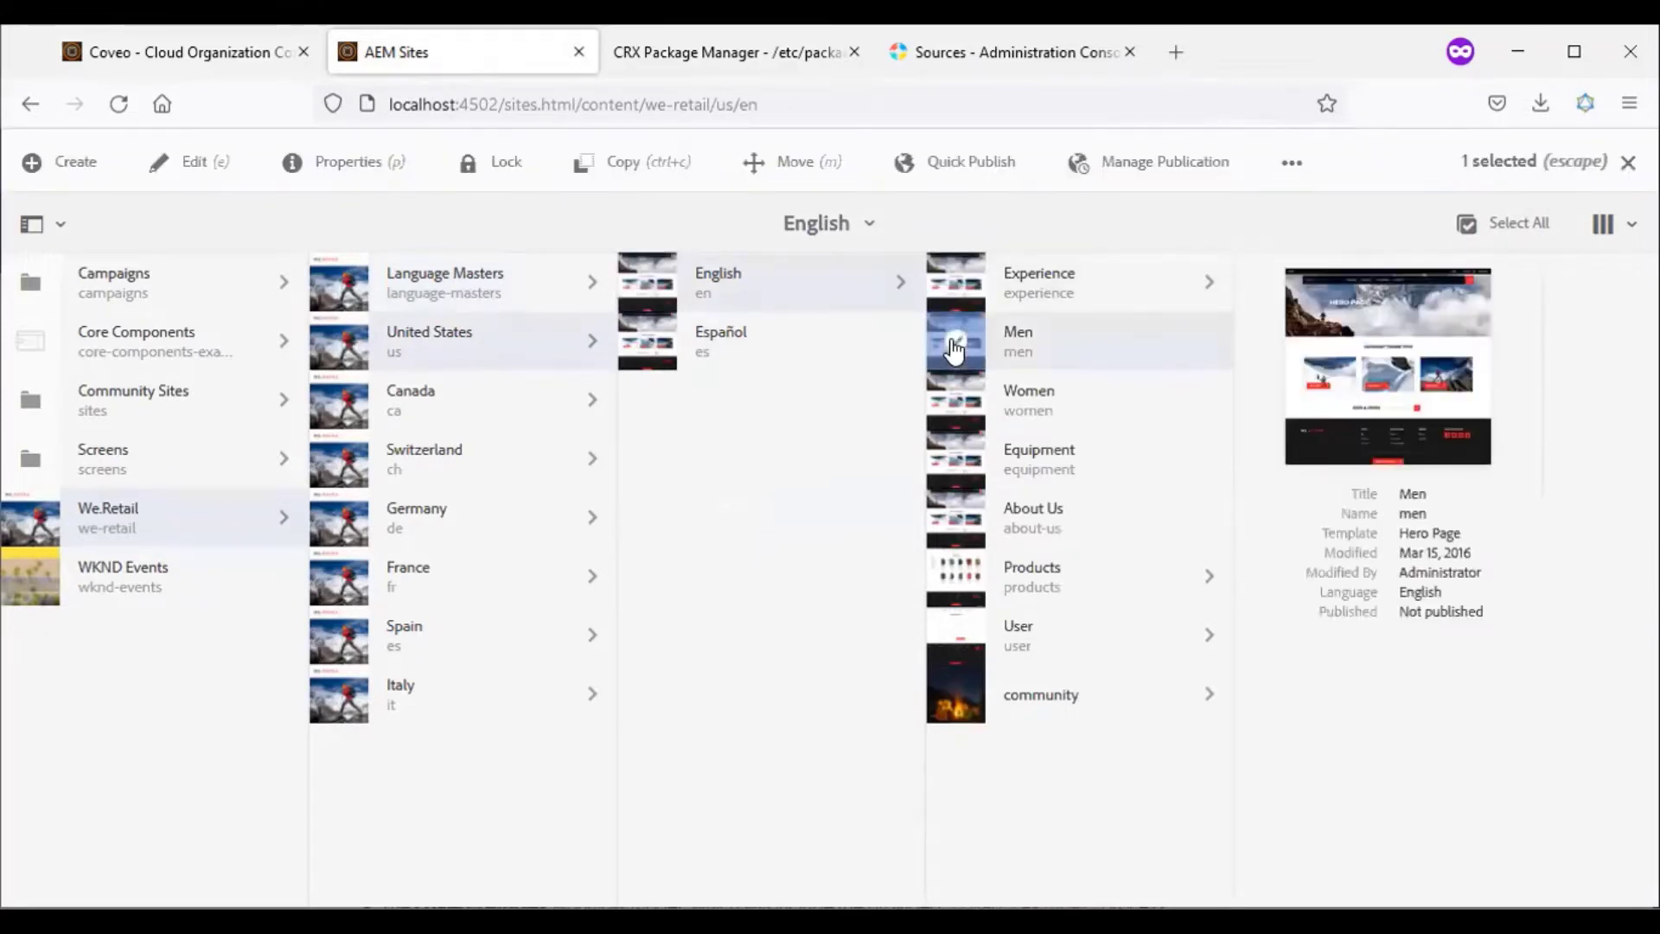
click(1290, 164)
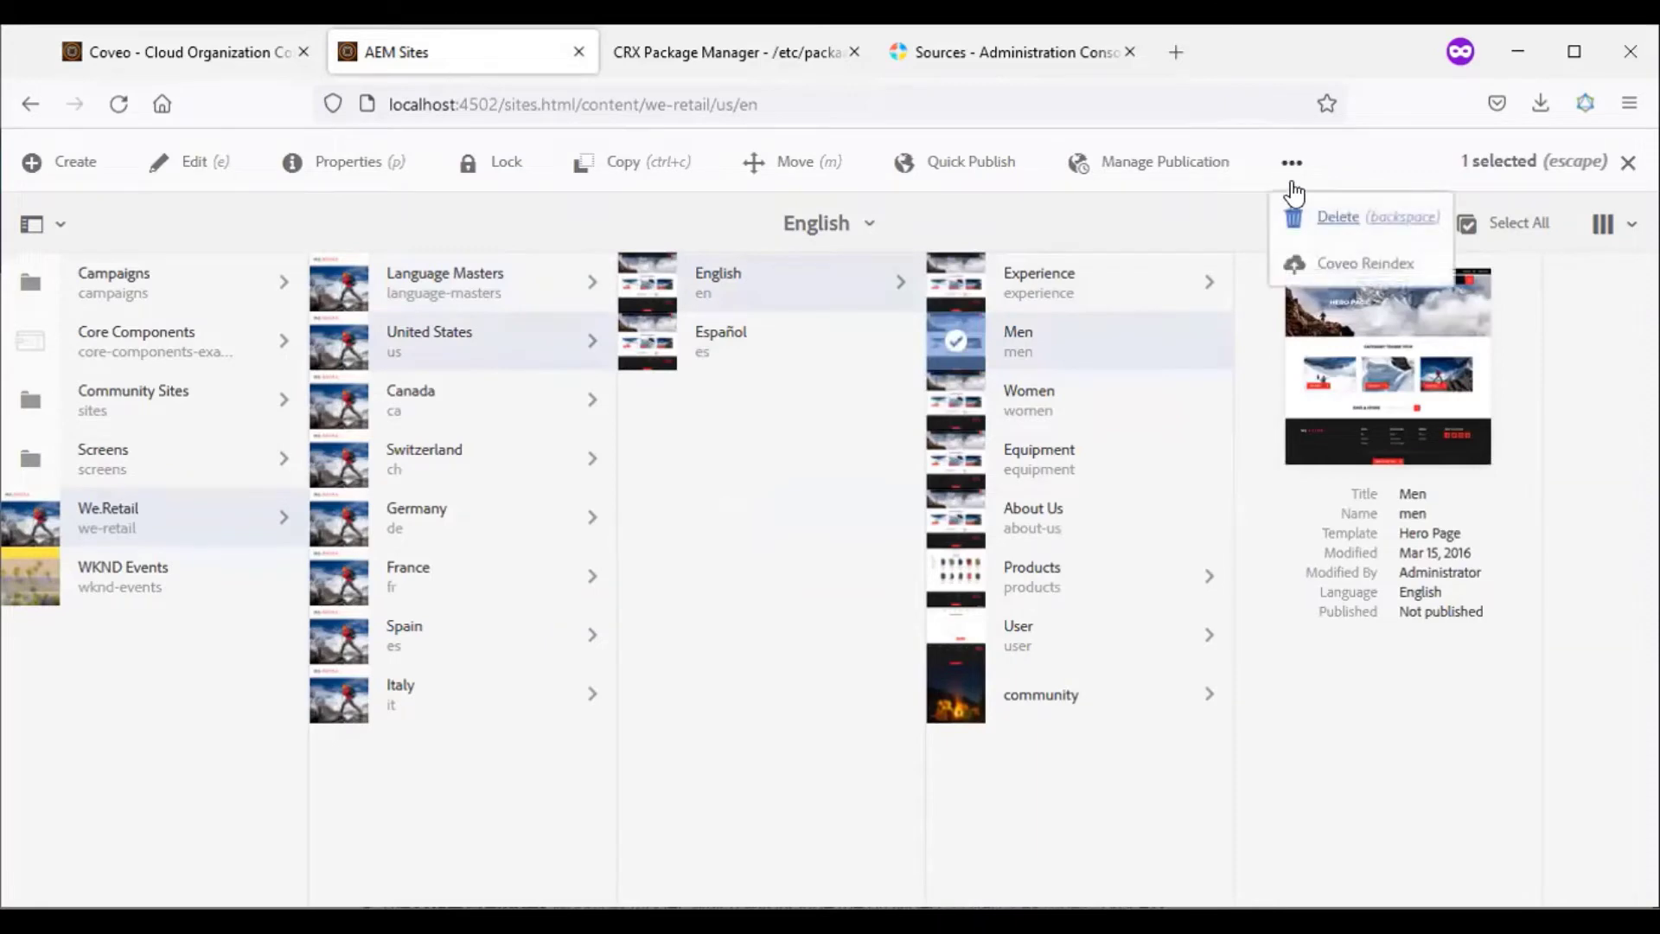
click(1342, 265)
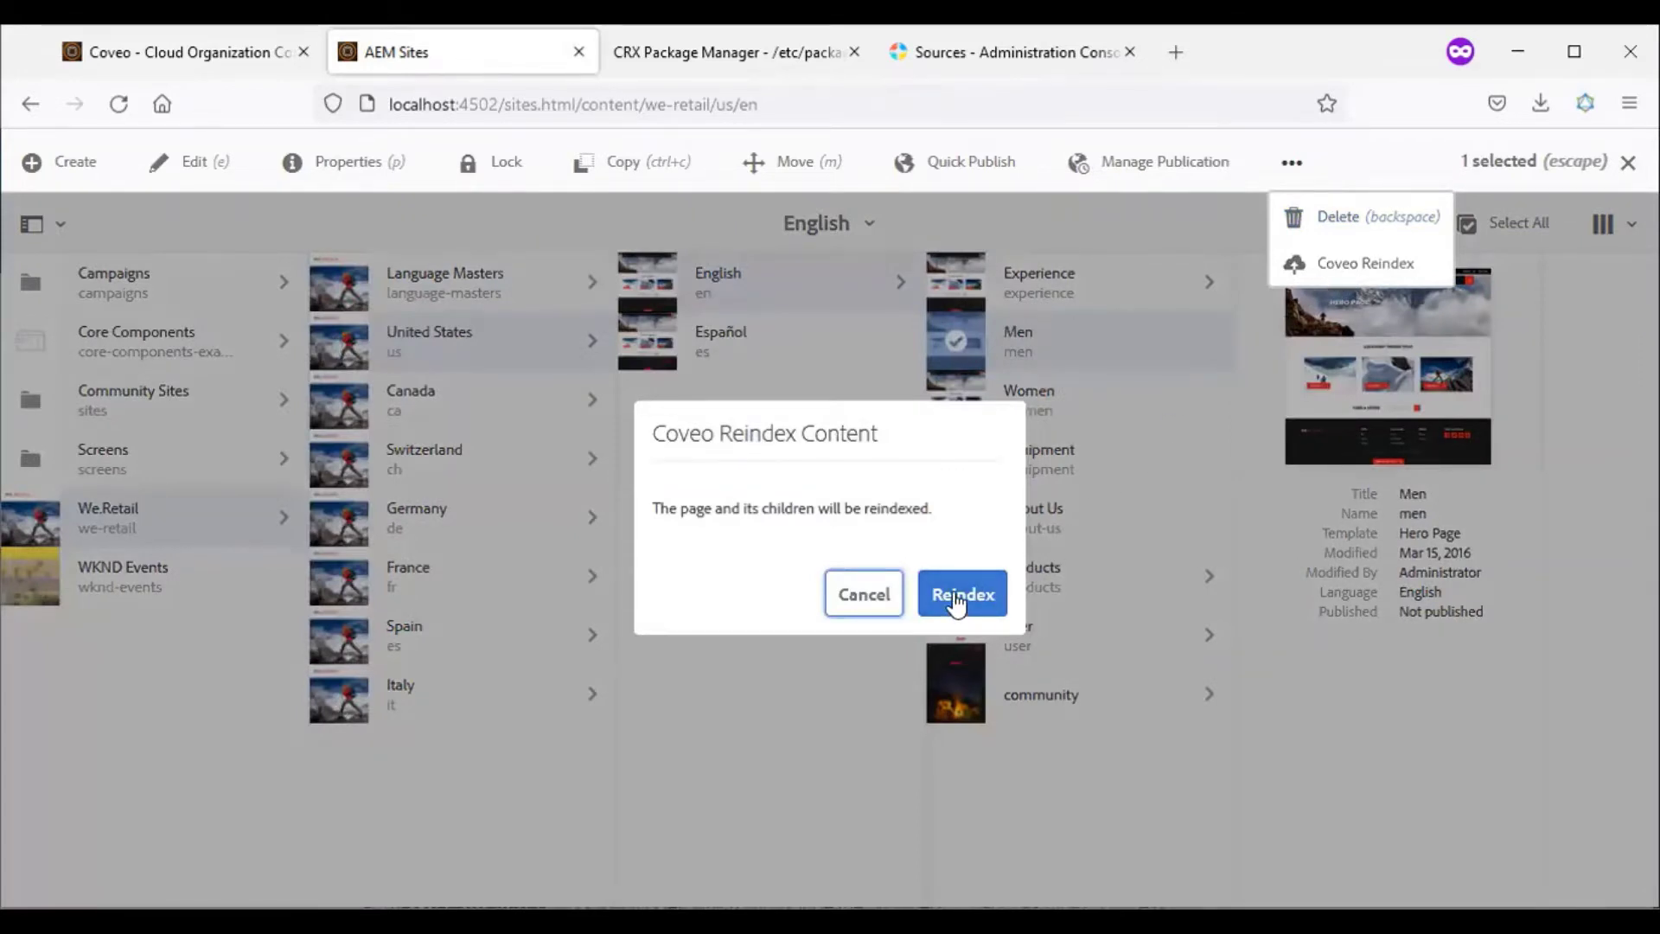
click(959, 596)
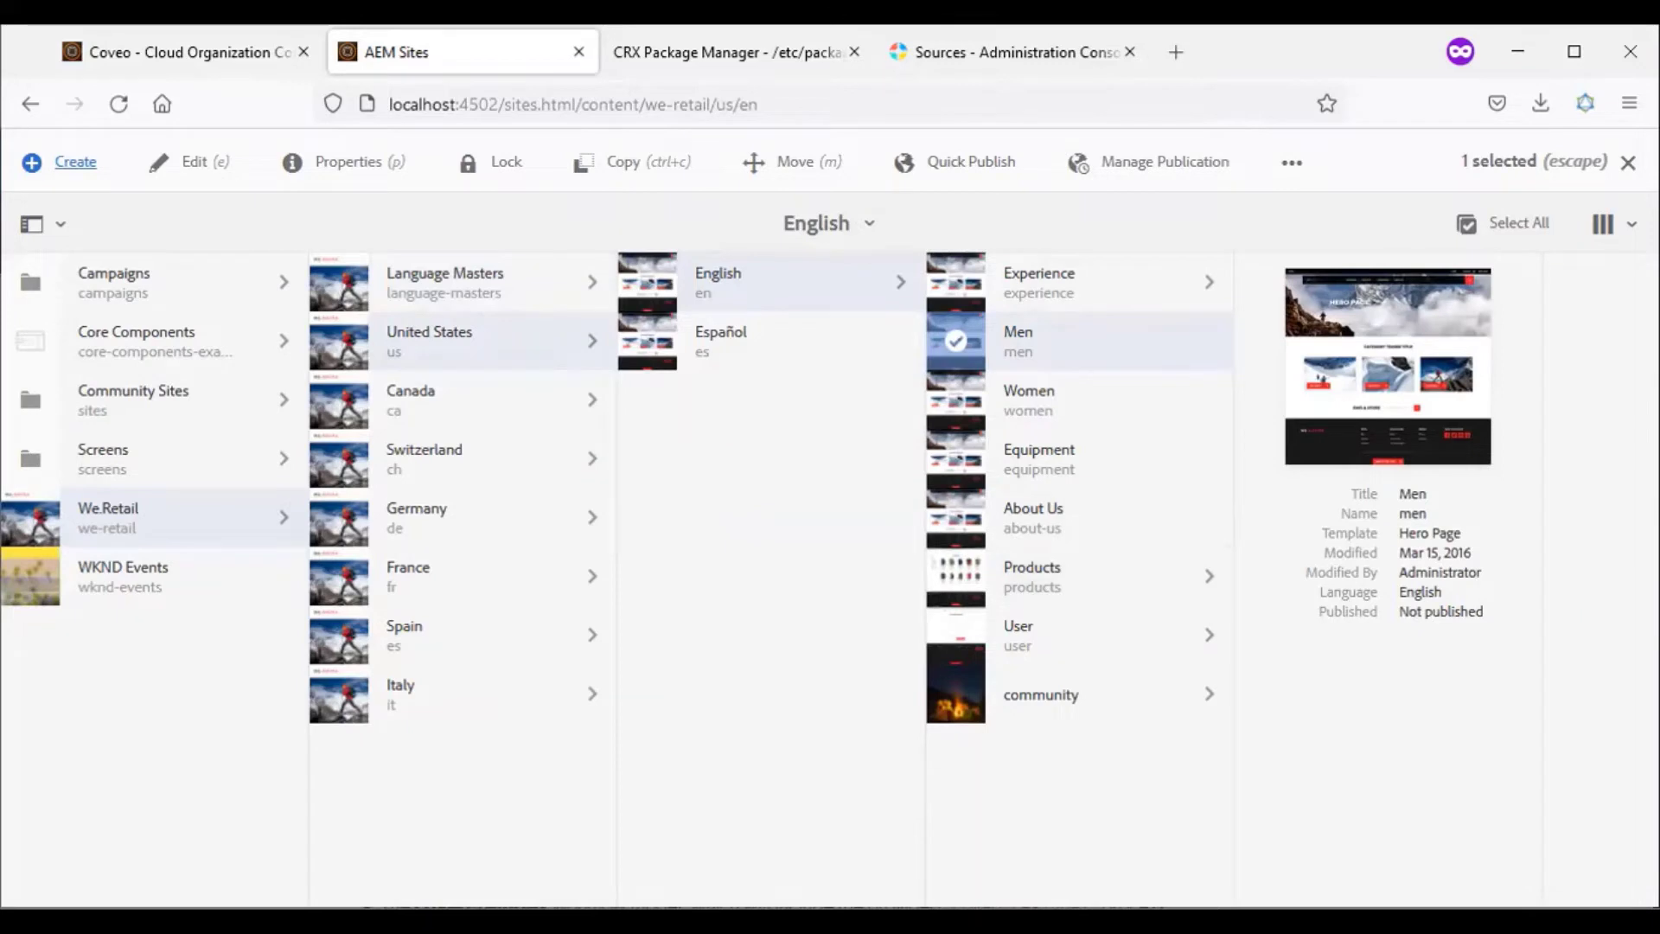
key(Escape)
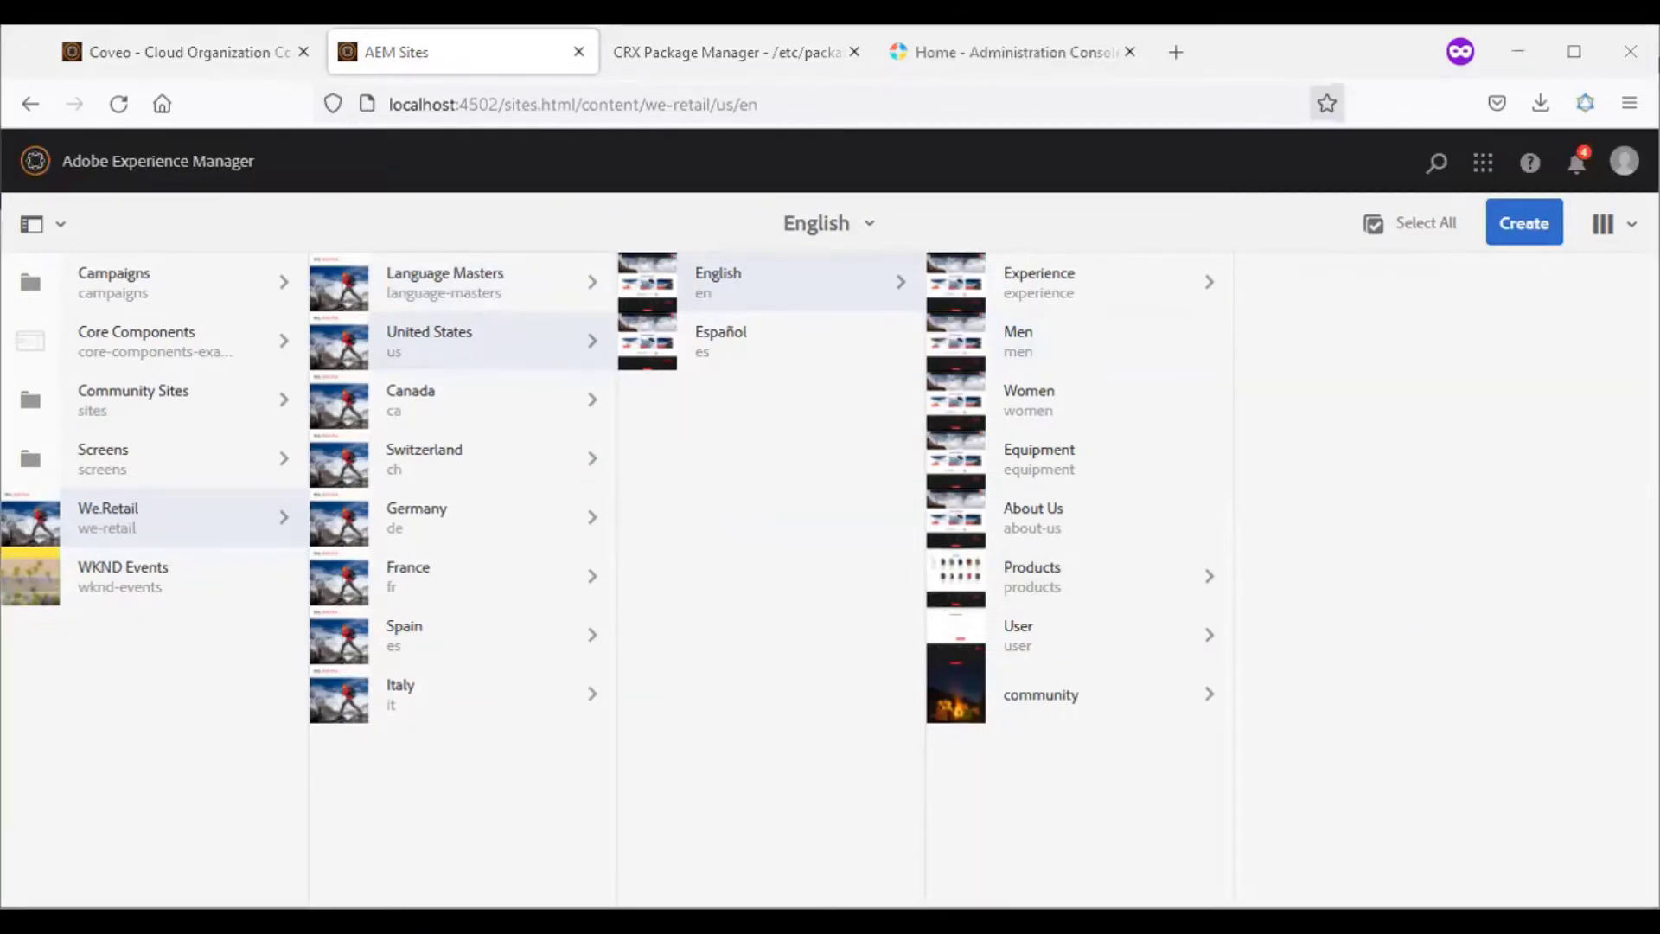
Step: Find the men.html entries in Coveo's Log Browser and copy the page's Item URI
click(1009, 64)
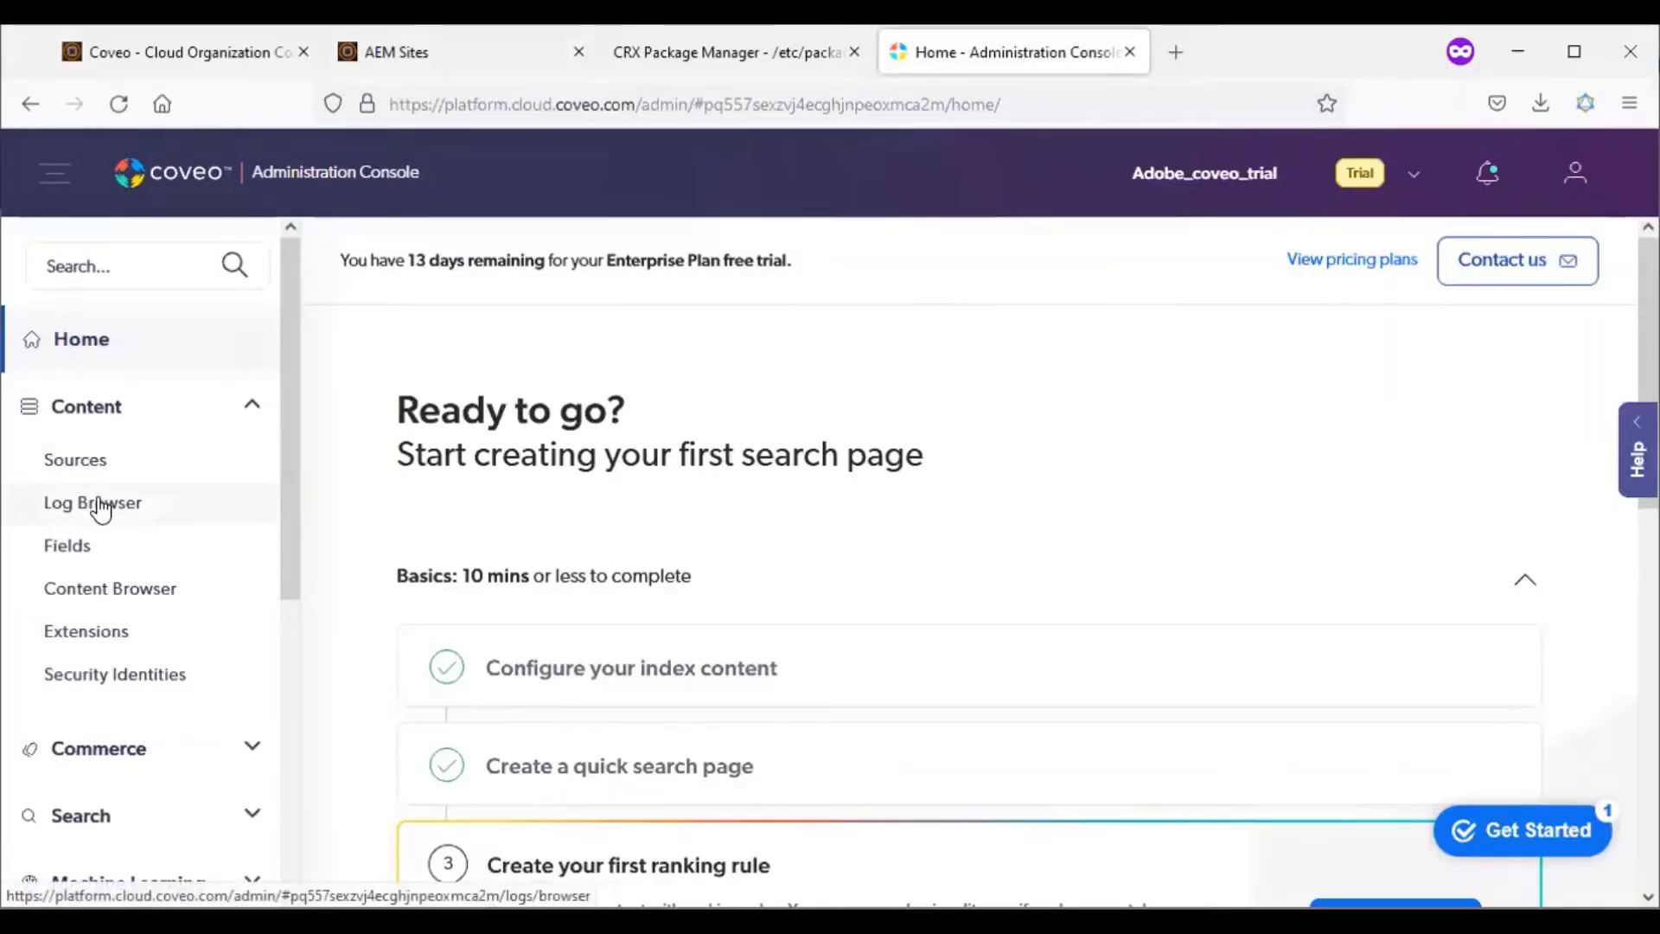
click(93, 502)
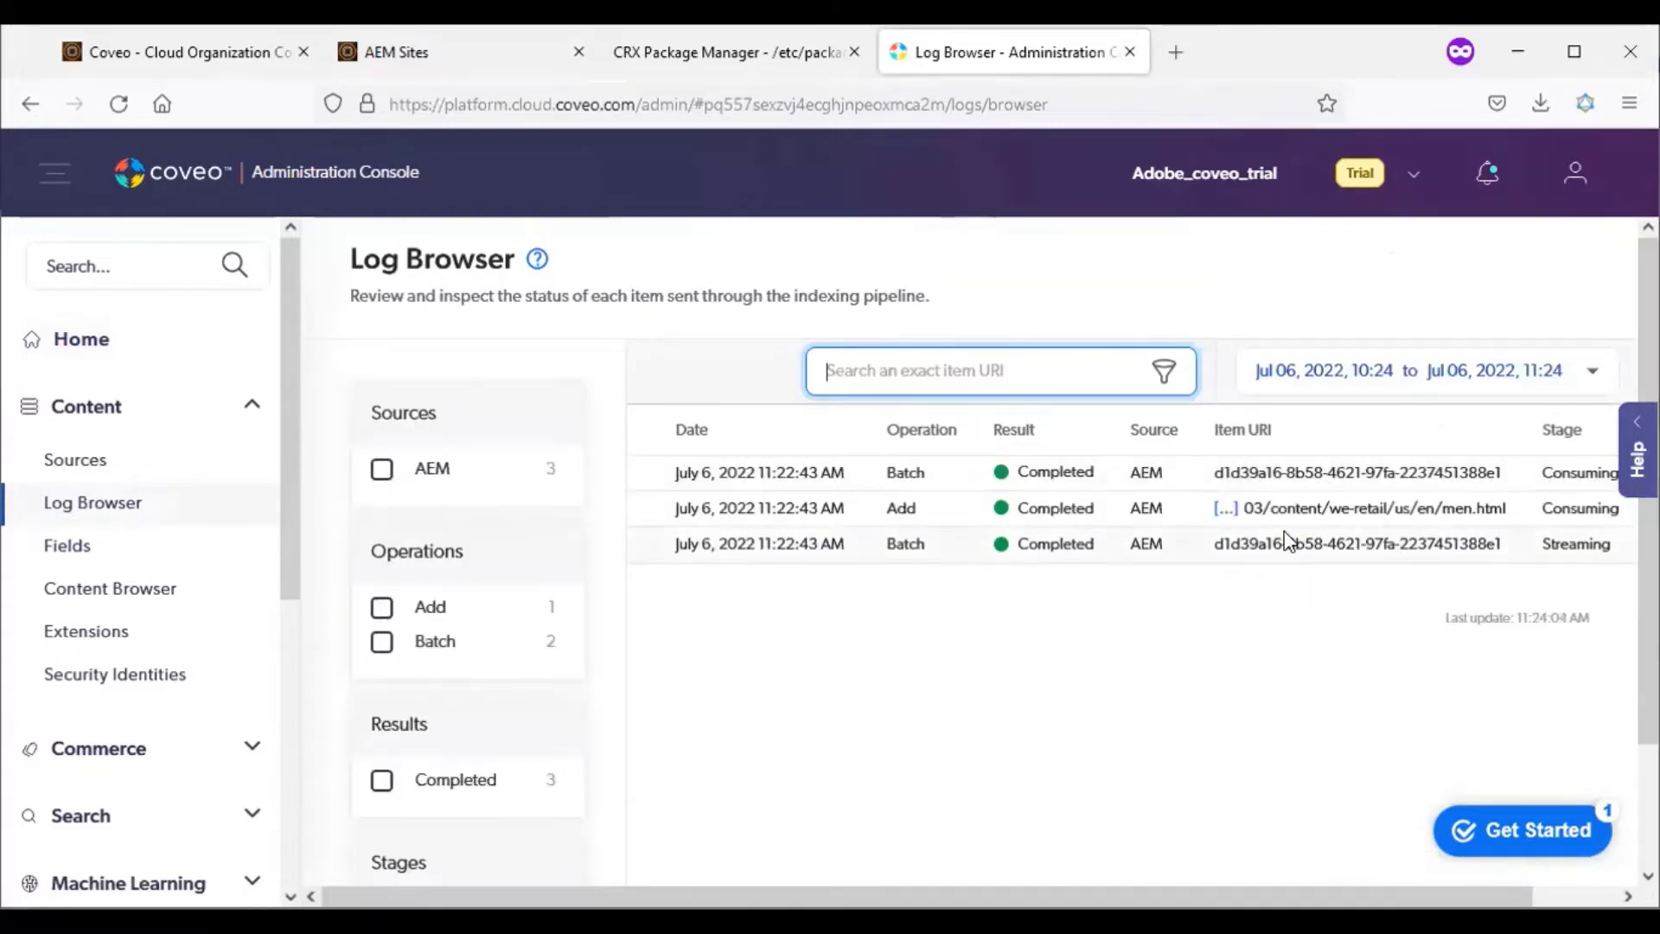
drag(1284, 544, 1427, 543)
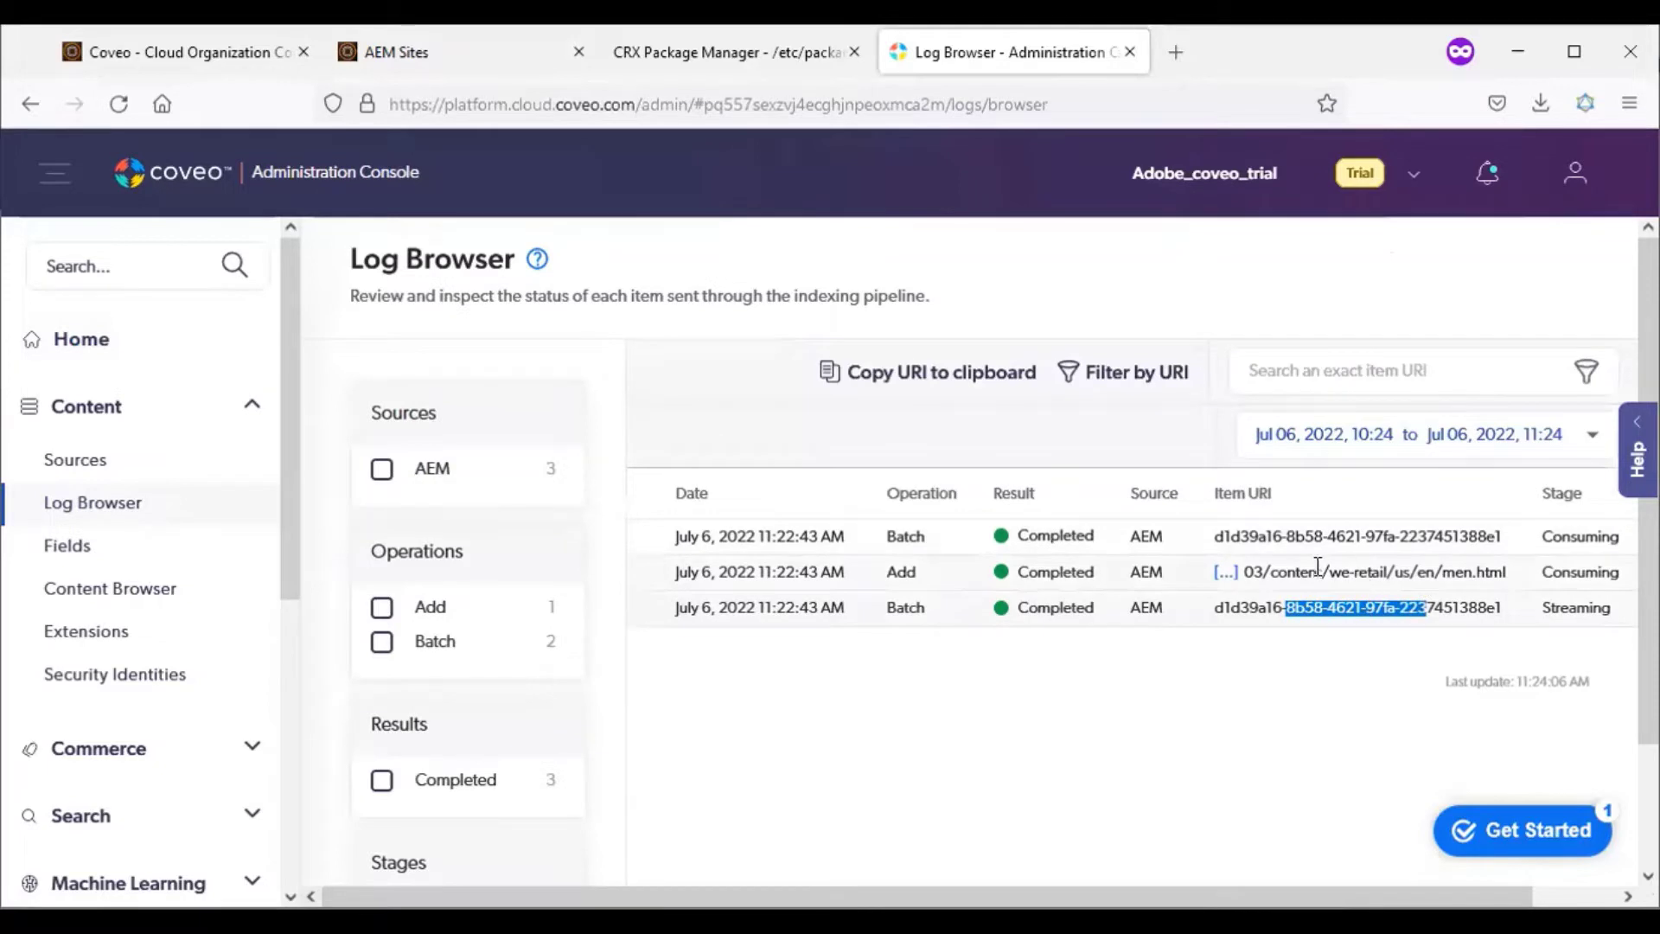
click(1271, 570)
drag(1271, 571, 1506, 573)
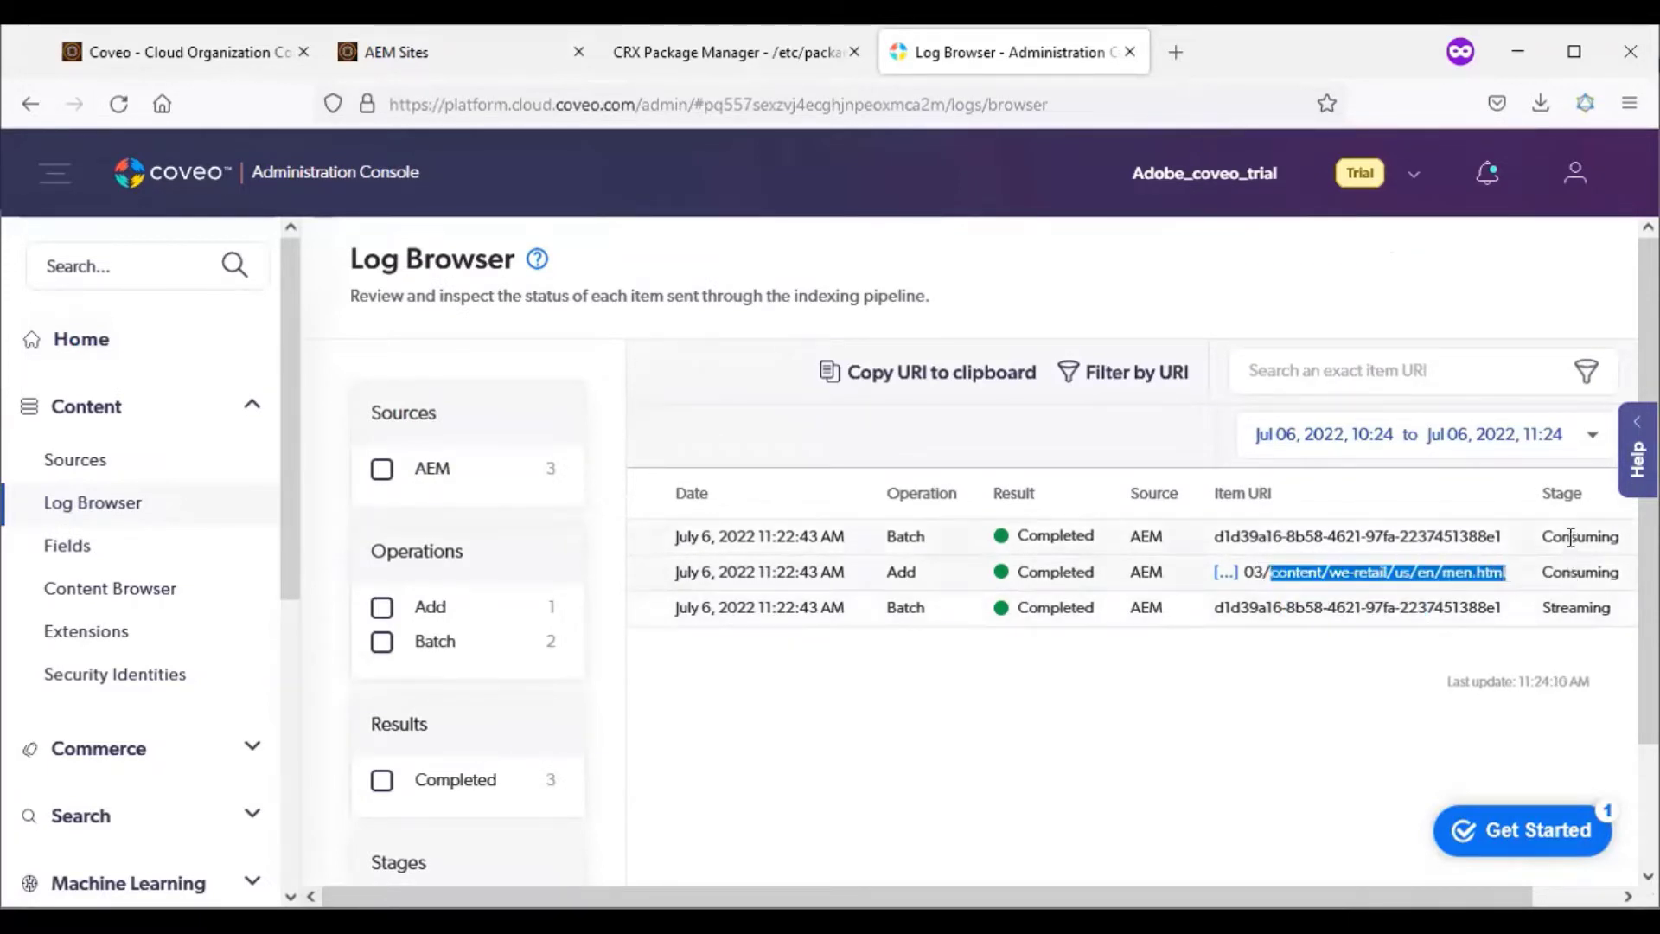
key(ctrl+c)
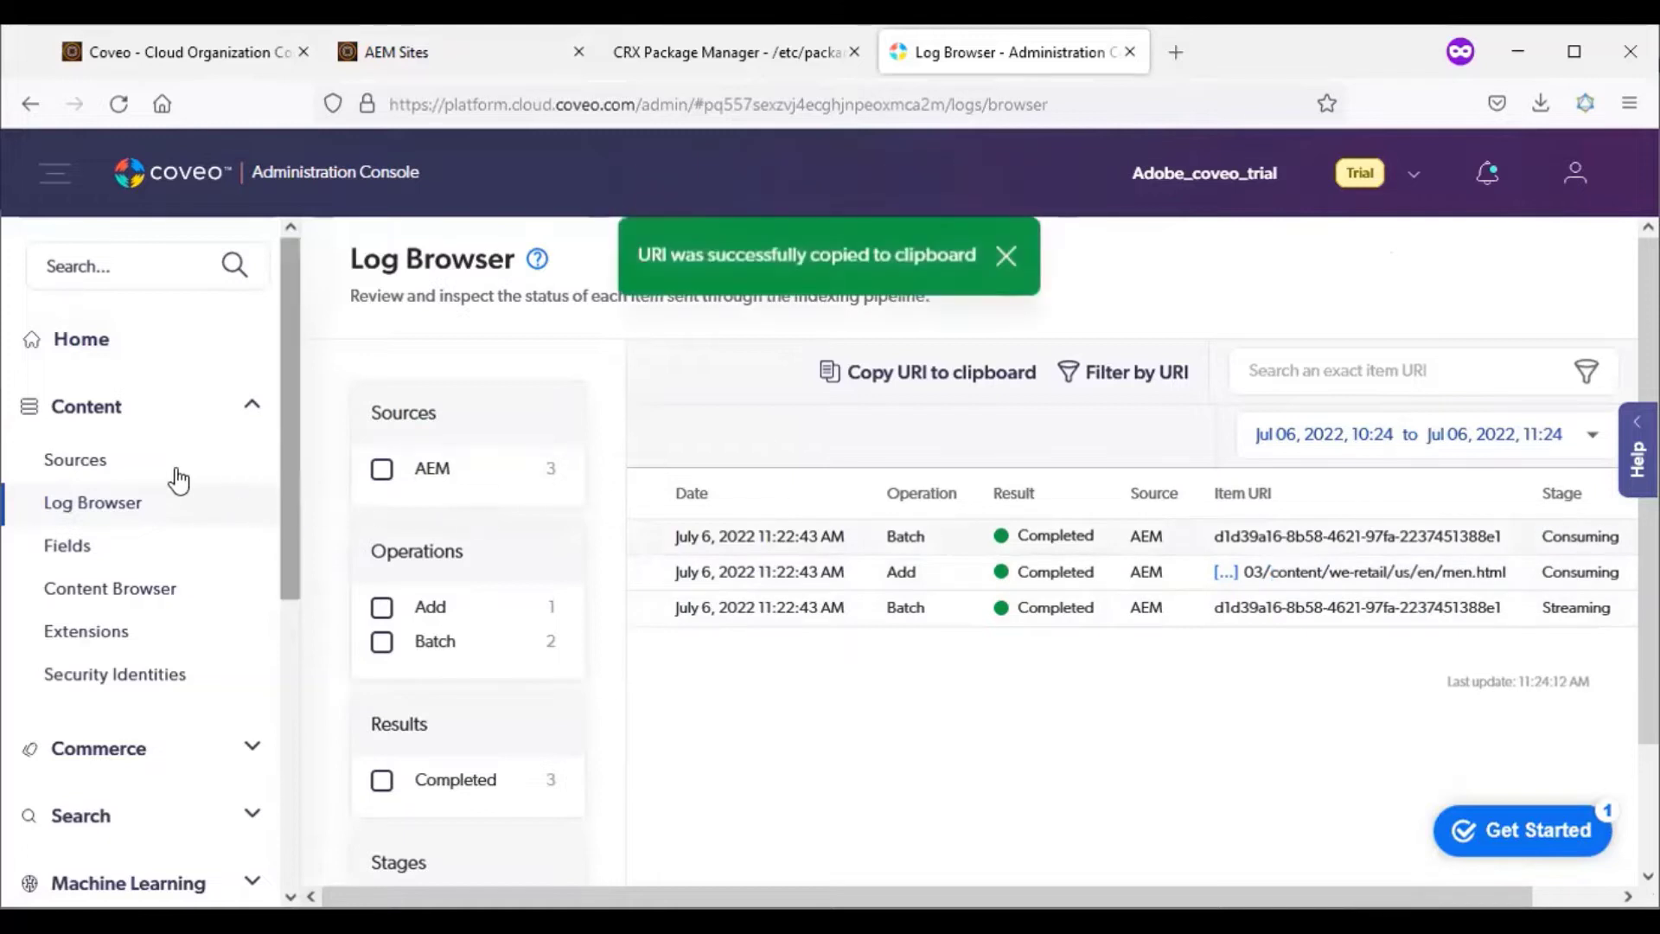
click(157, 462)
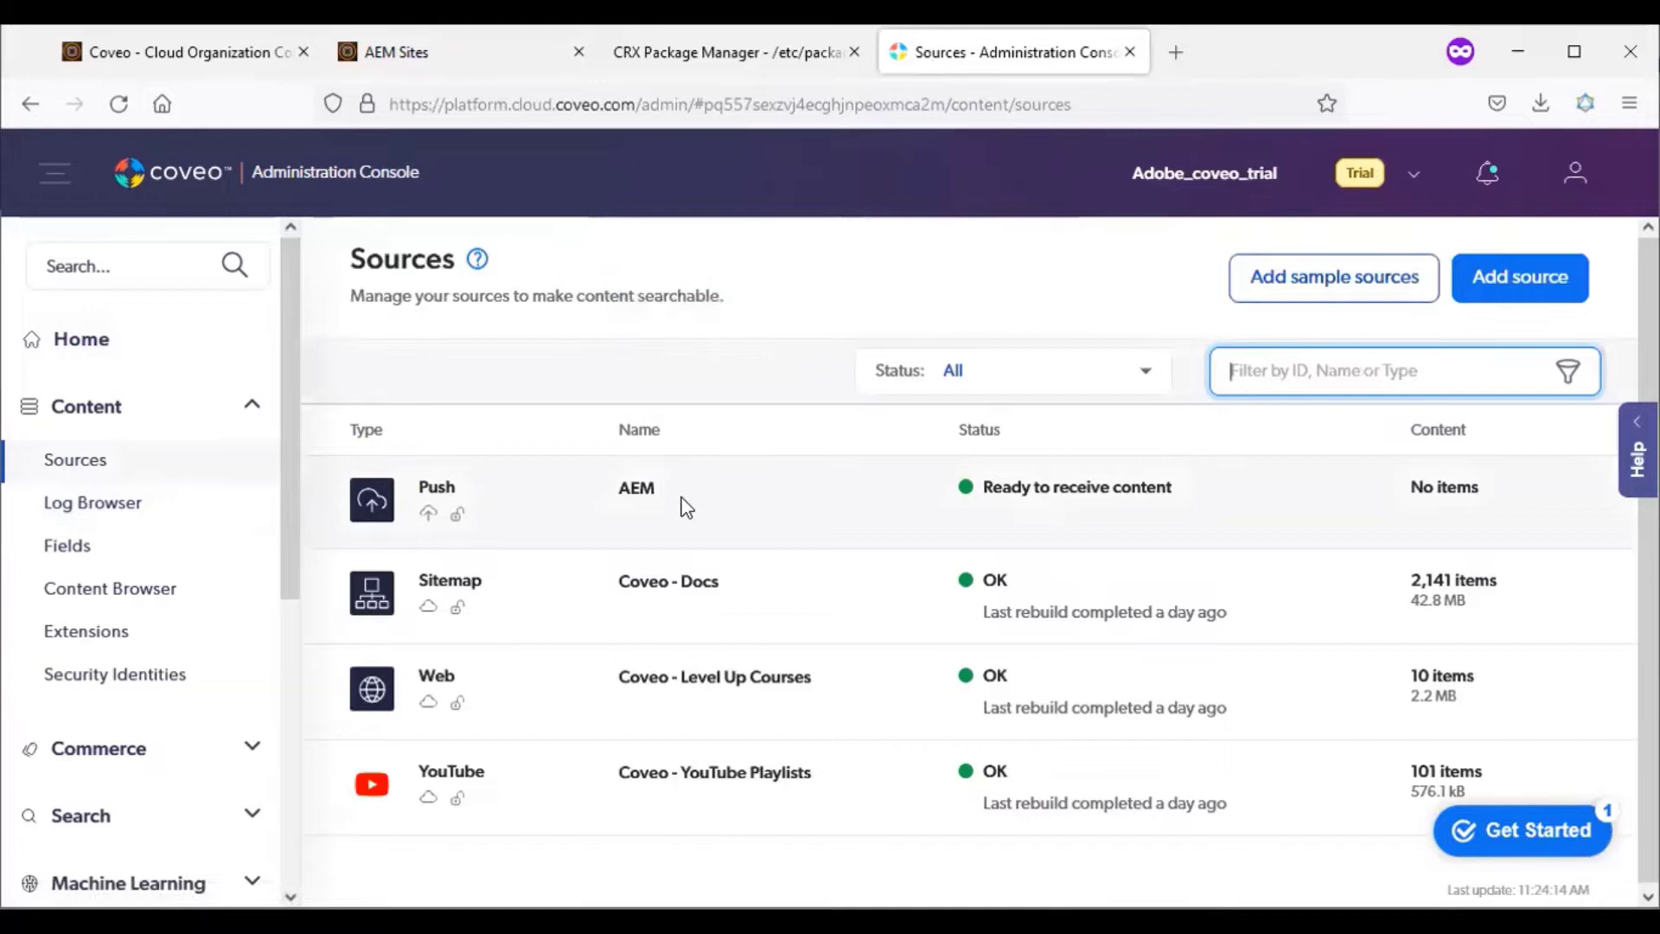
Step: From the AEM source, reopen Log Browser and inspect a new completed men.html entry
double_click(636, 489)
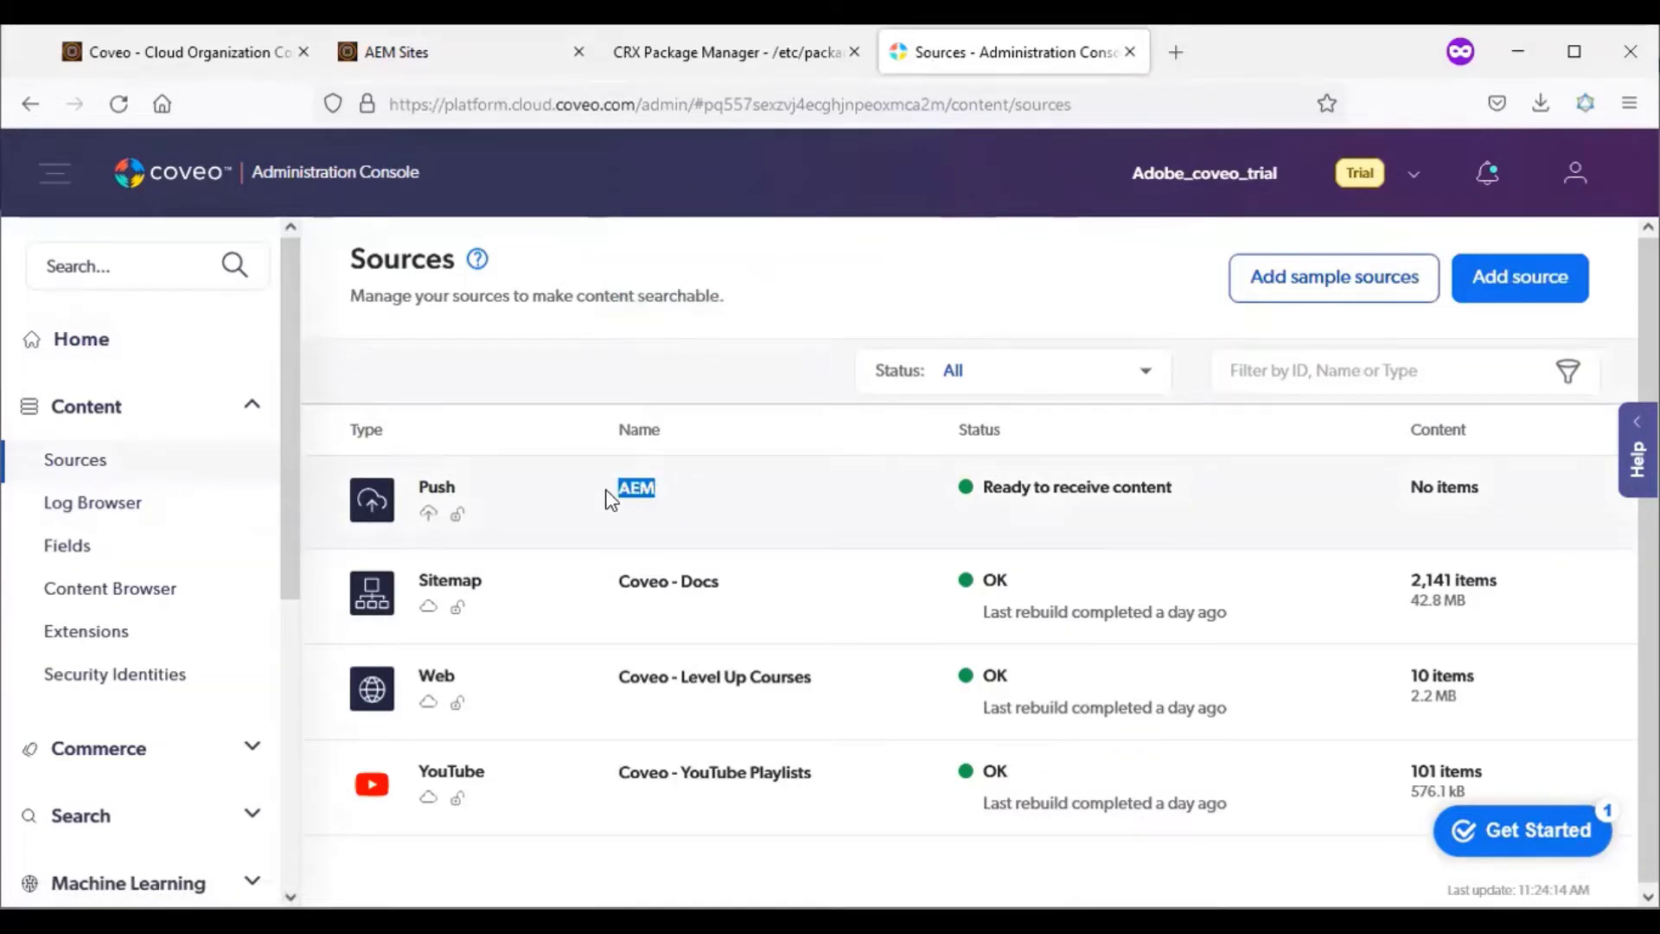
click(428, 513)
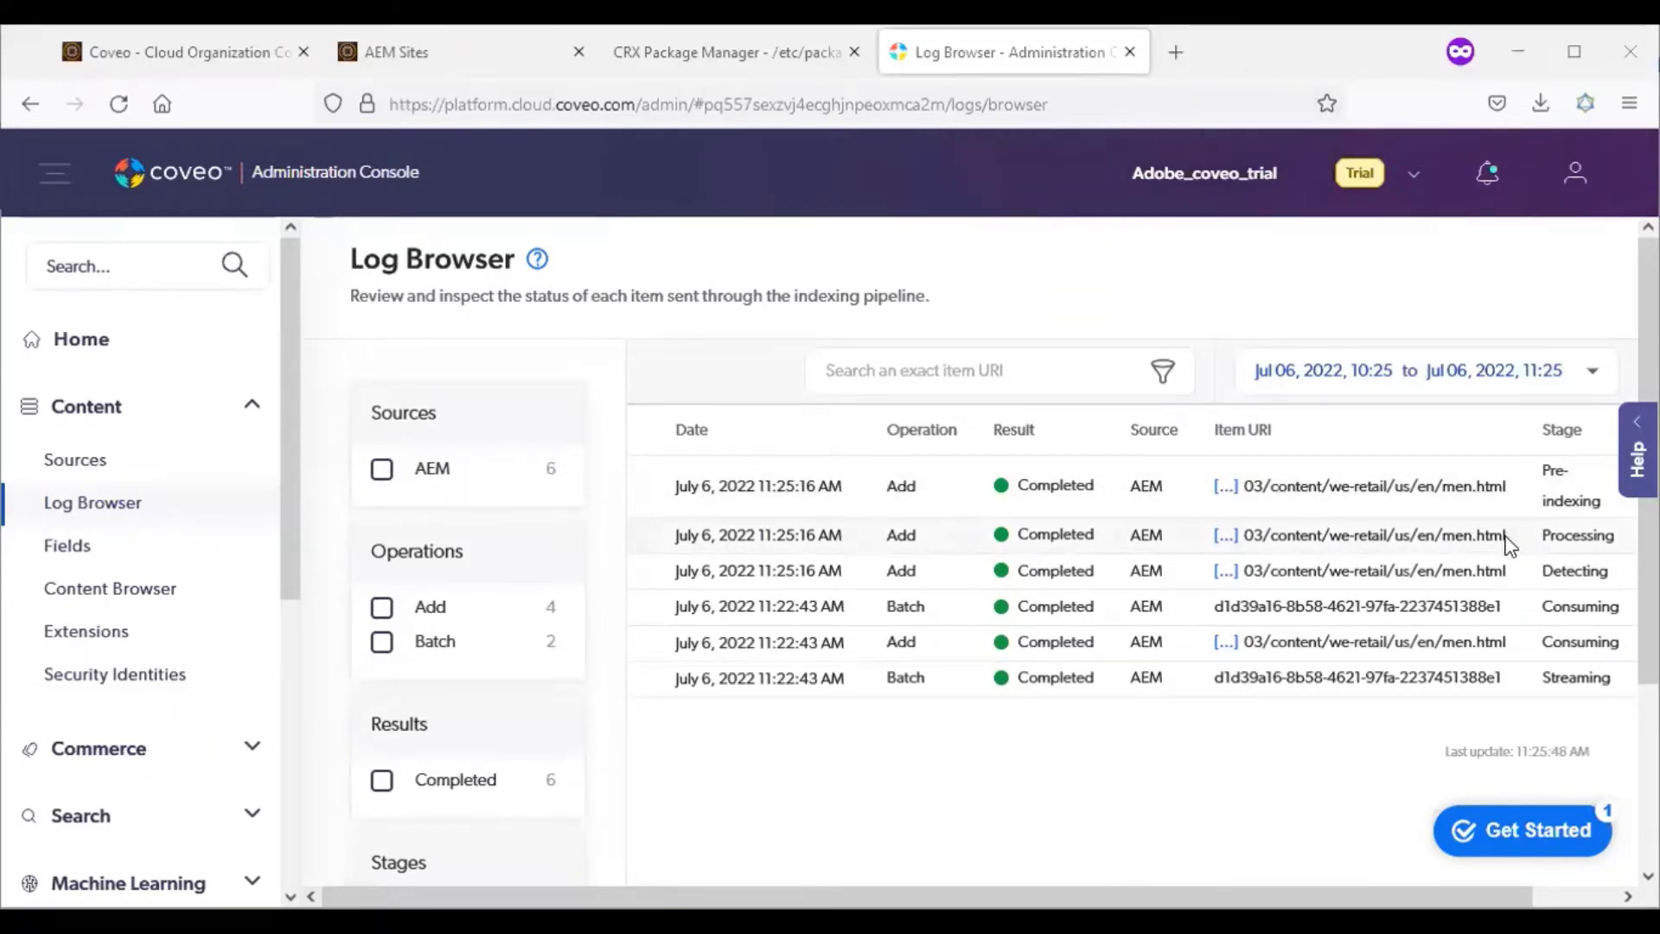
click(1574, 572)
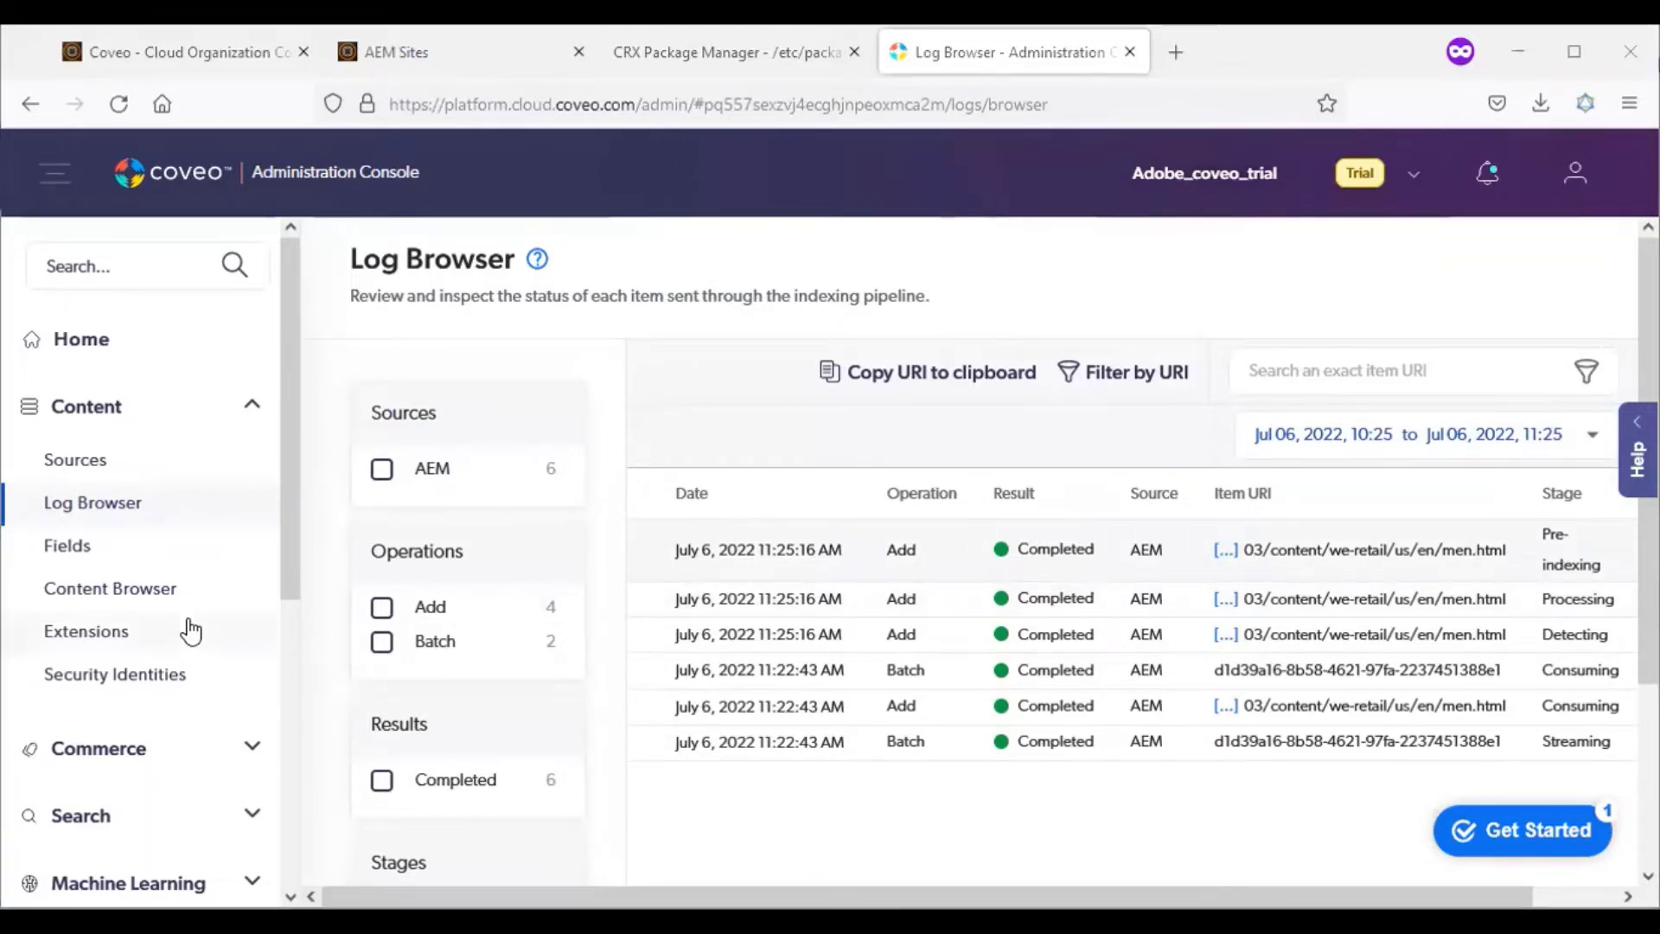
Step: Select the indexed Men page (men.html) result in the Content Browser
click(106, 590)
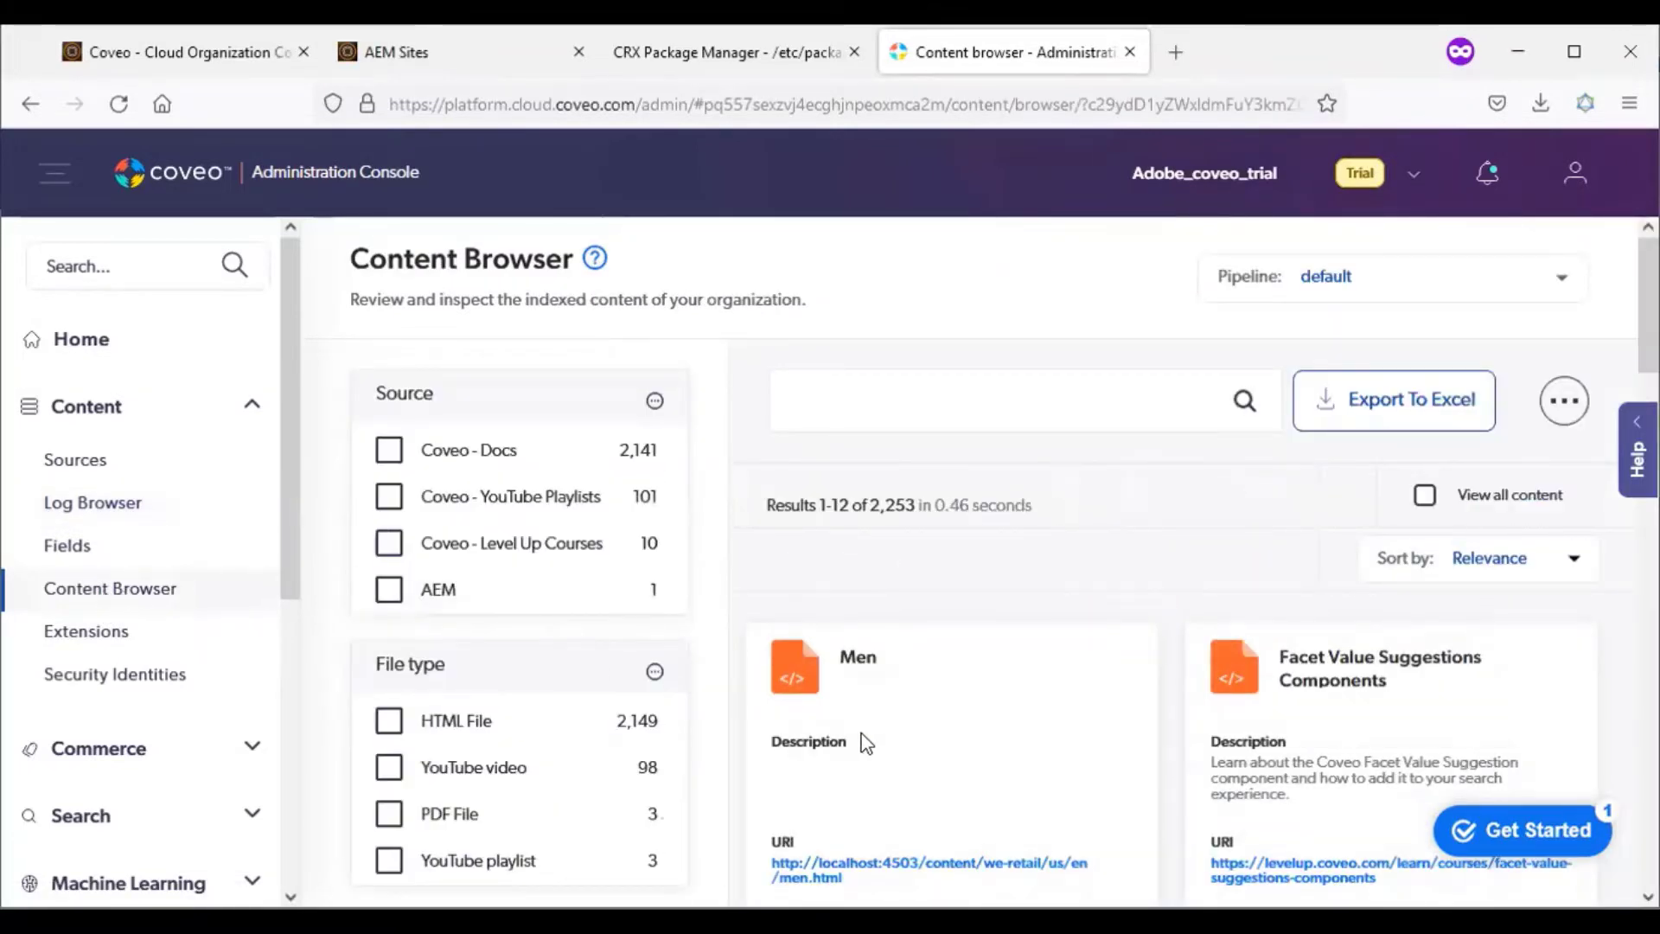
scroll(844, 778, down, 5)
scroll(839, 618, up, 5)
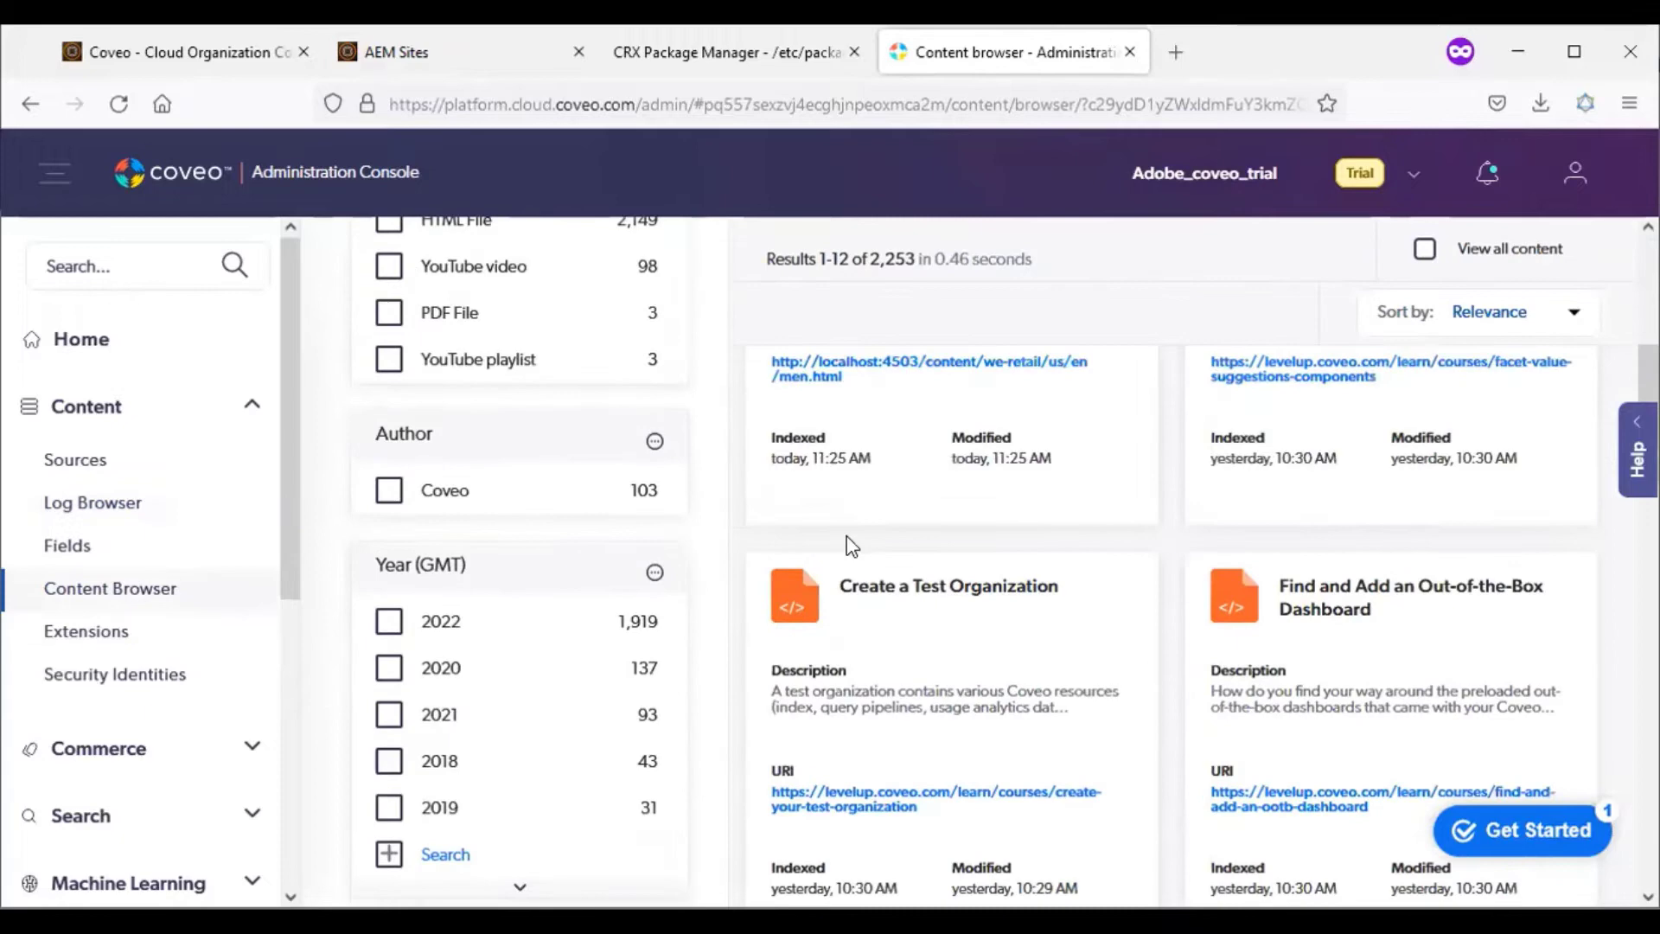
scroll(838, 618, up, 3)
scroll(843, 649, down, 3)
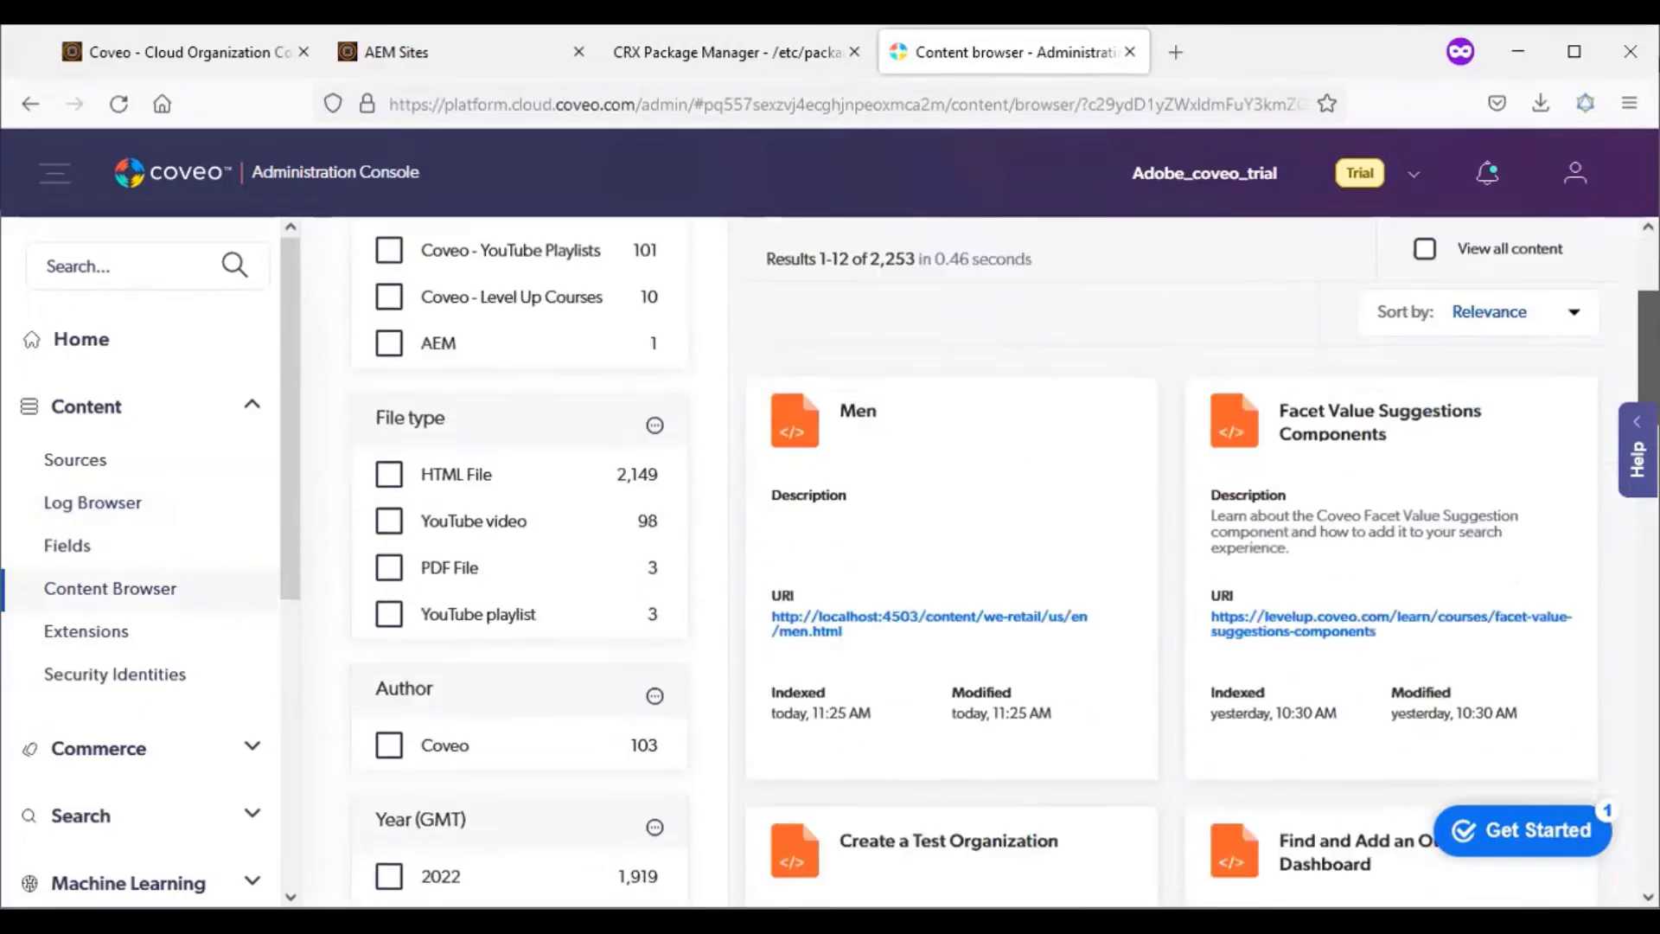
drag(843, 879, 772, 569)
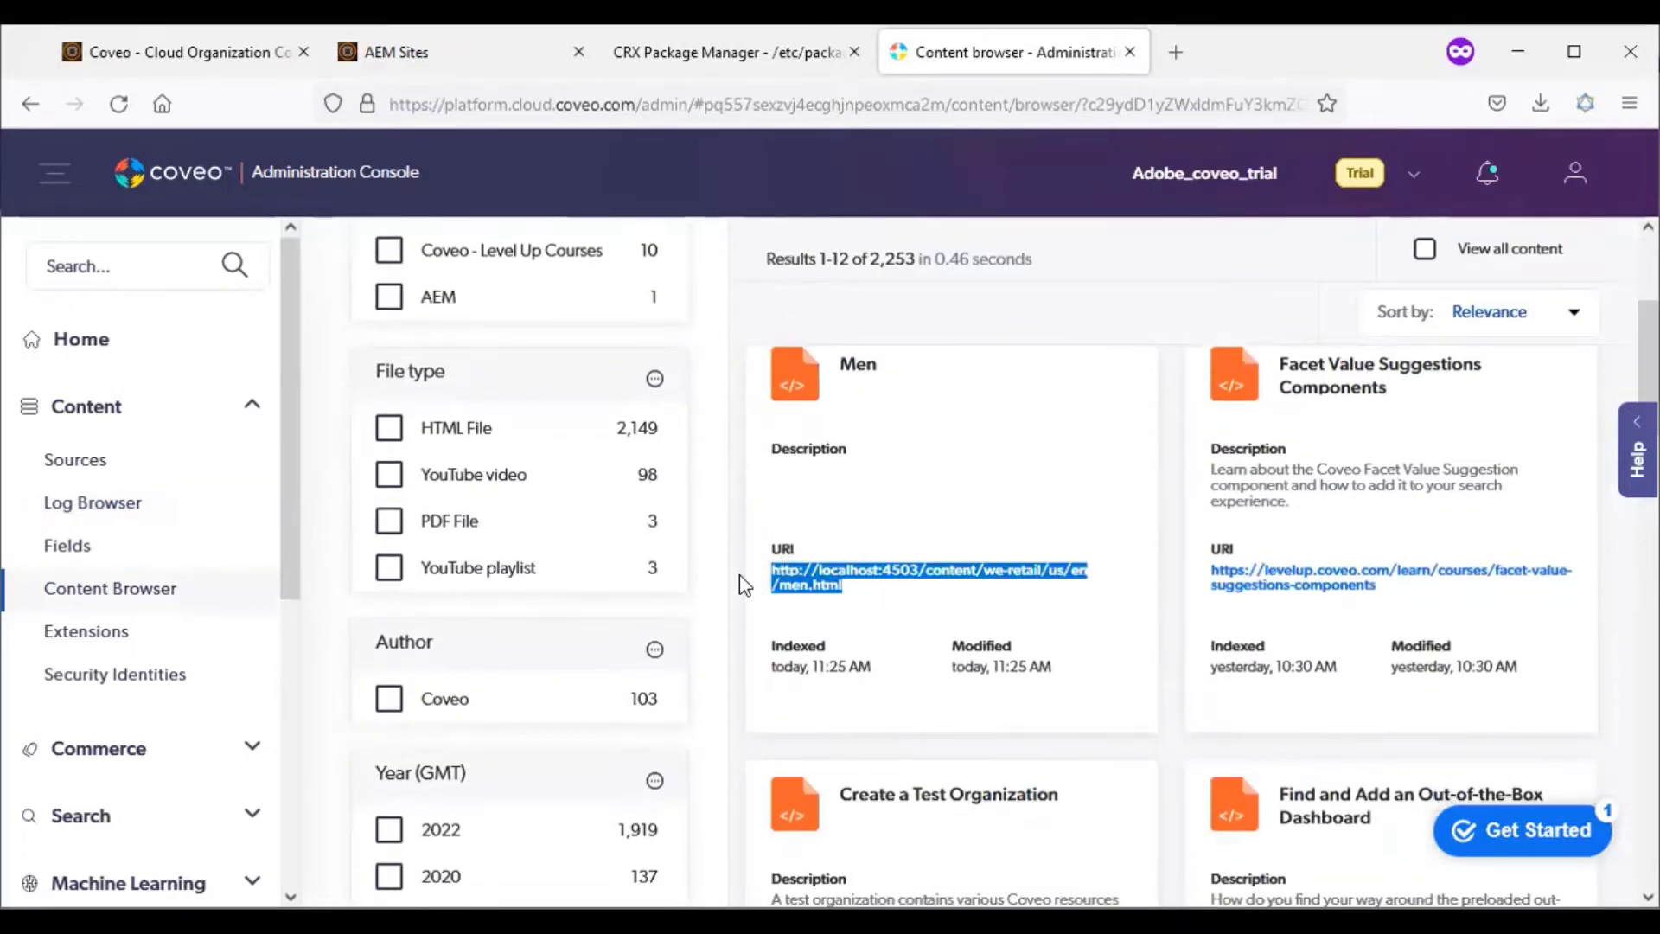
click(750, 574)
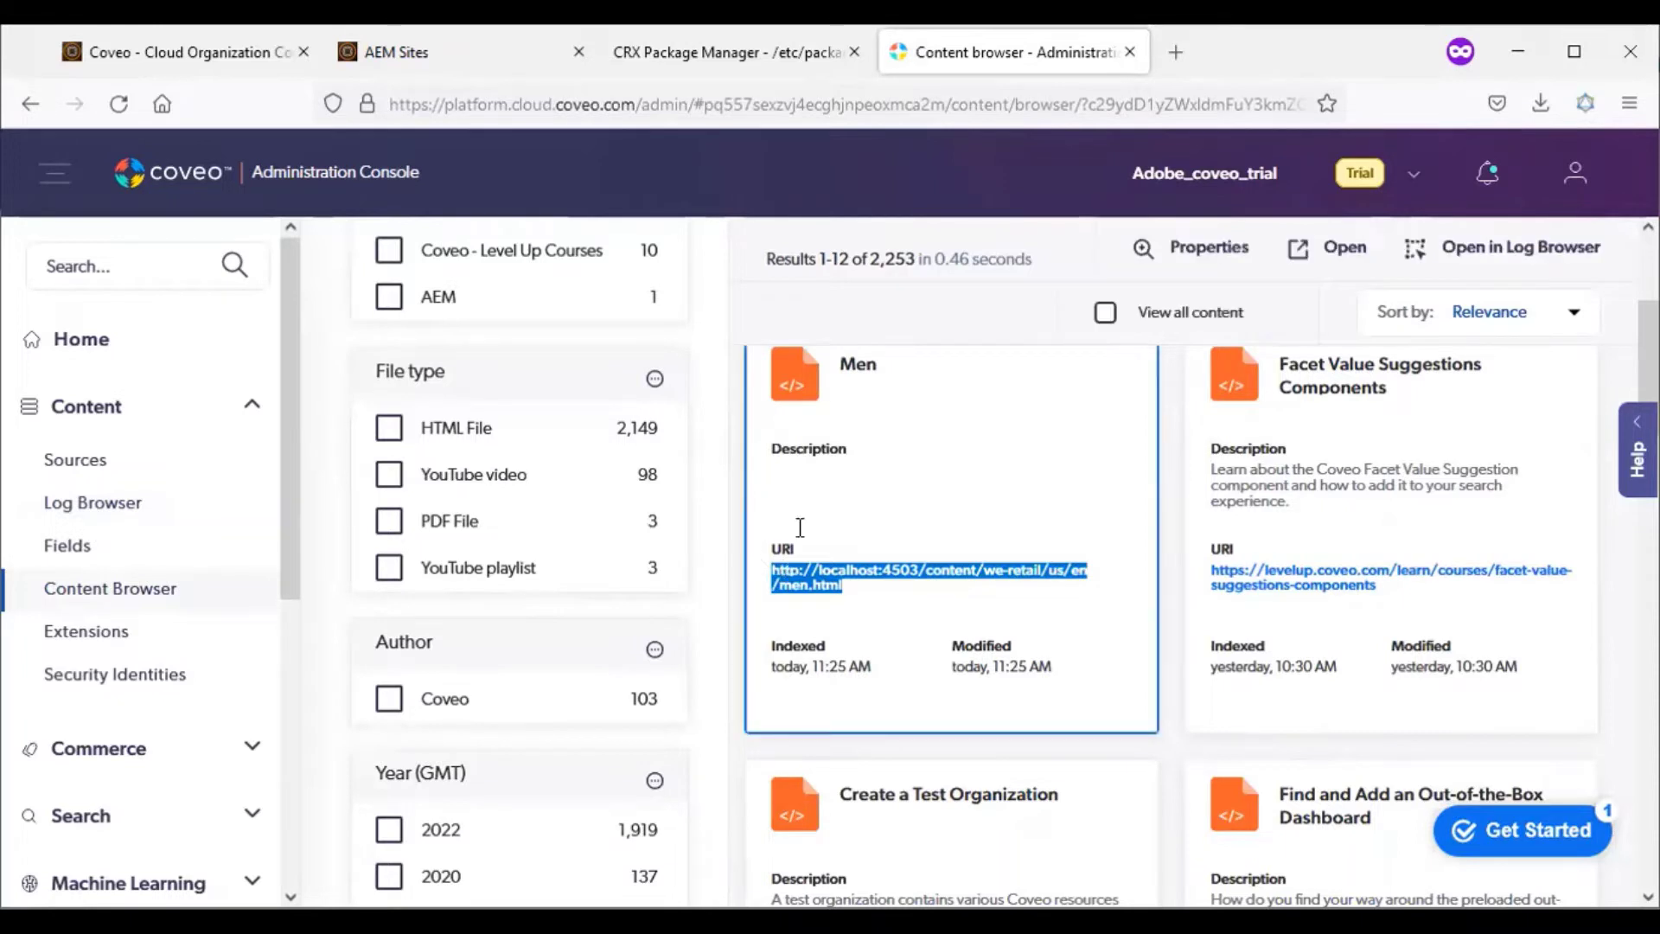
scroll(907, 584, up, 2)
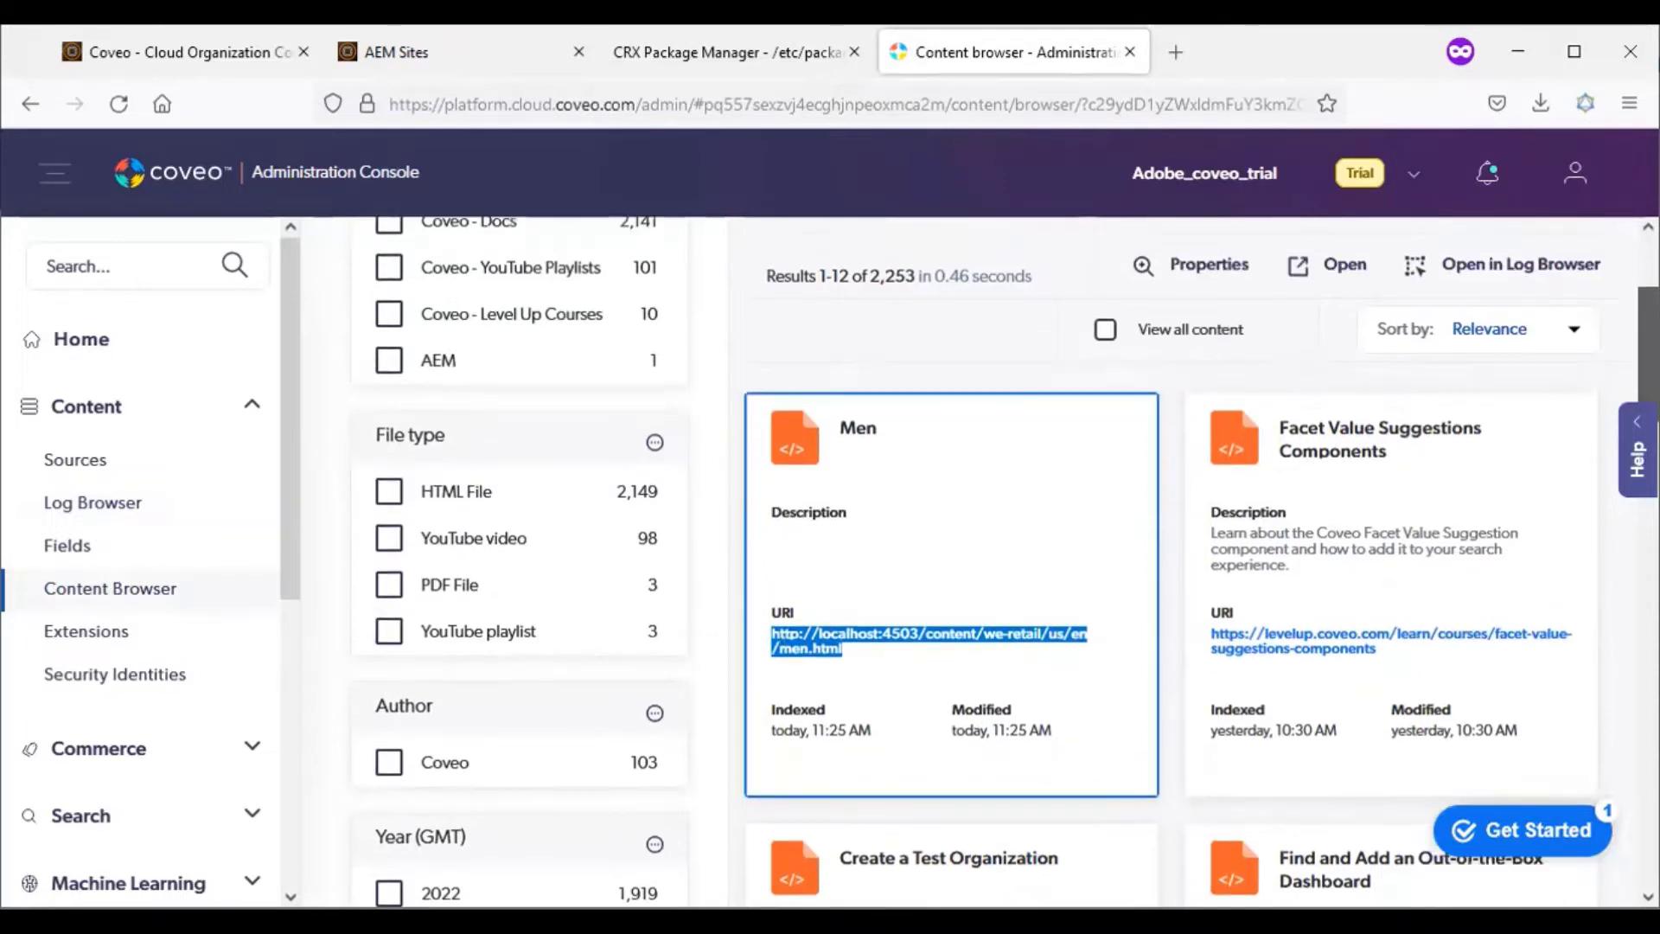
scroll(908, 583, up, 1)
scroll(908, 584, up, 2)
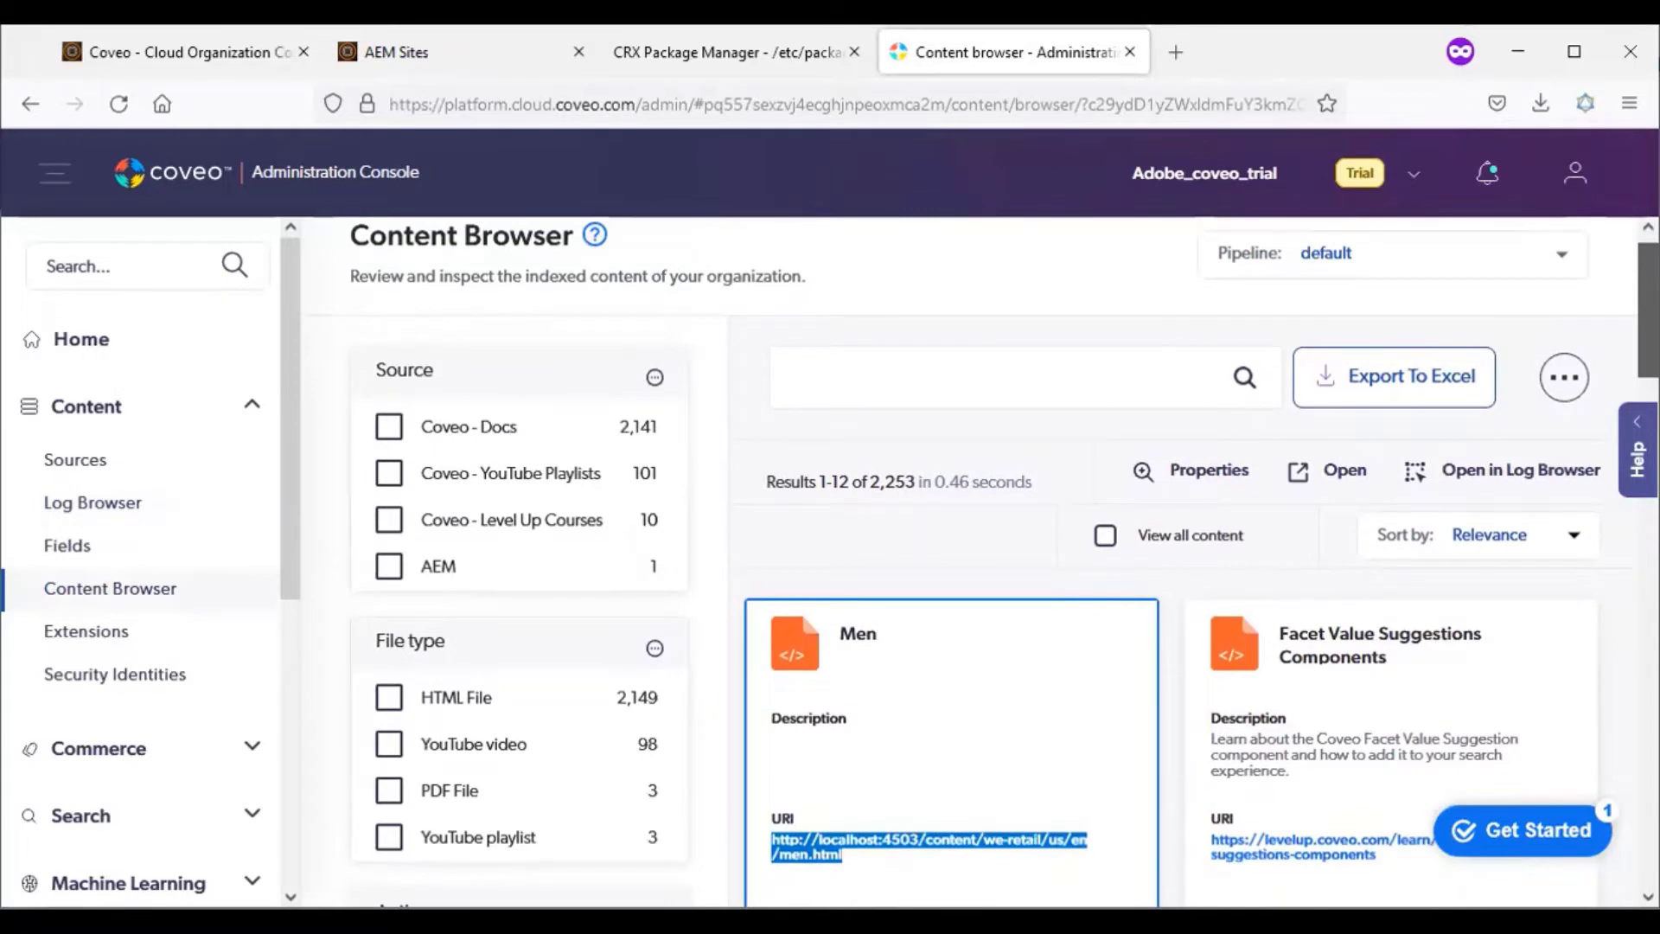
scroll(908, 583, up, 1)
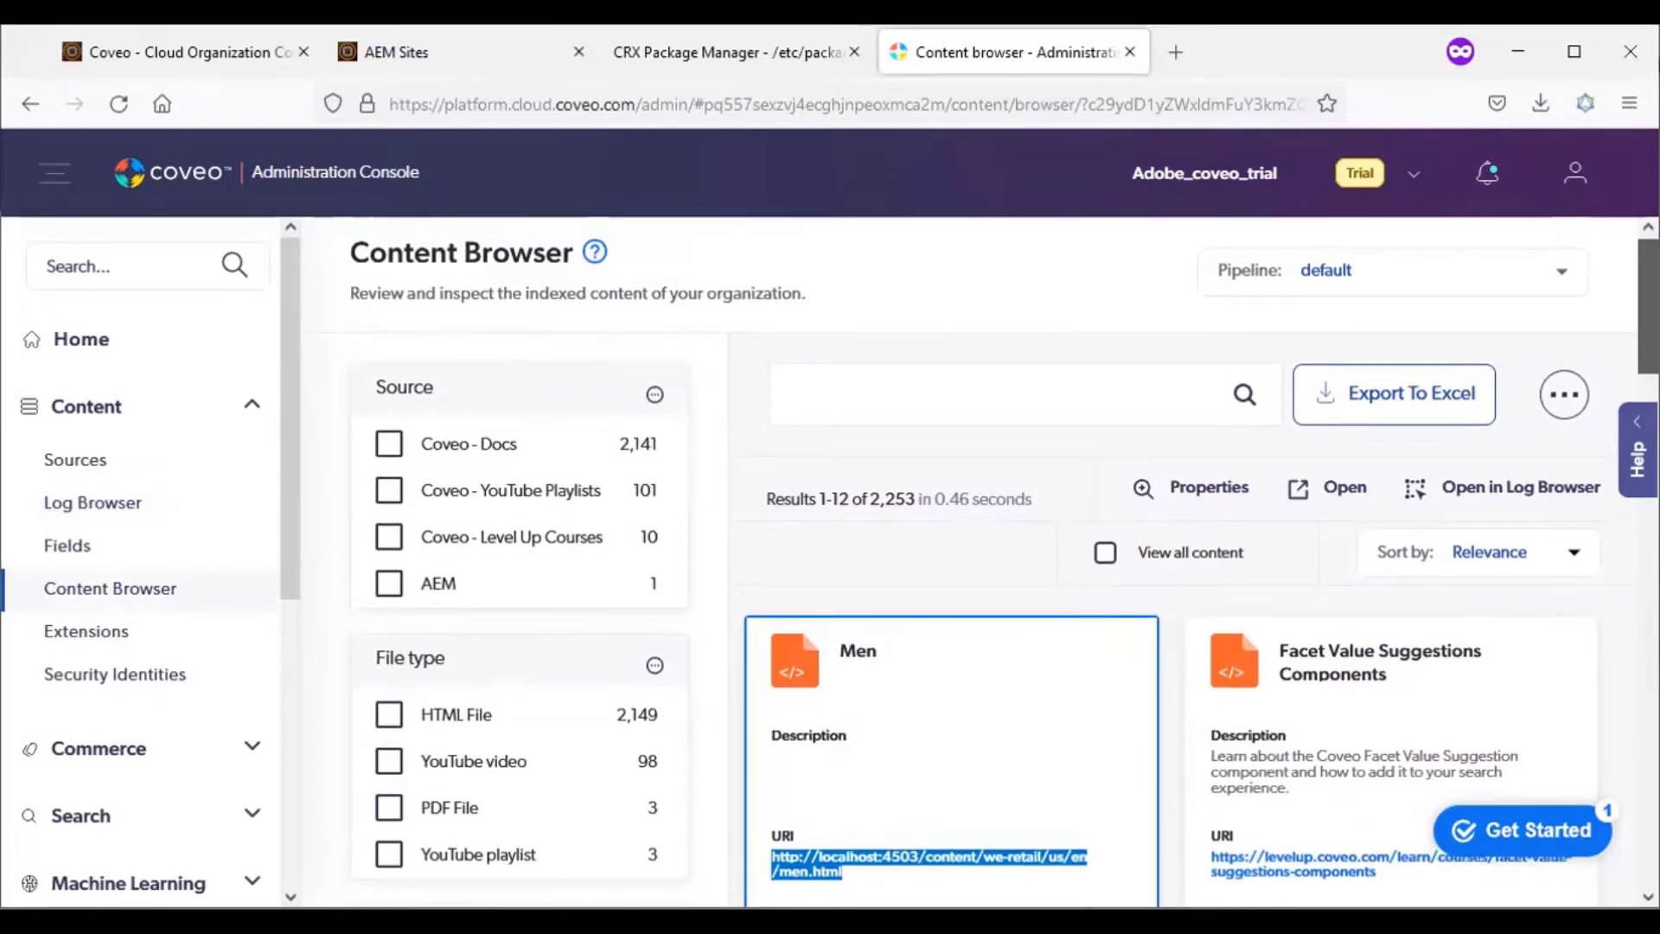
Step: Toggle the Coveo - Docs and AEM Source facet filters on and off
click(467, 444)
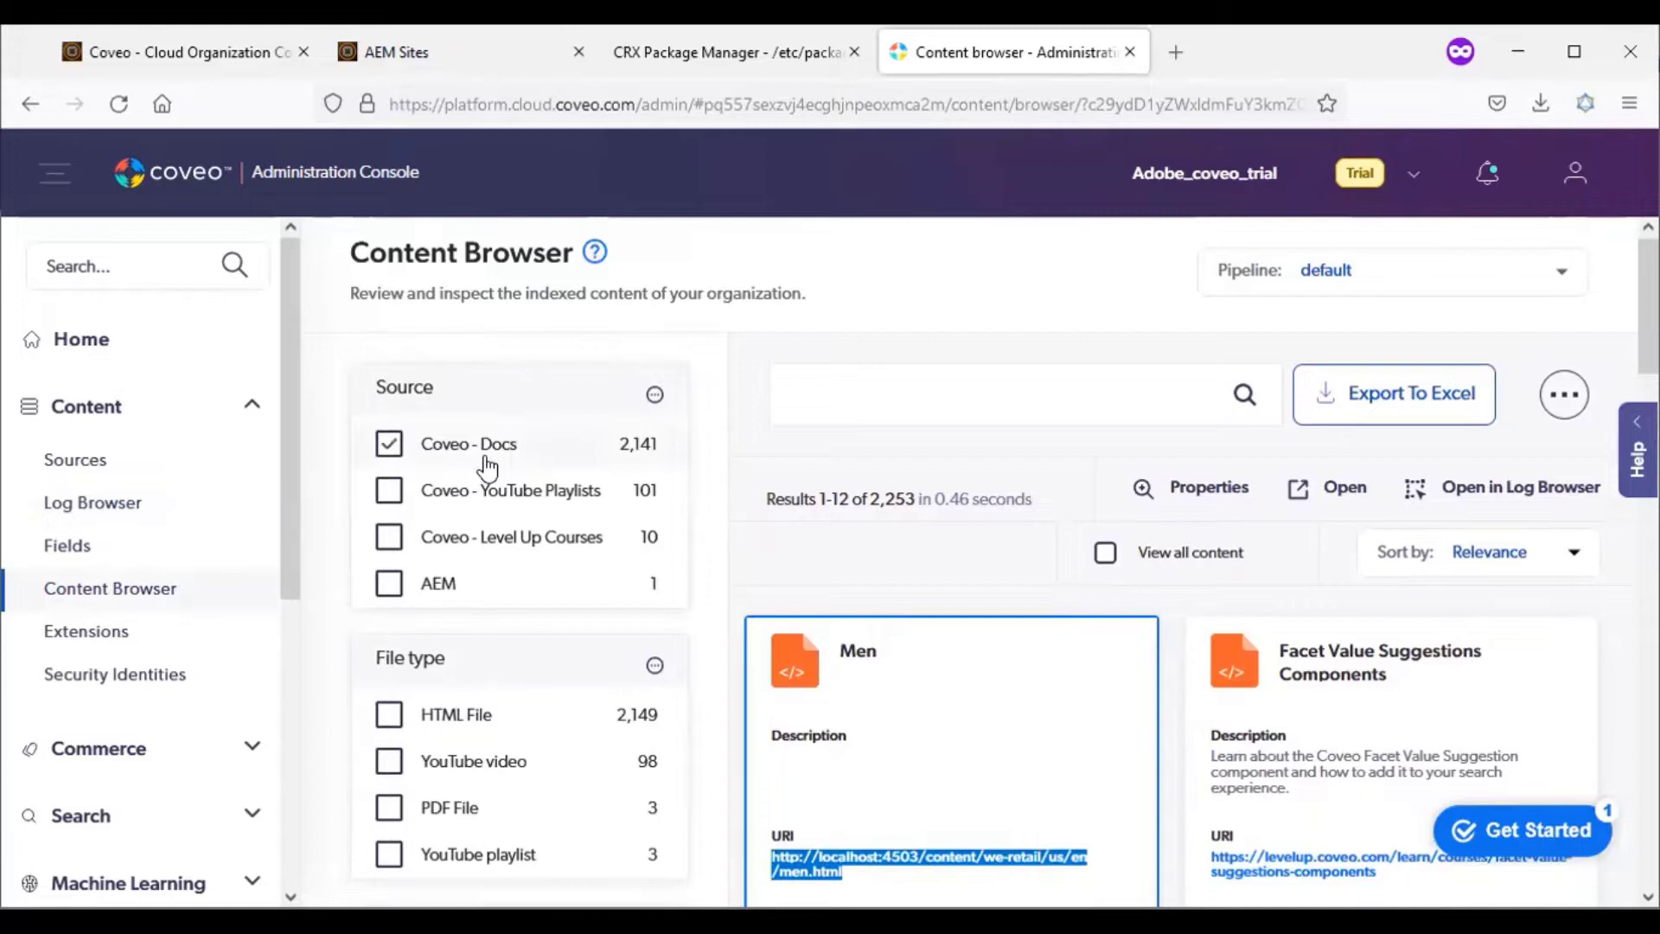
click(389, 444)
click(389, 584)
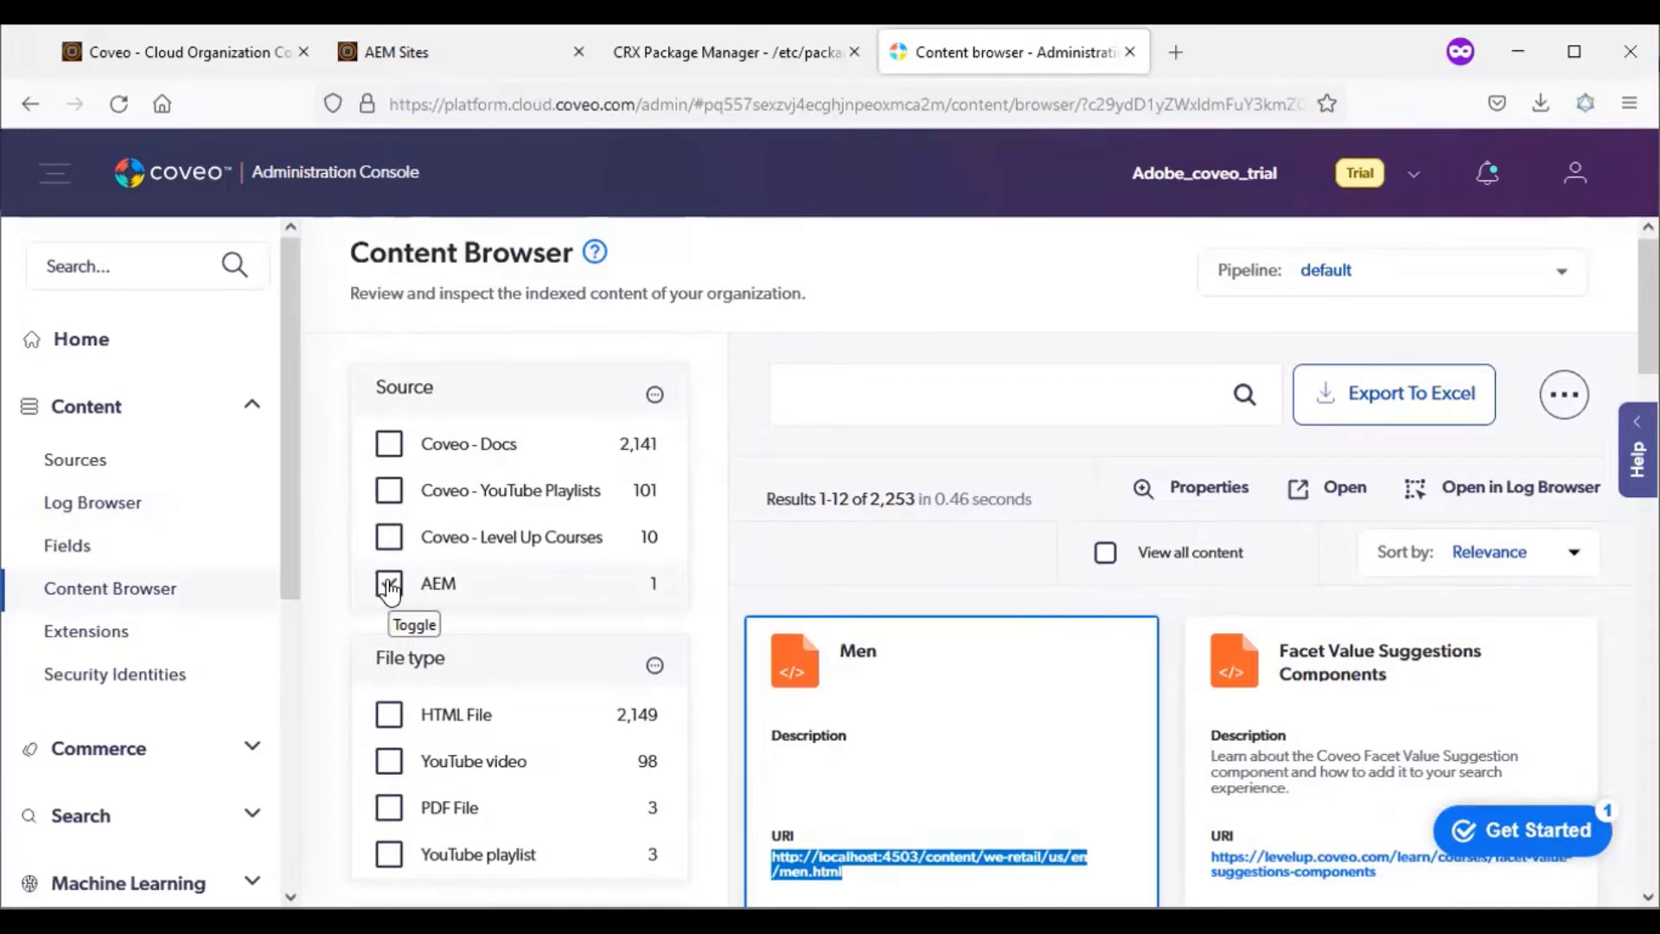
click(389, 583)
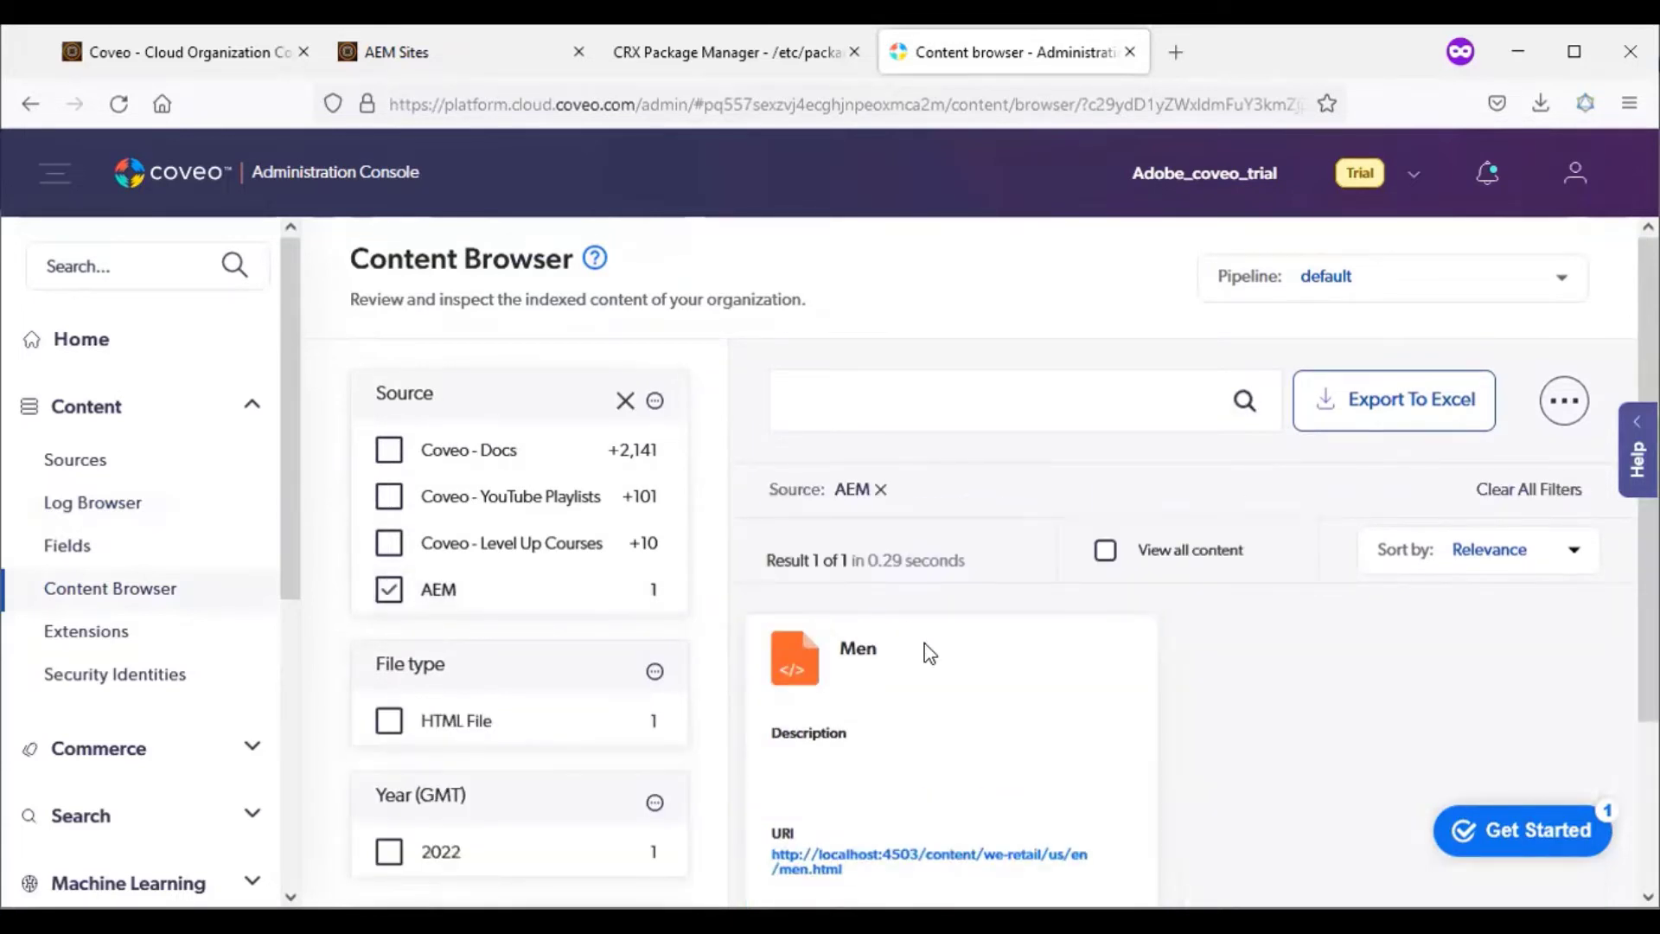
drag(1647, 455, 1648, 544)
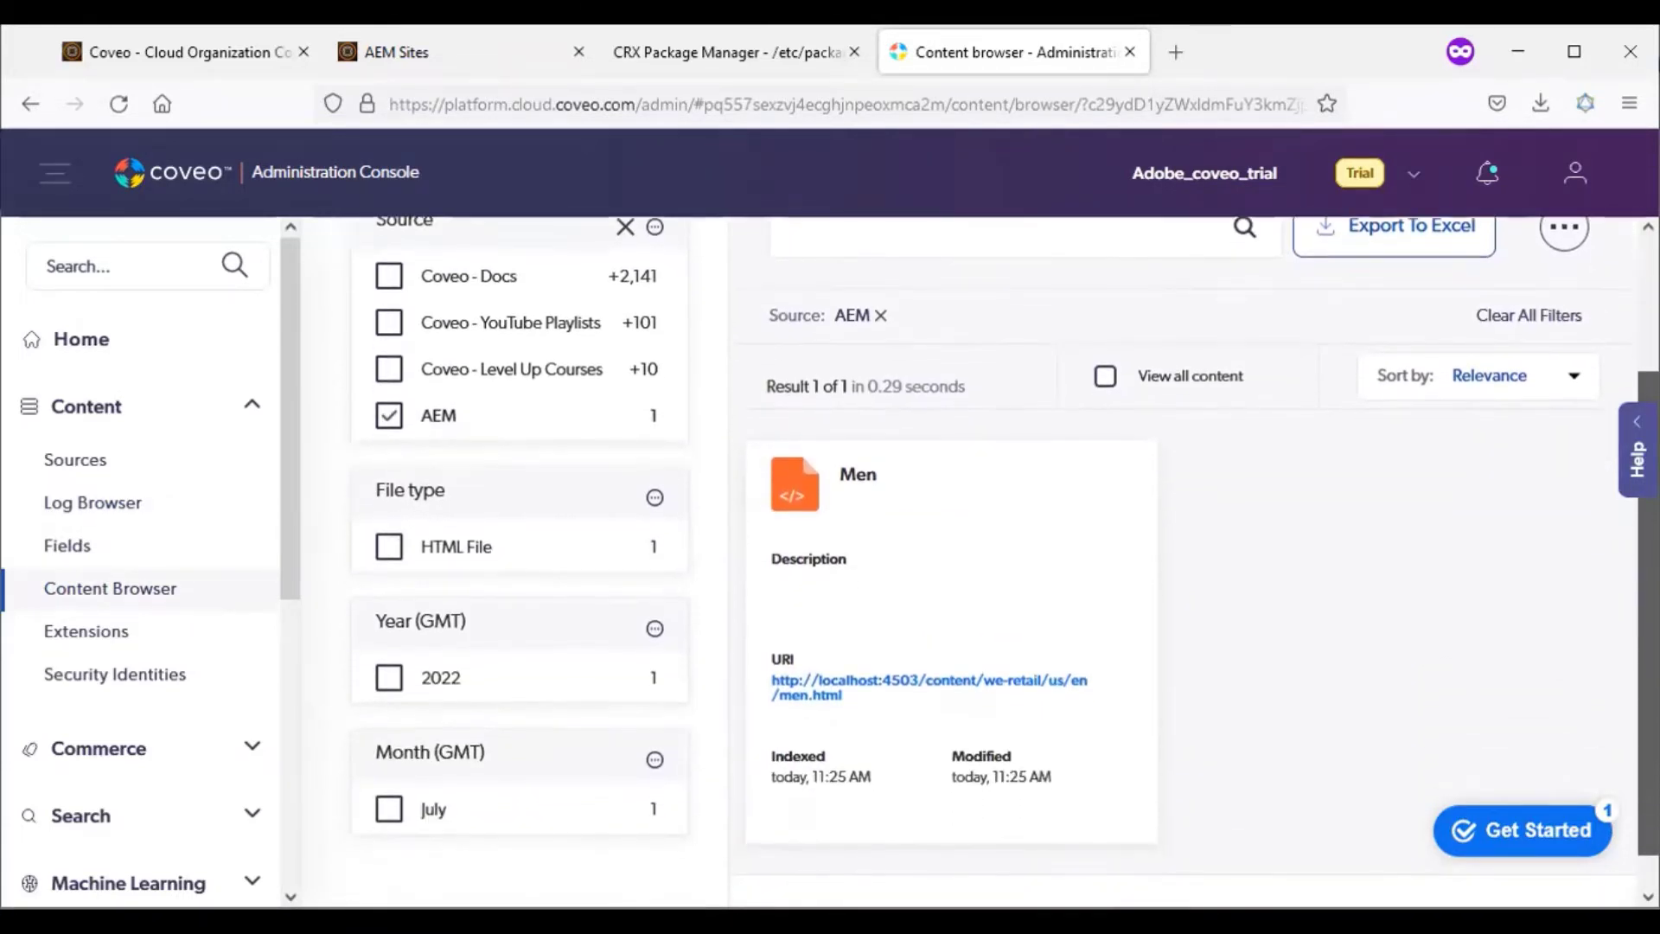
scroll(1168, 584, up, 1)
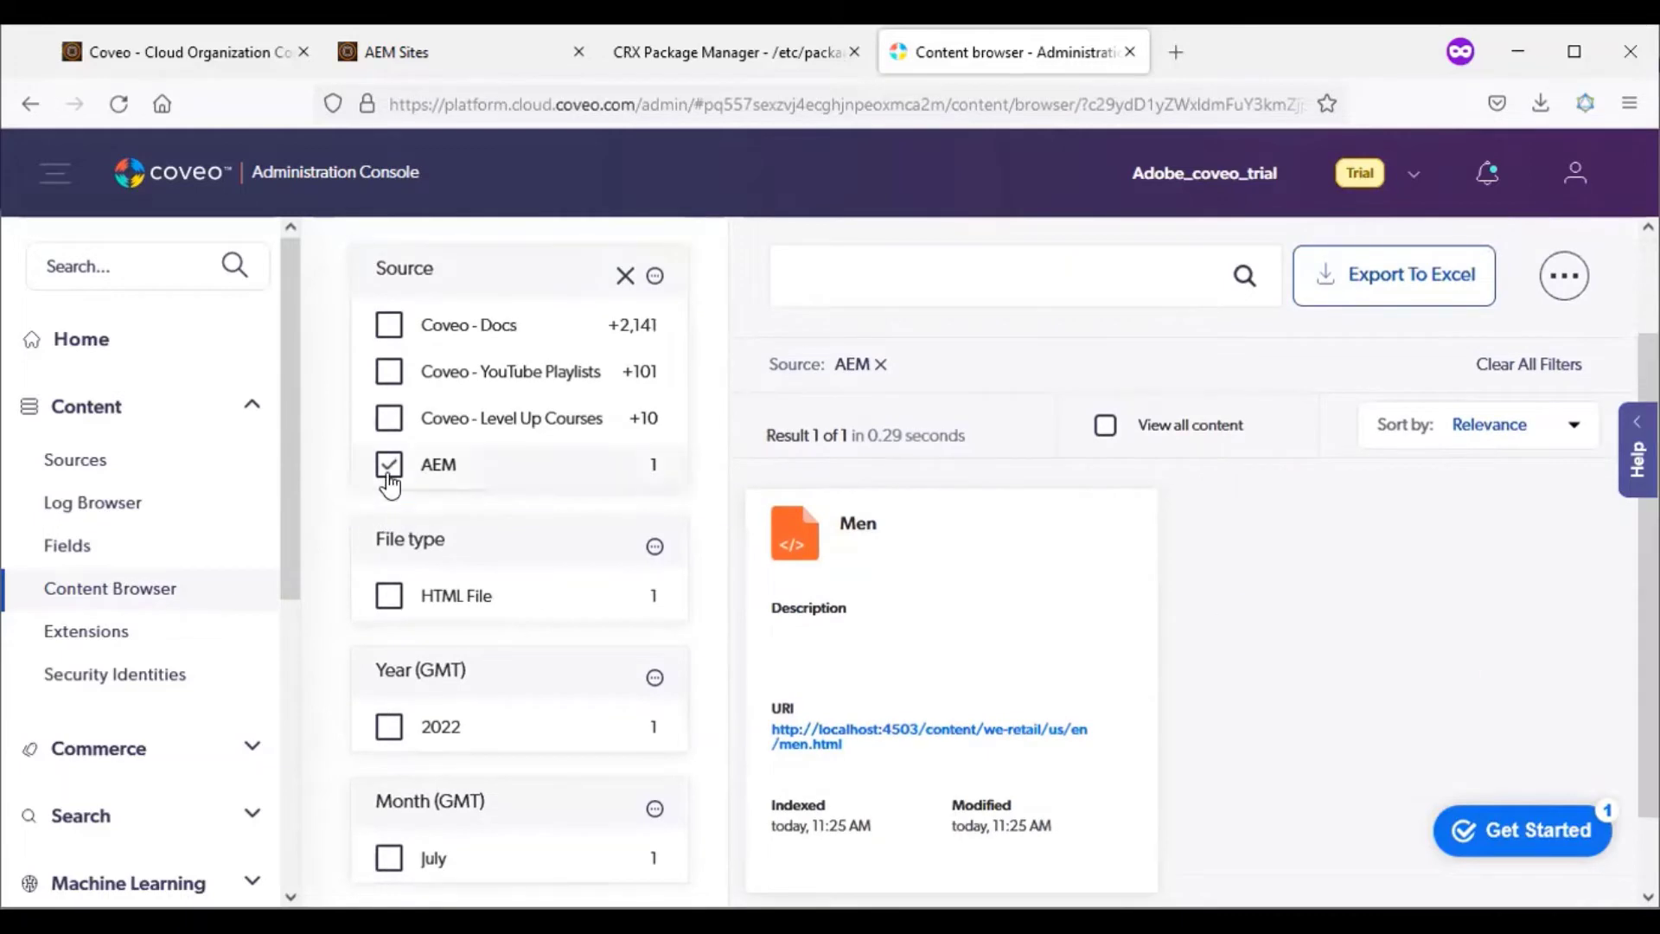
click(389, 464)
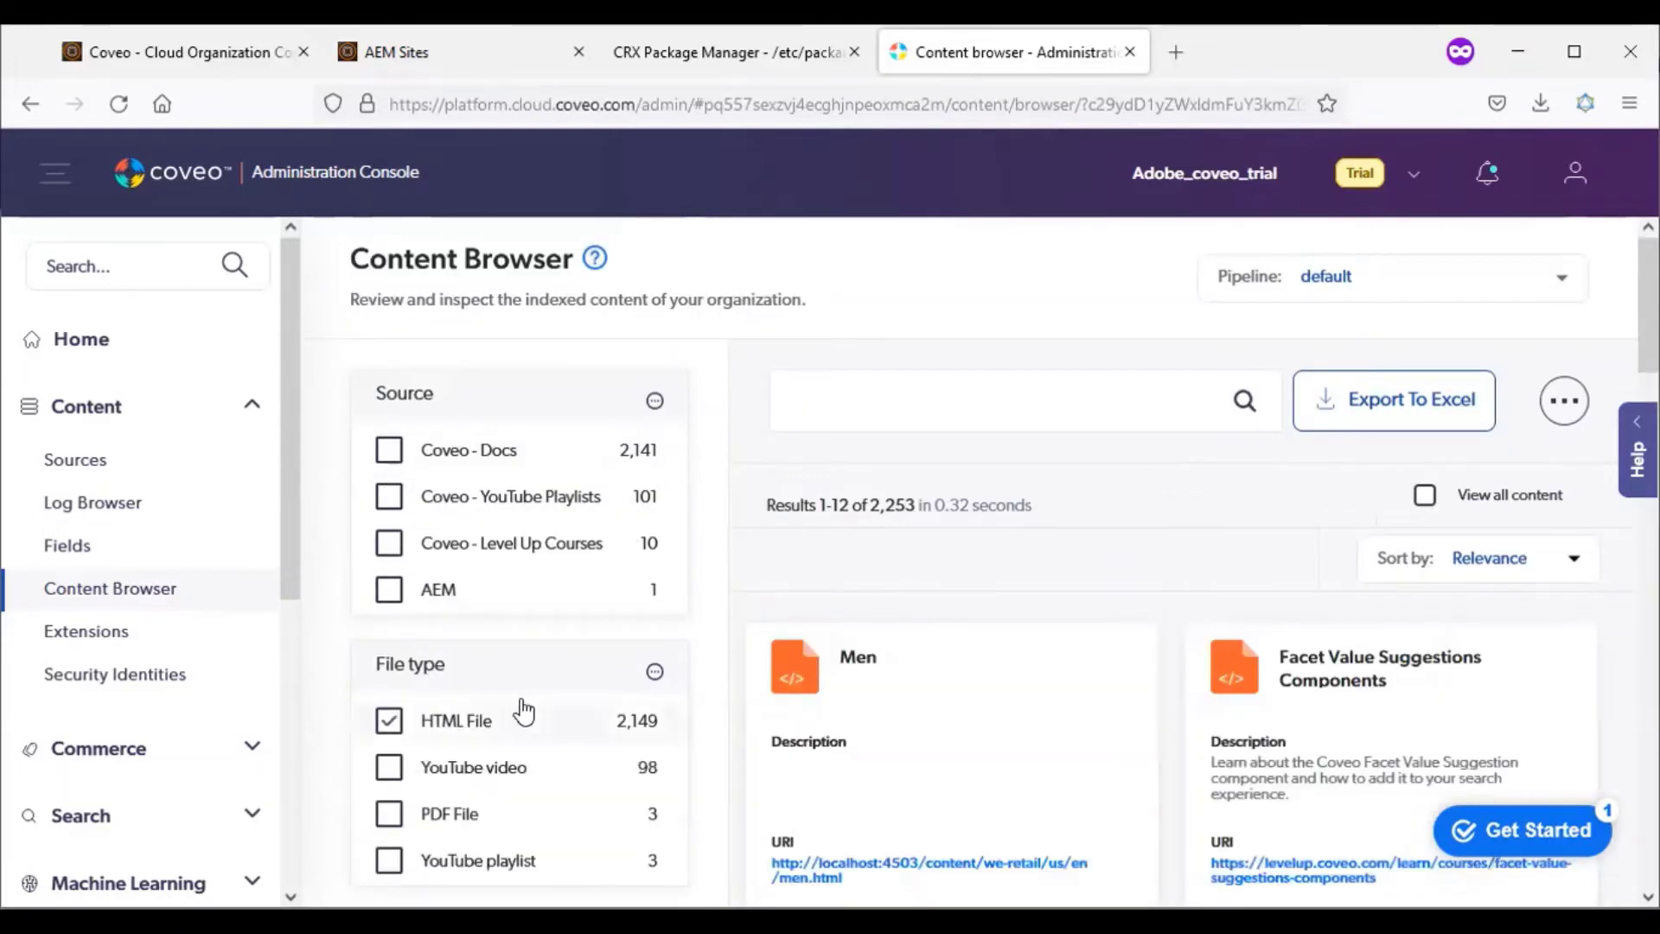
mouse_move(1647, 299)
mouse_down()
mouse_move(1647, 454)
mouse_move(1647, 247)
mouse_up()
Step: Search the indexed content for 'men' and check the four results
click(986, 390)
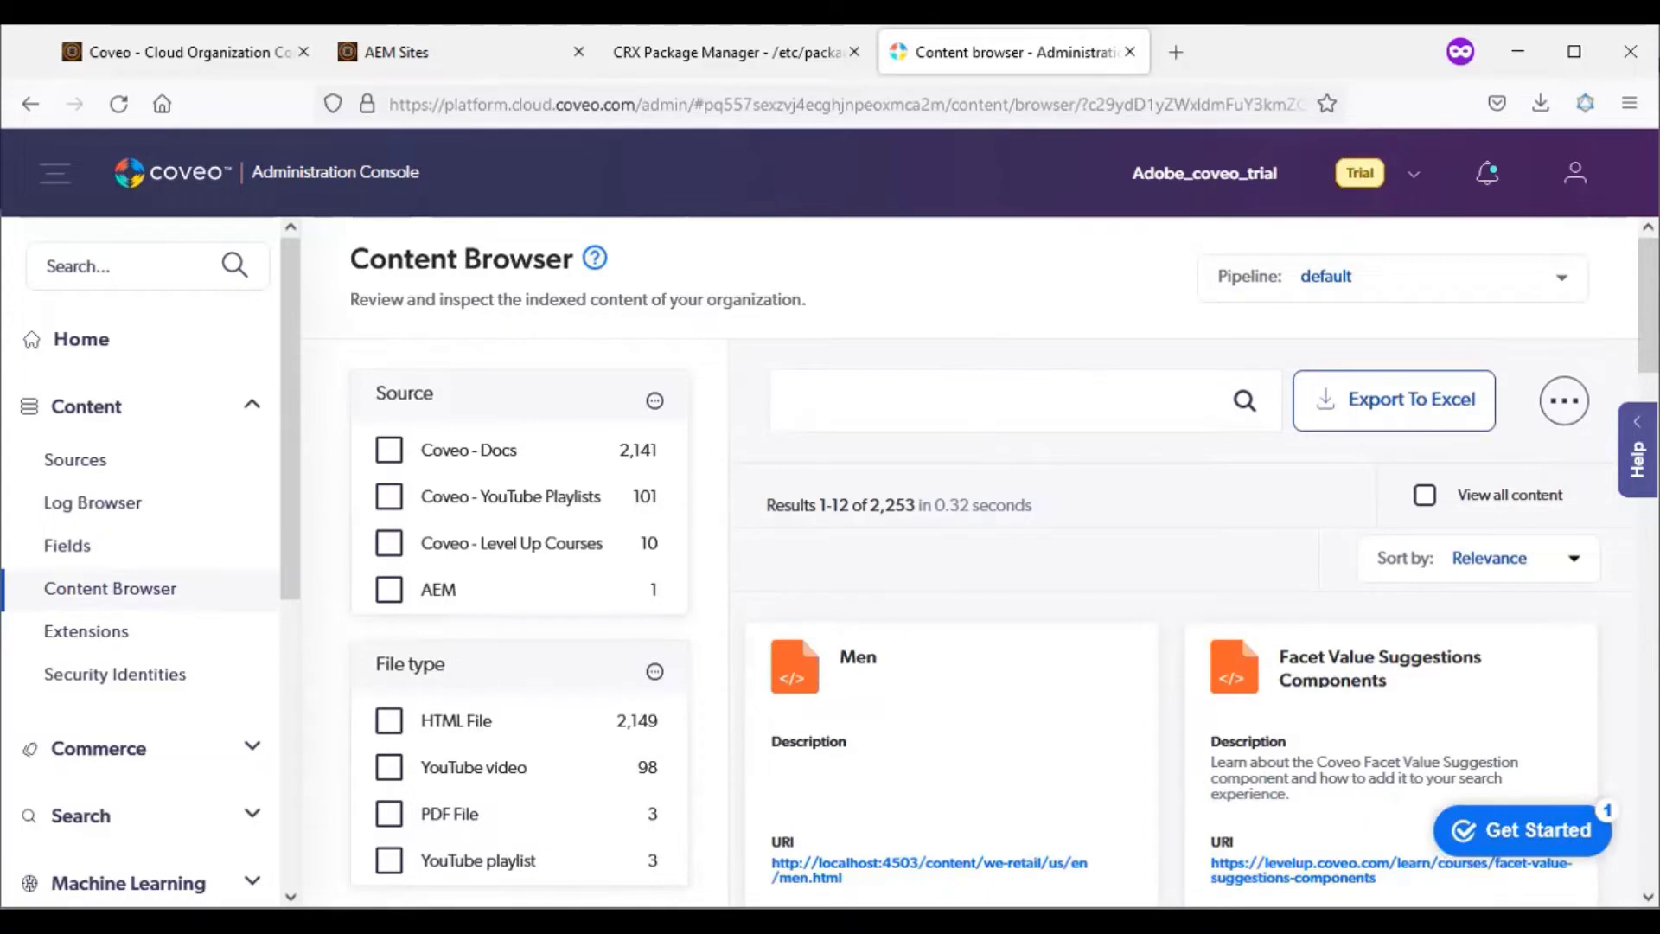
text(m)
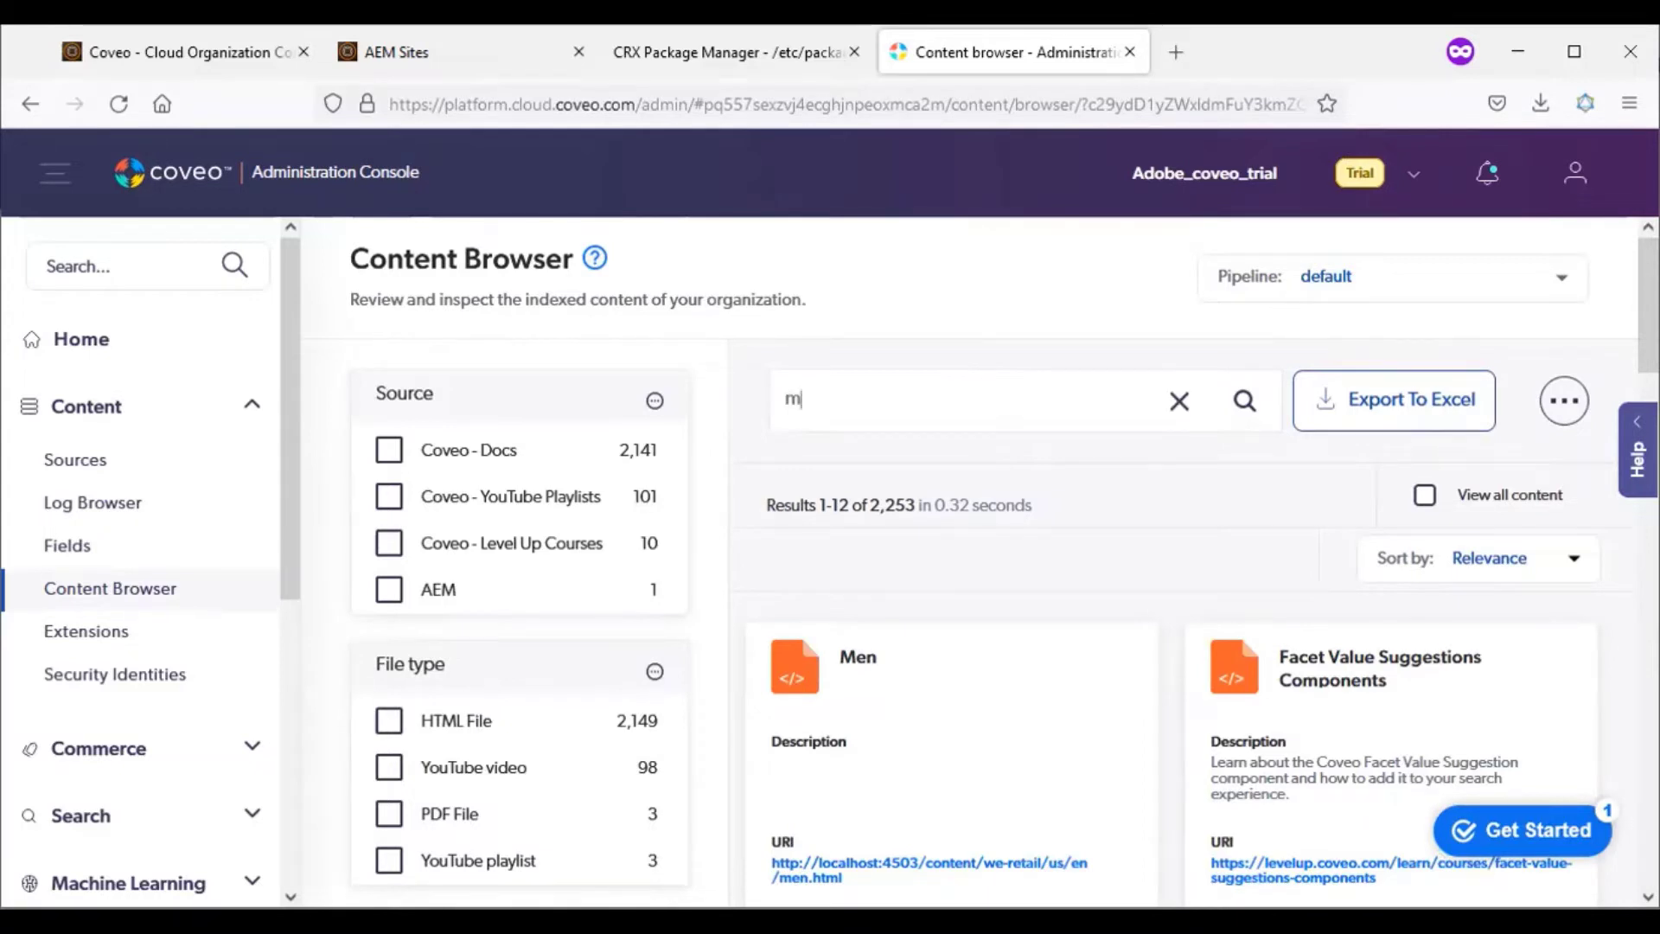
text(en)
key(Return)
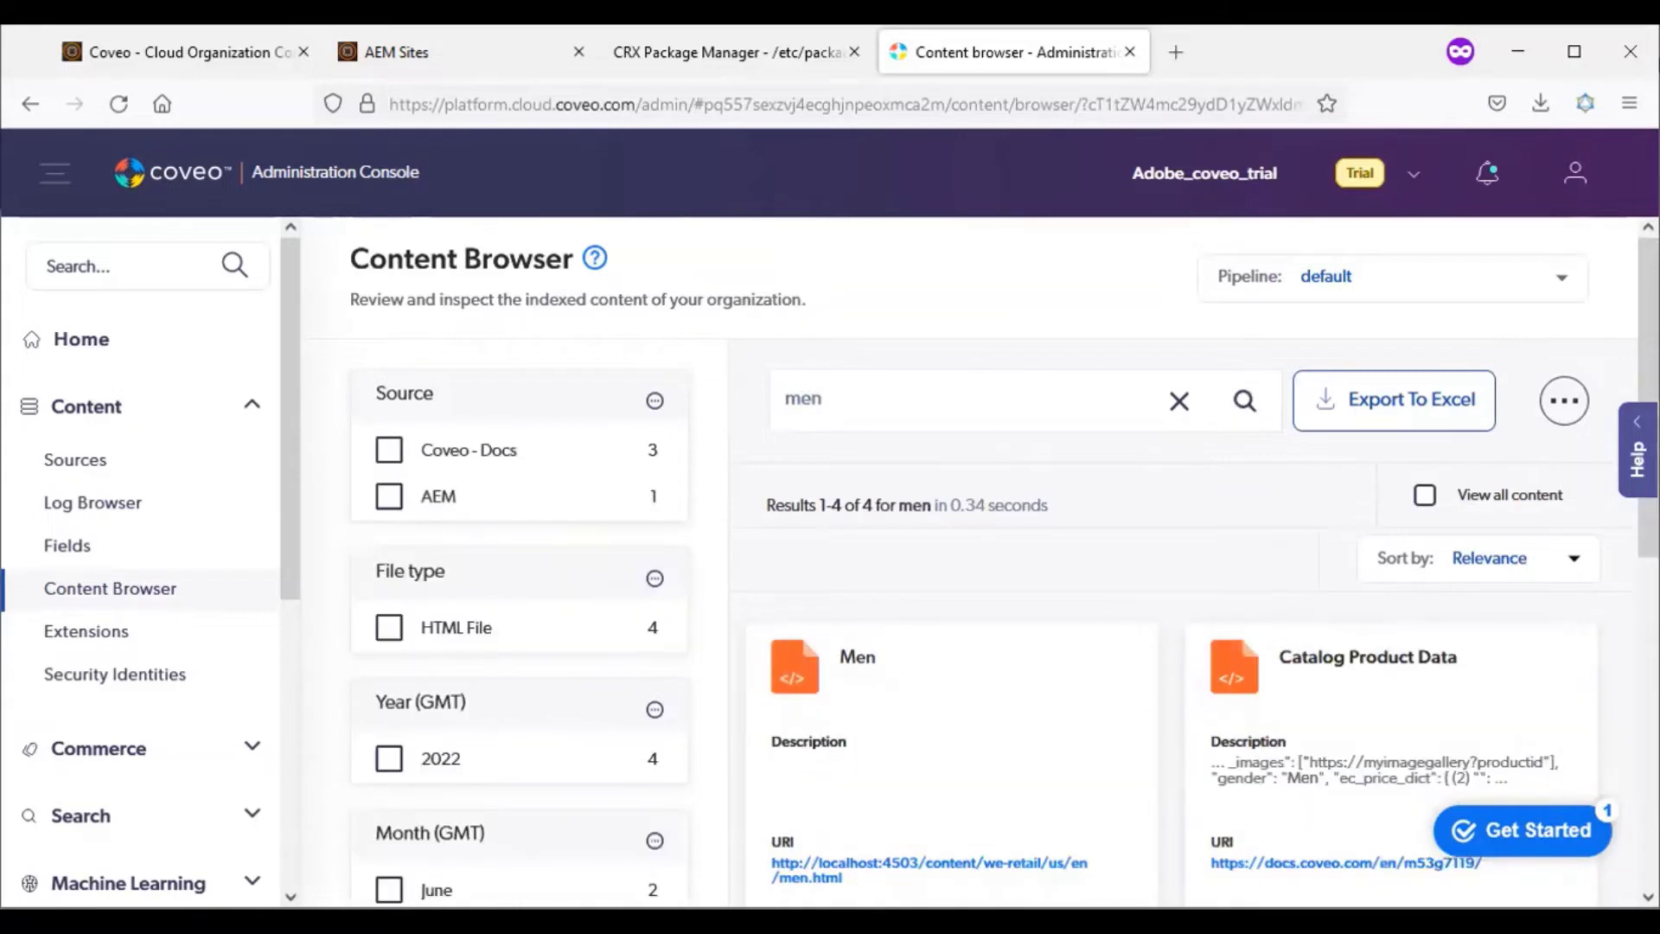
scroll(843, 450, down, 1)
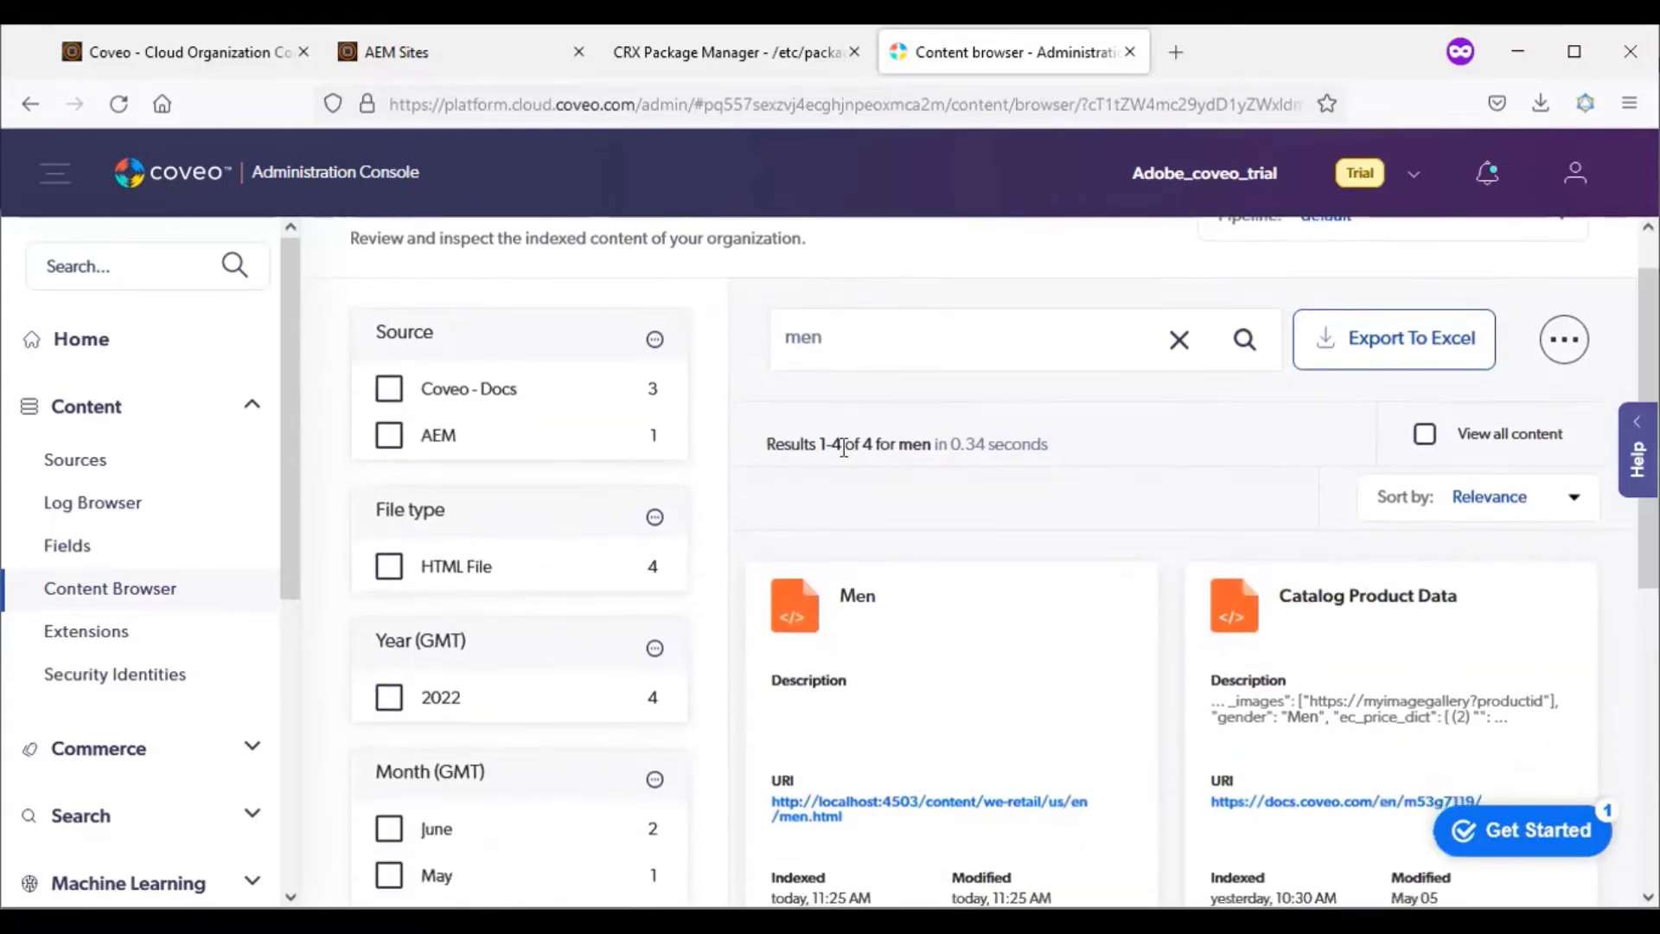
drag(843, 426, 929, 443)
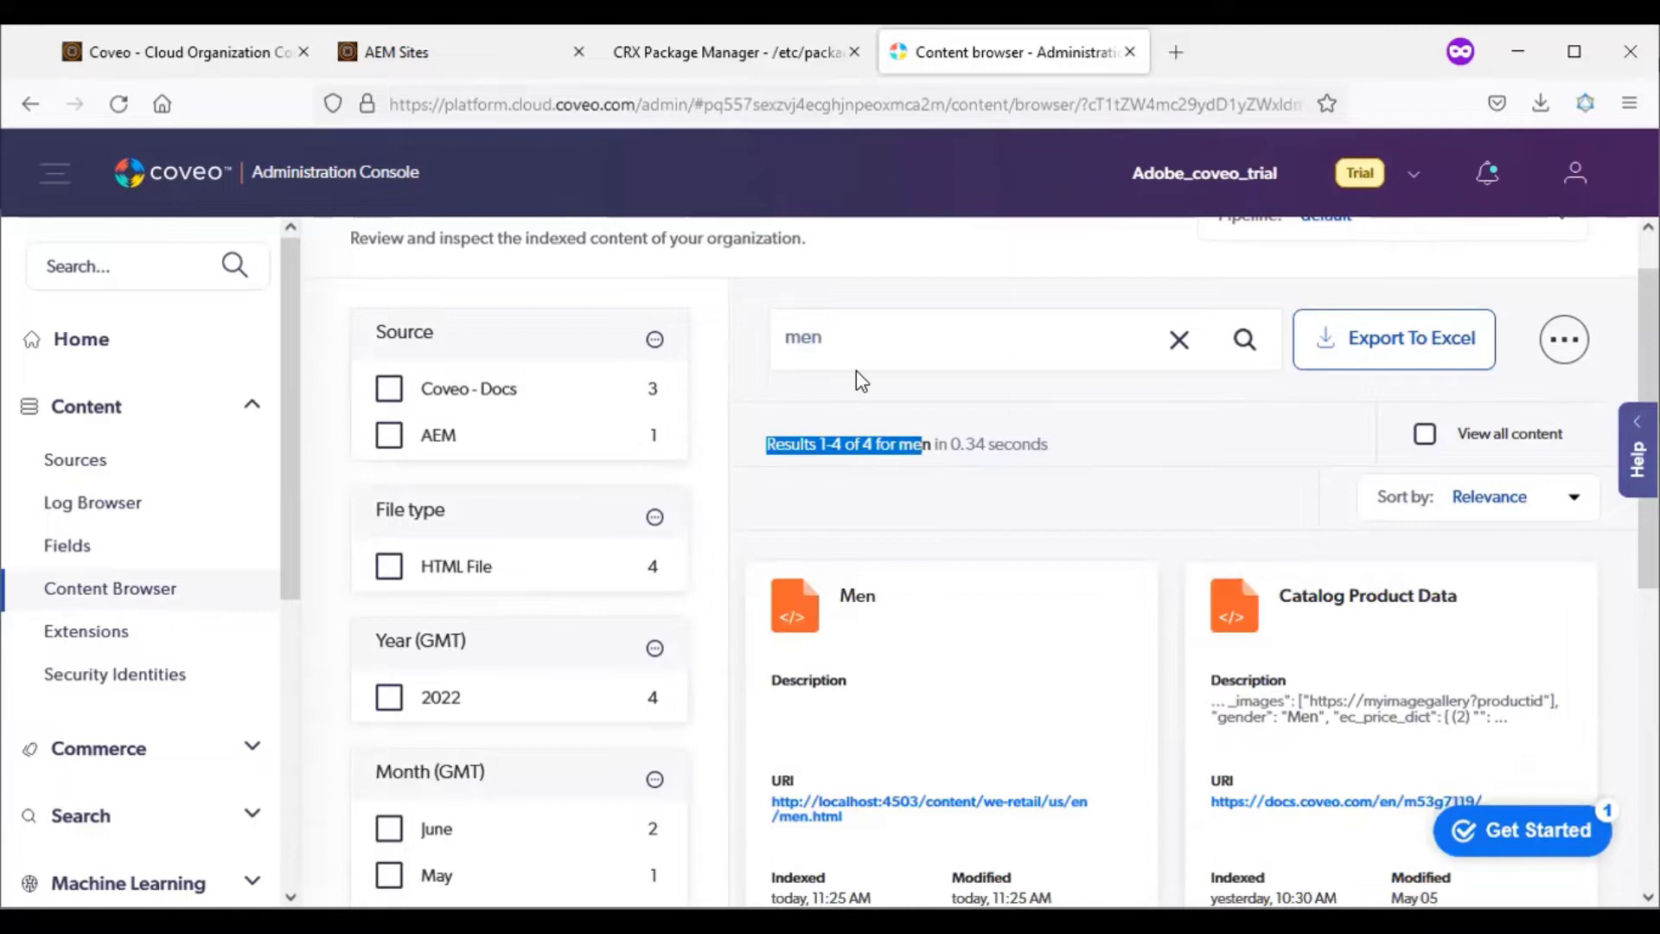
drag(850, 340, 707, 340)
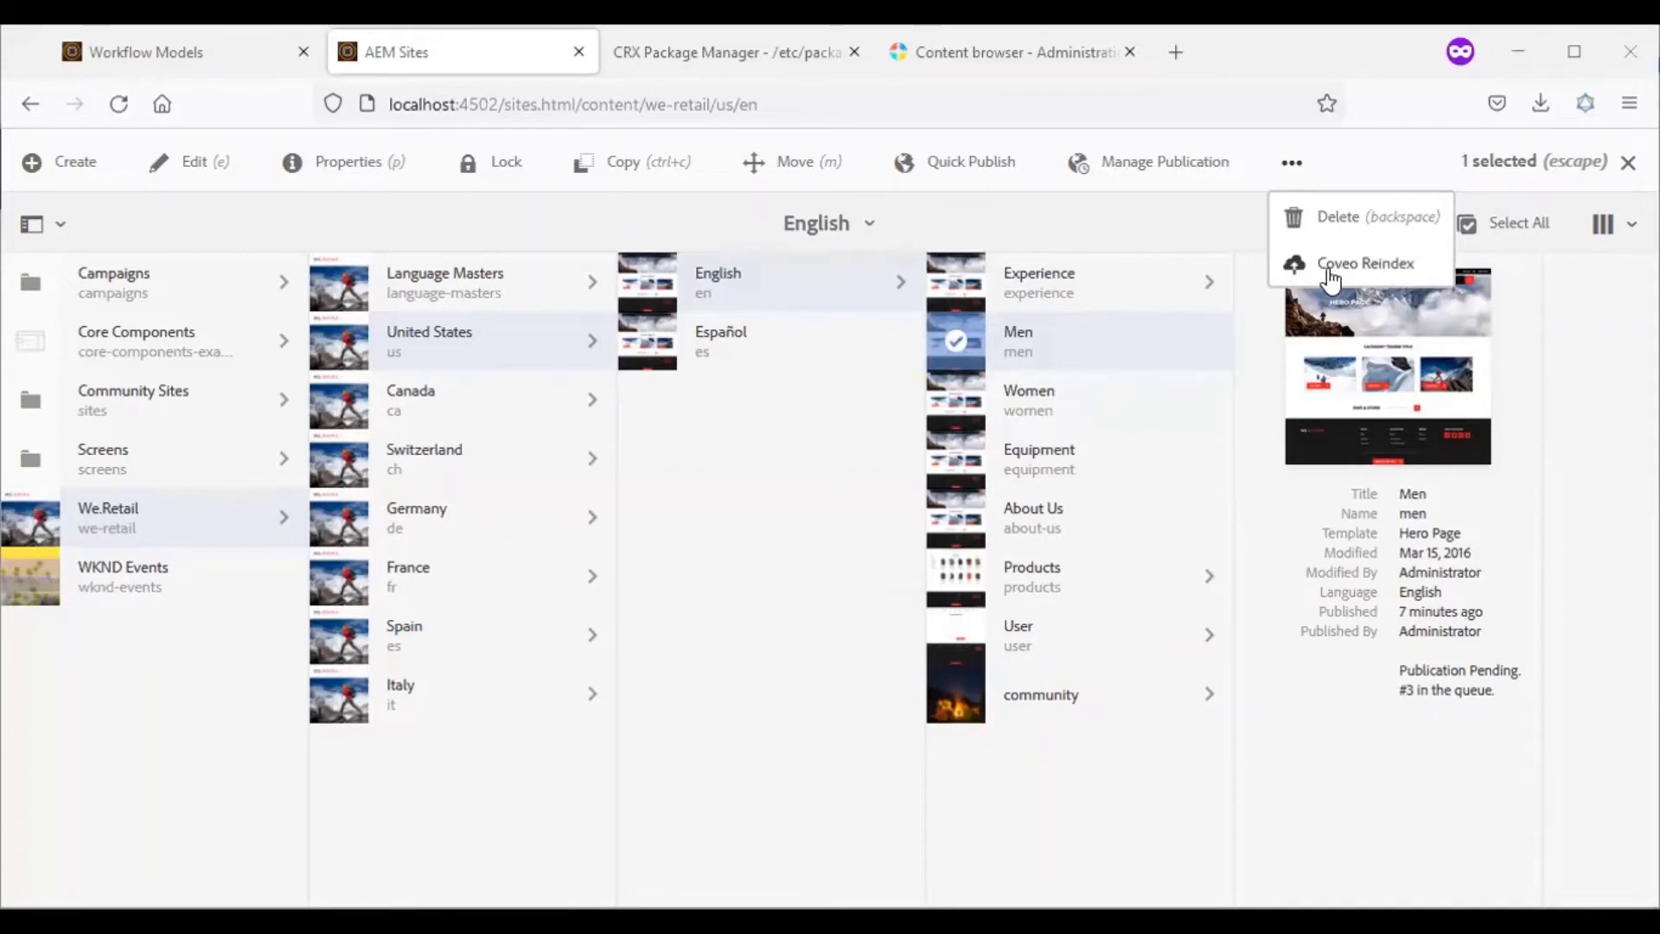
Step: Select the Experience page and confirm Coveo Reindex is offered in its actions
click(947, 347)
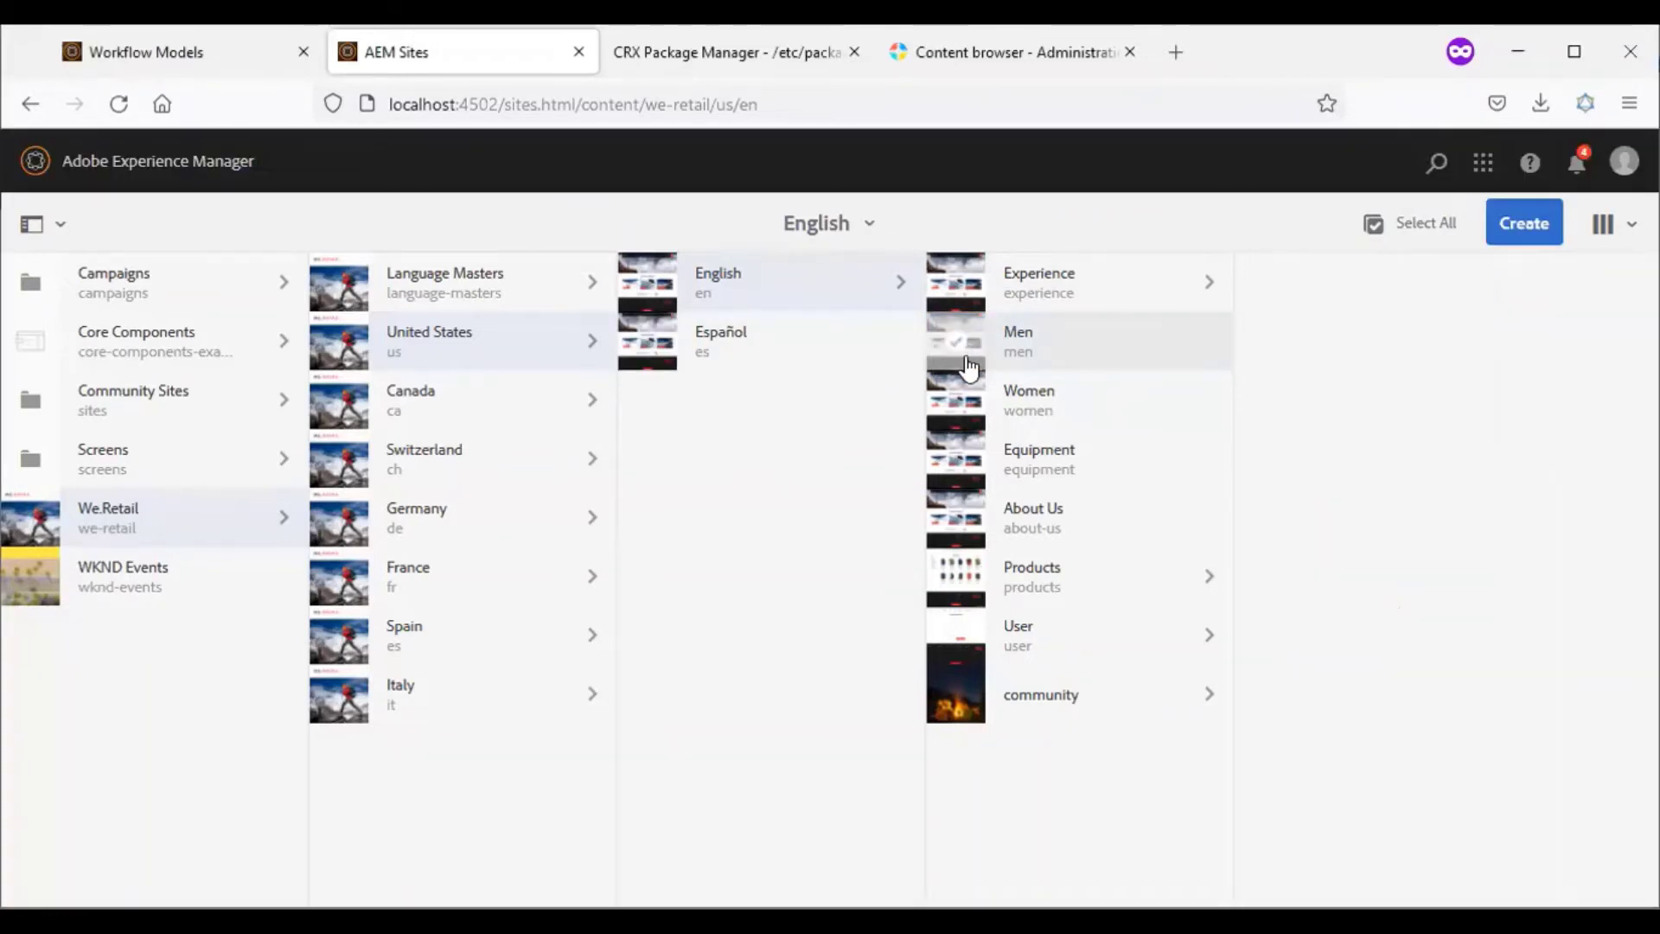
click(961, 283)
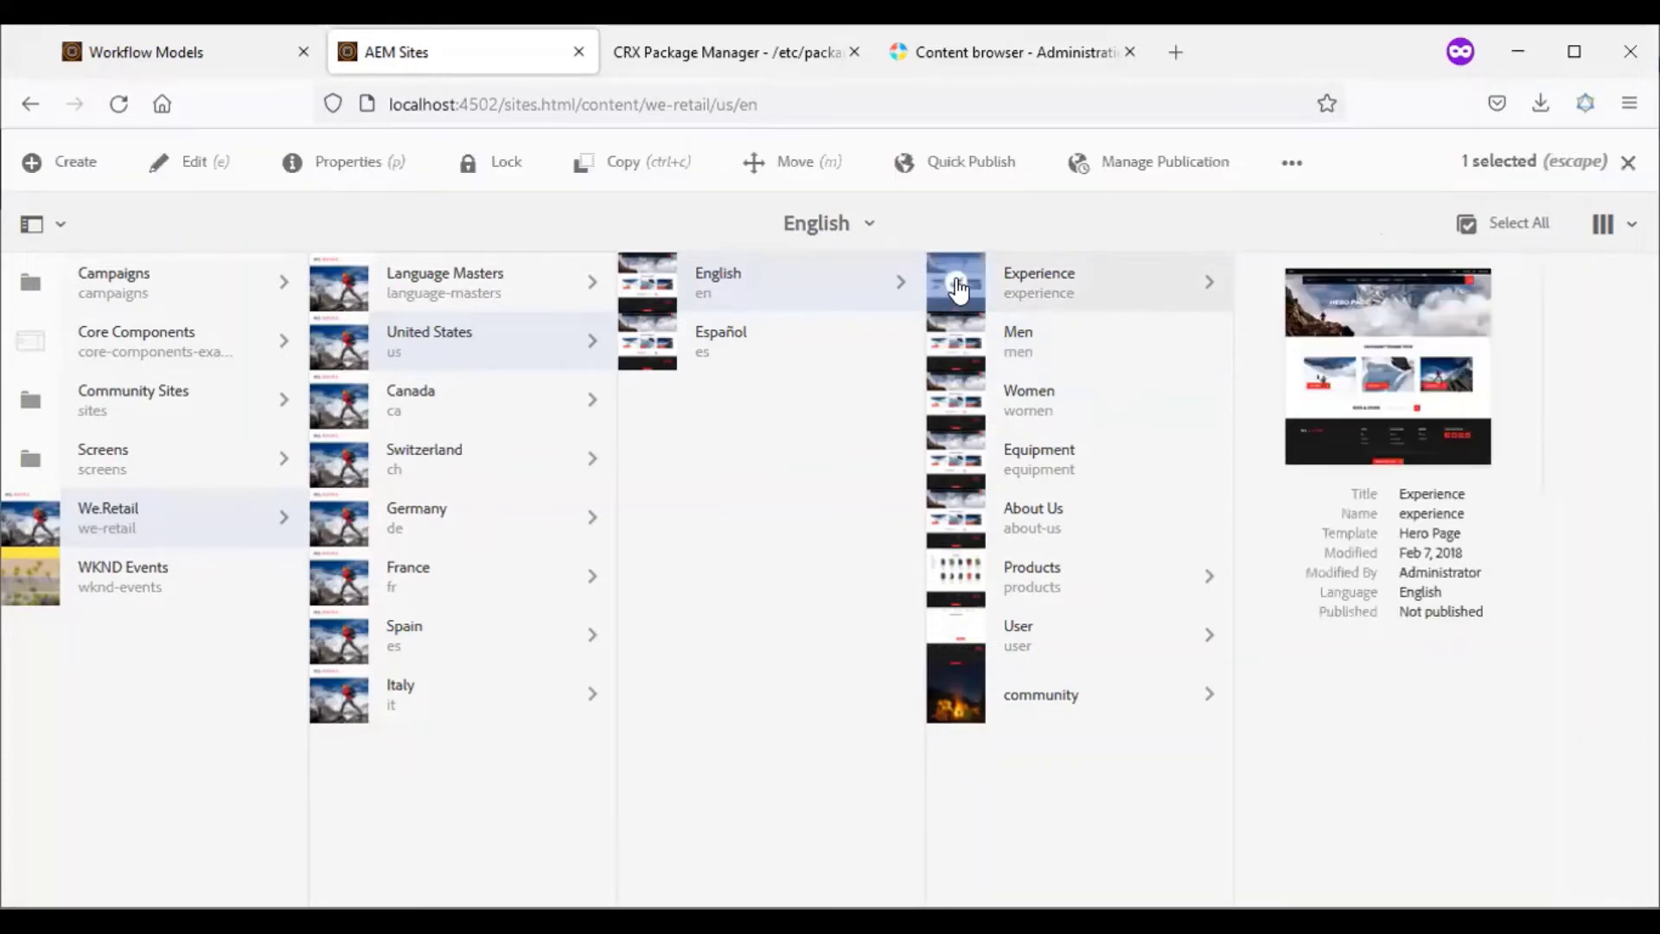
click(1291, 162)
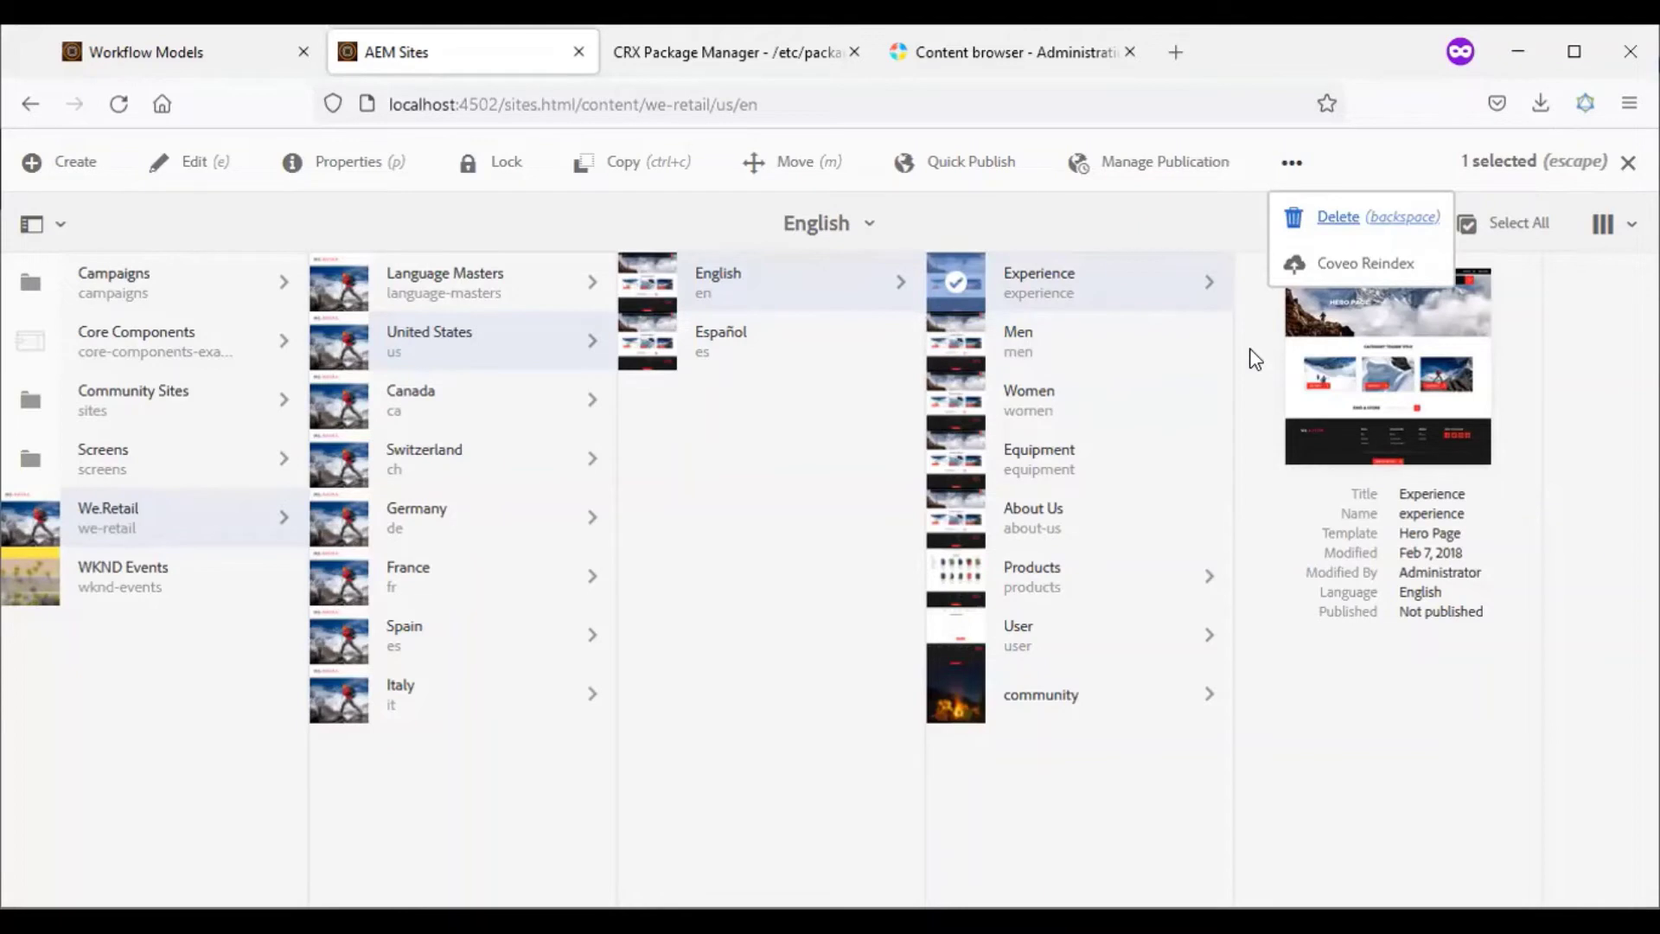
click(163, 52)
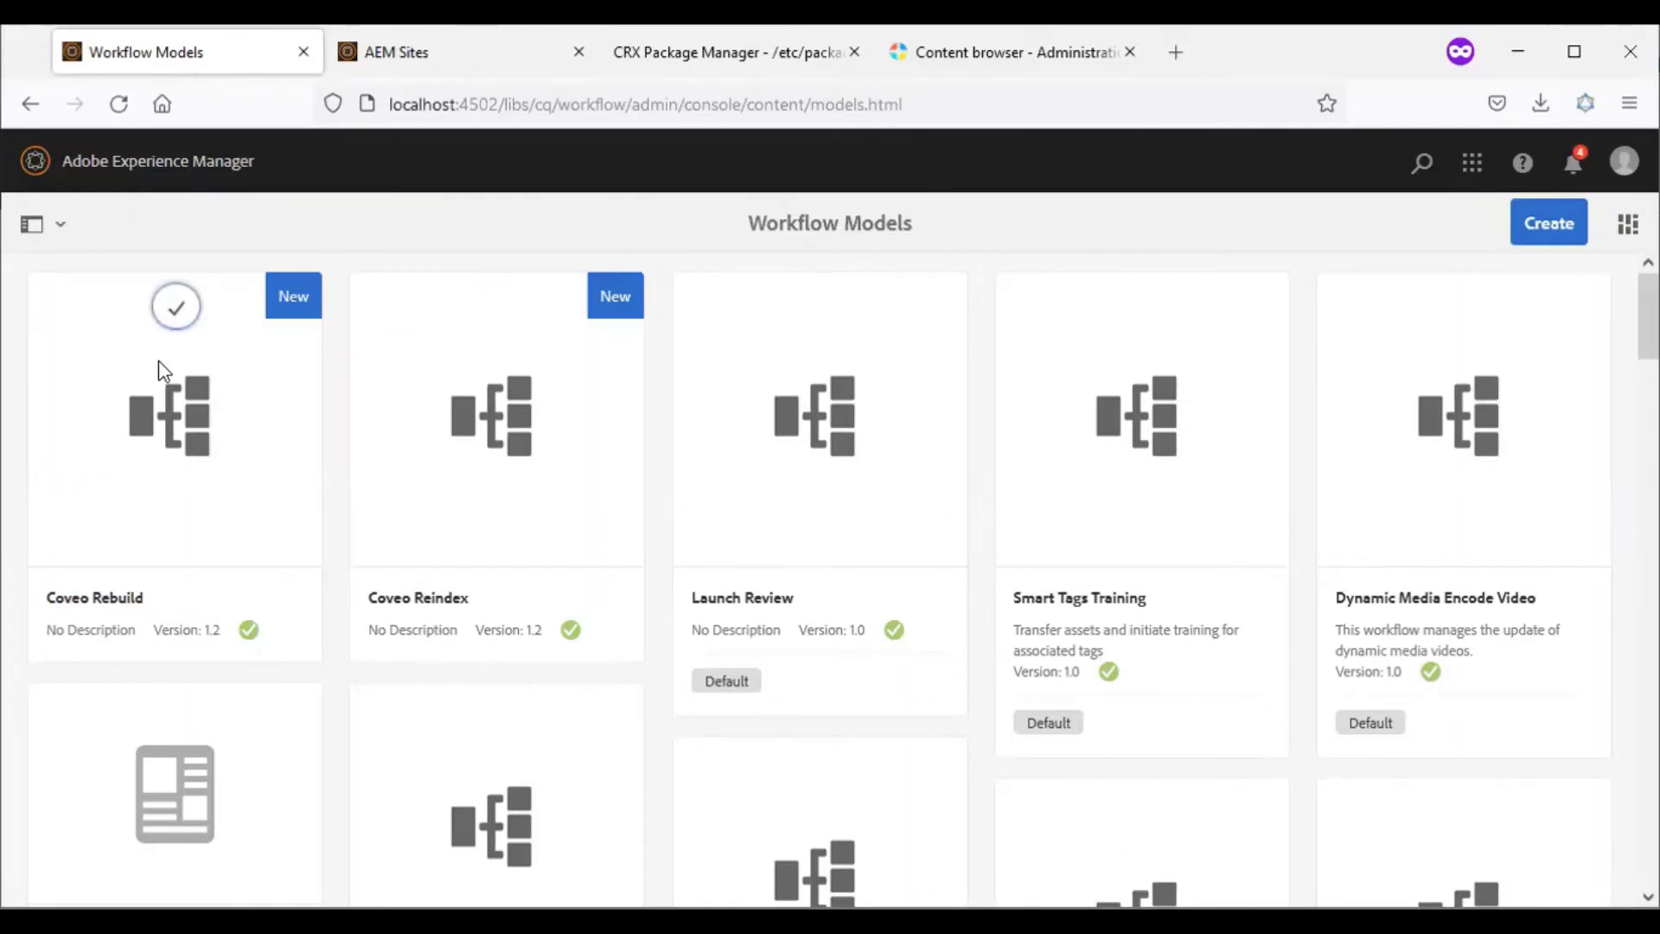
Step: Start a Coveo Rebuild run with payload /content/we-retail/us/en
click(175, 309)
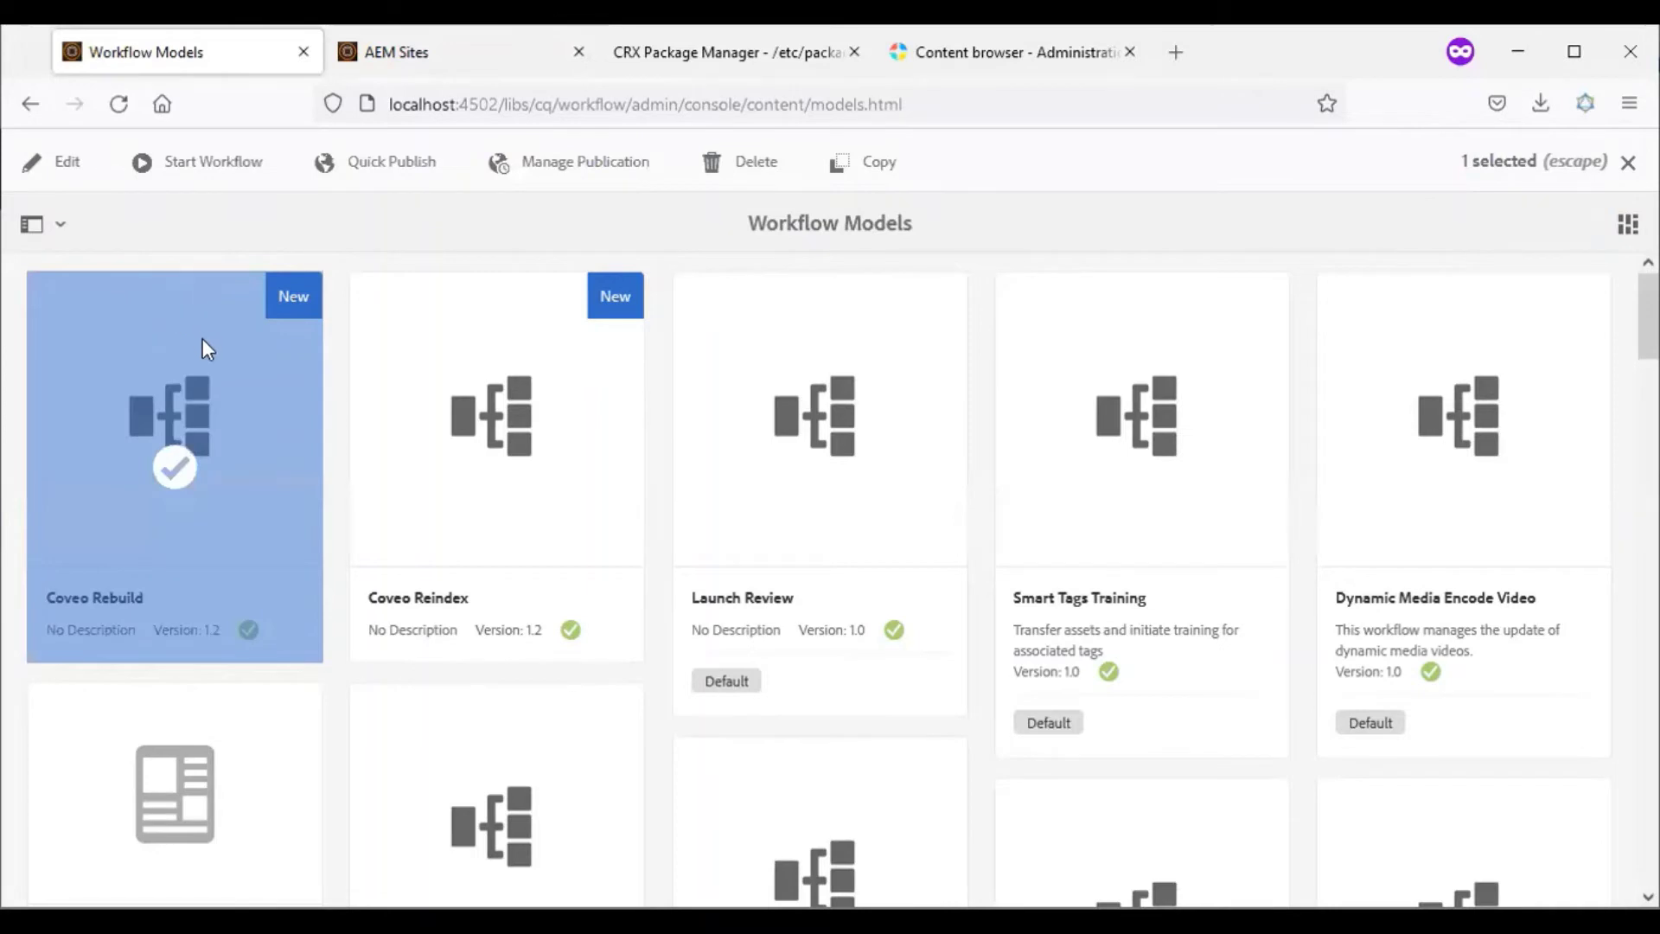
click(179, 166)
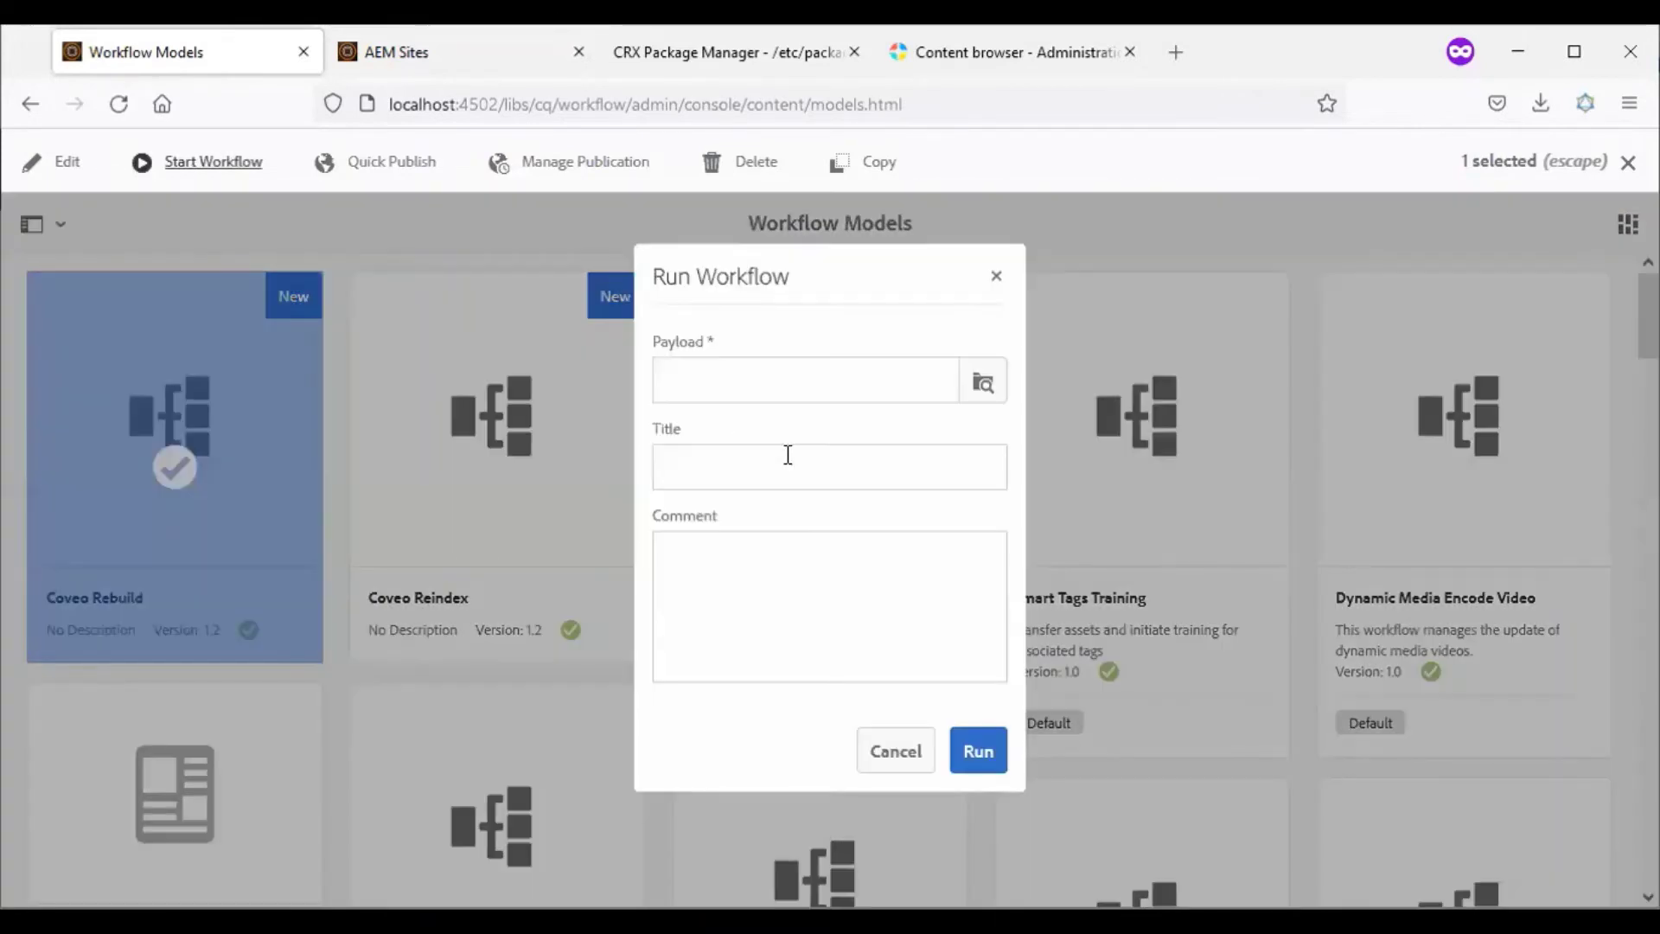
click(982, 386)
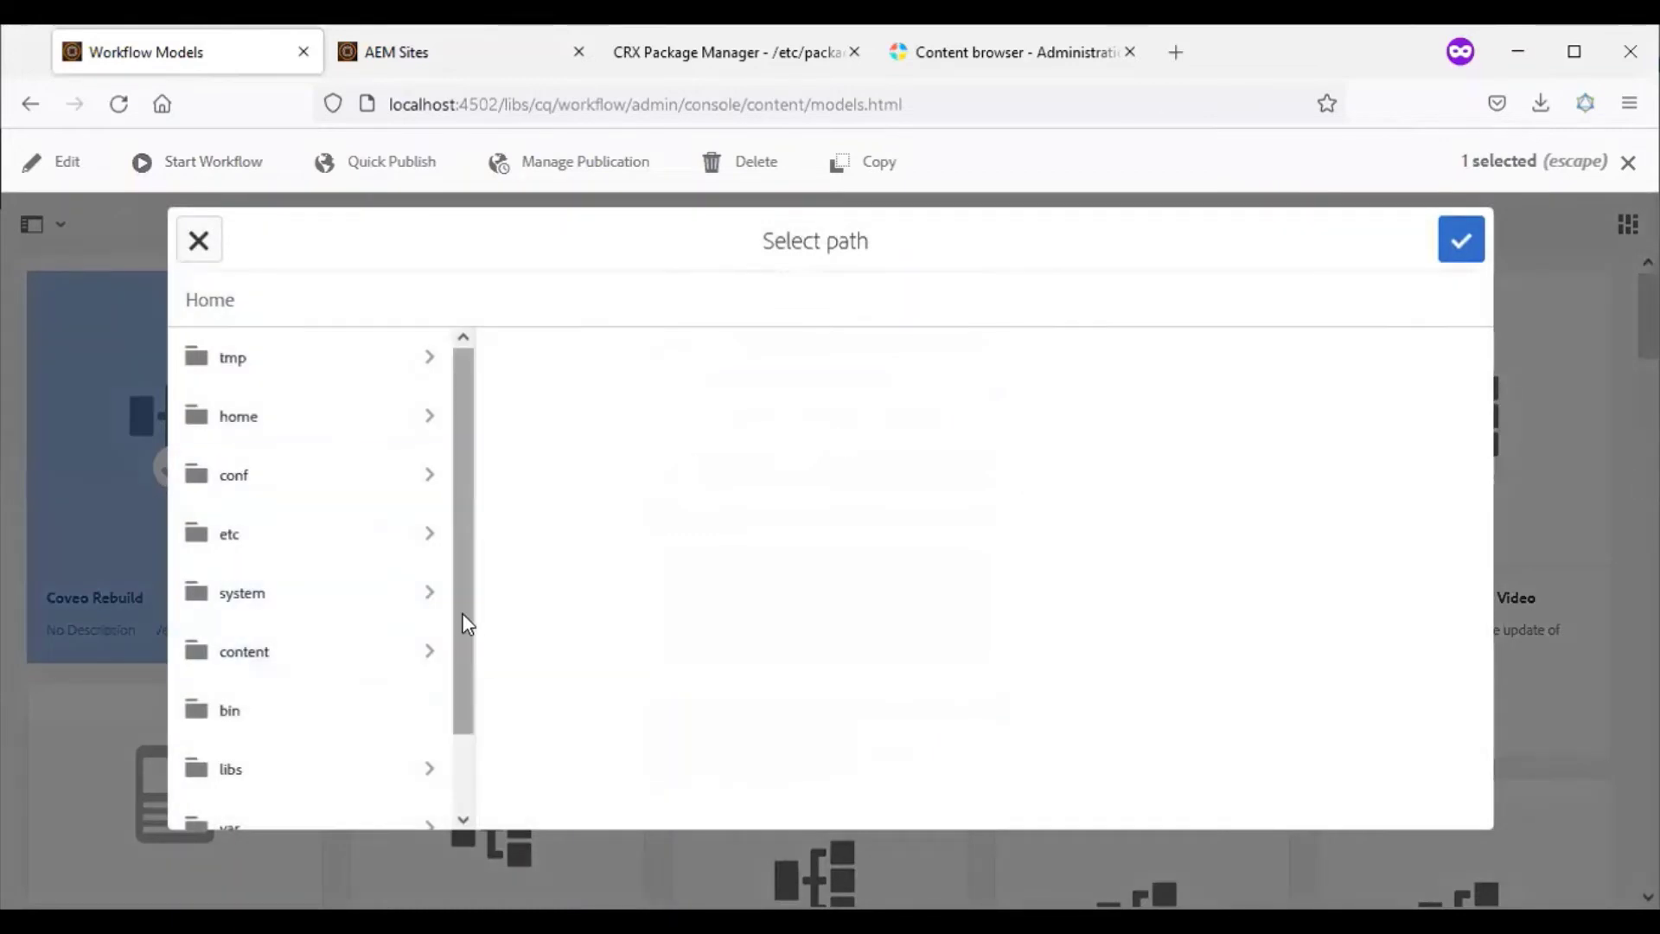
click(434, 652)
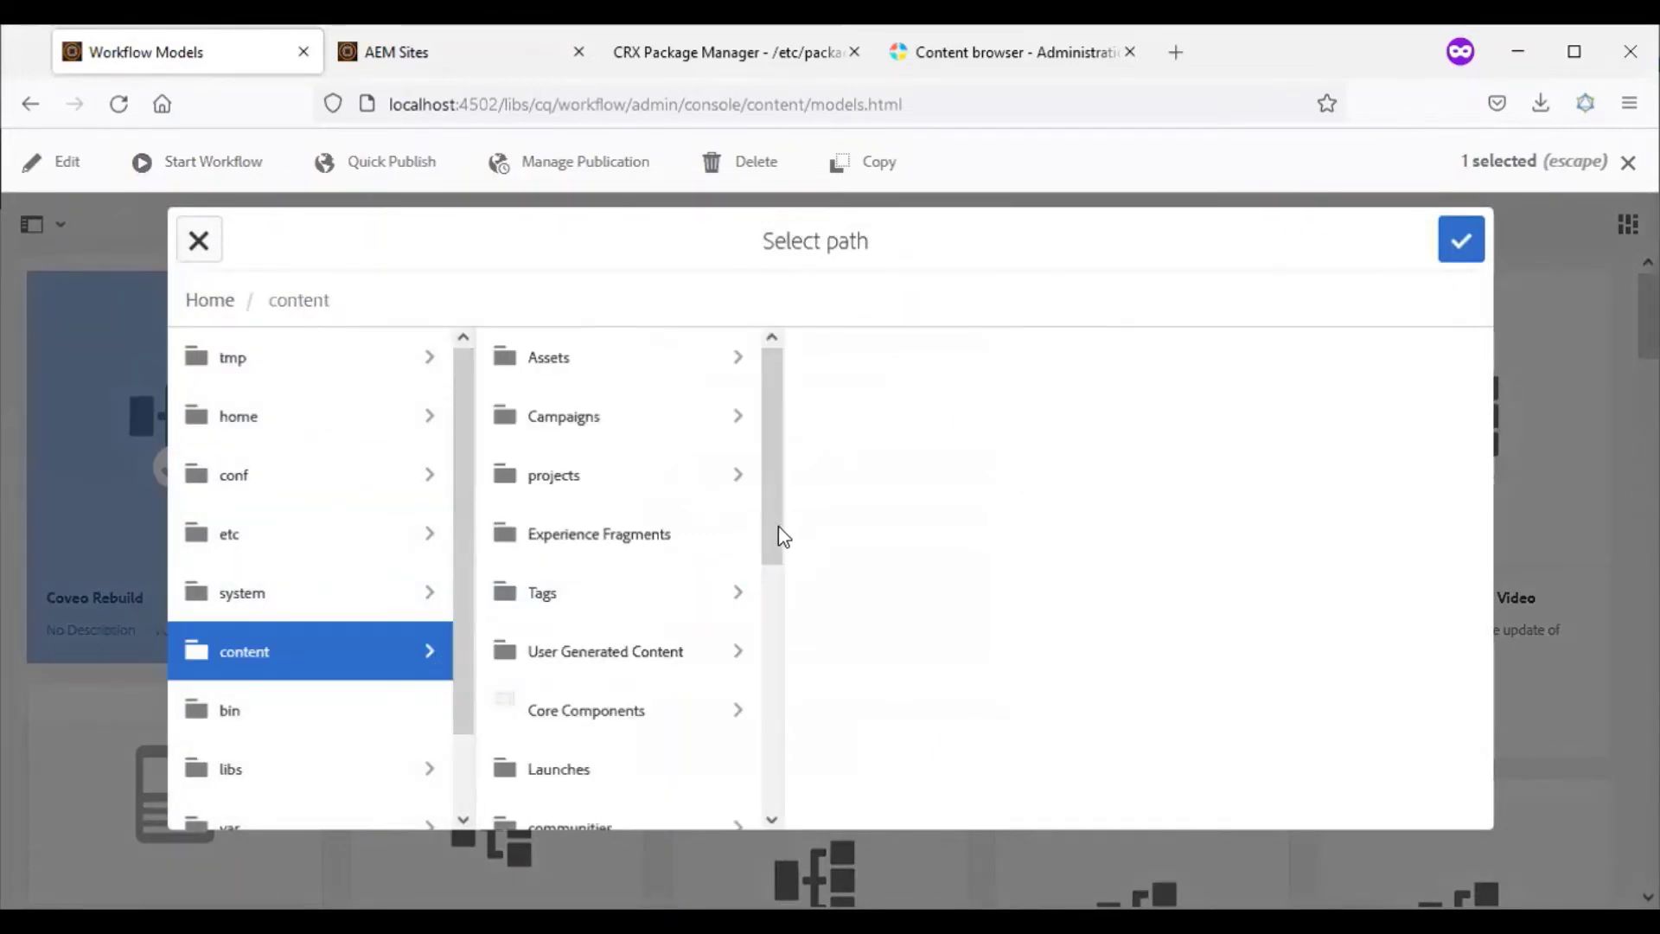
drag(775, 523, 783, 798)
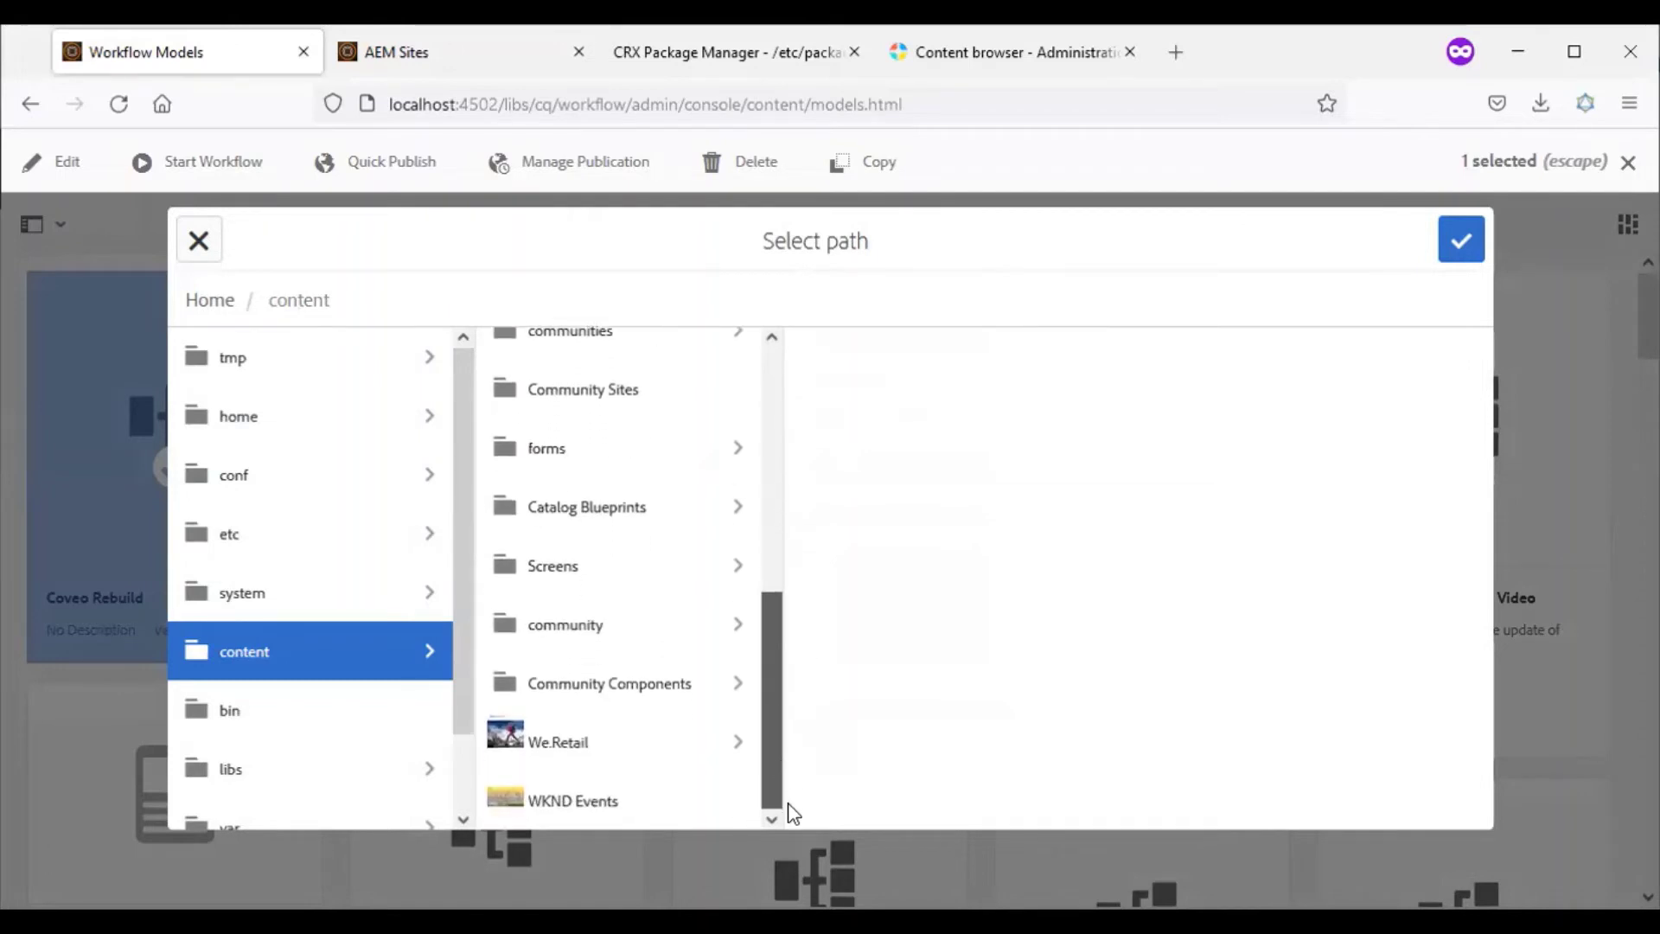
click(746, 741)
click(1067, 426)
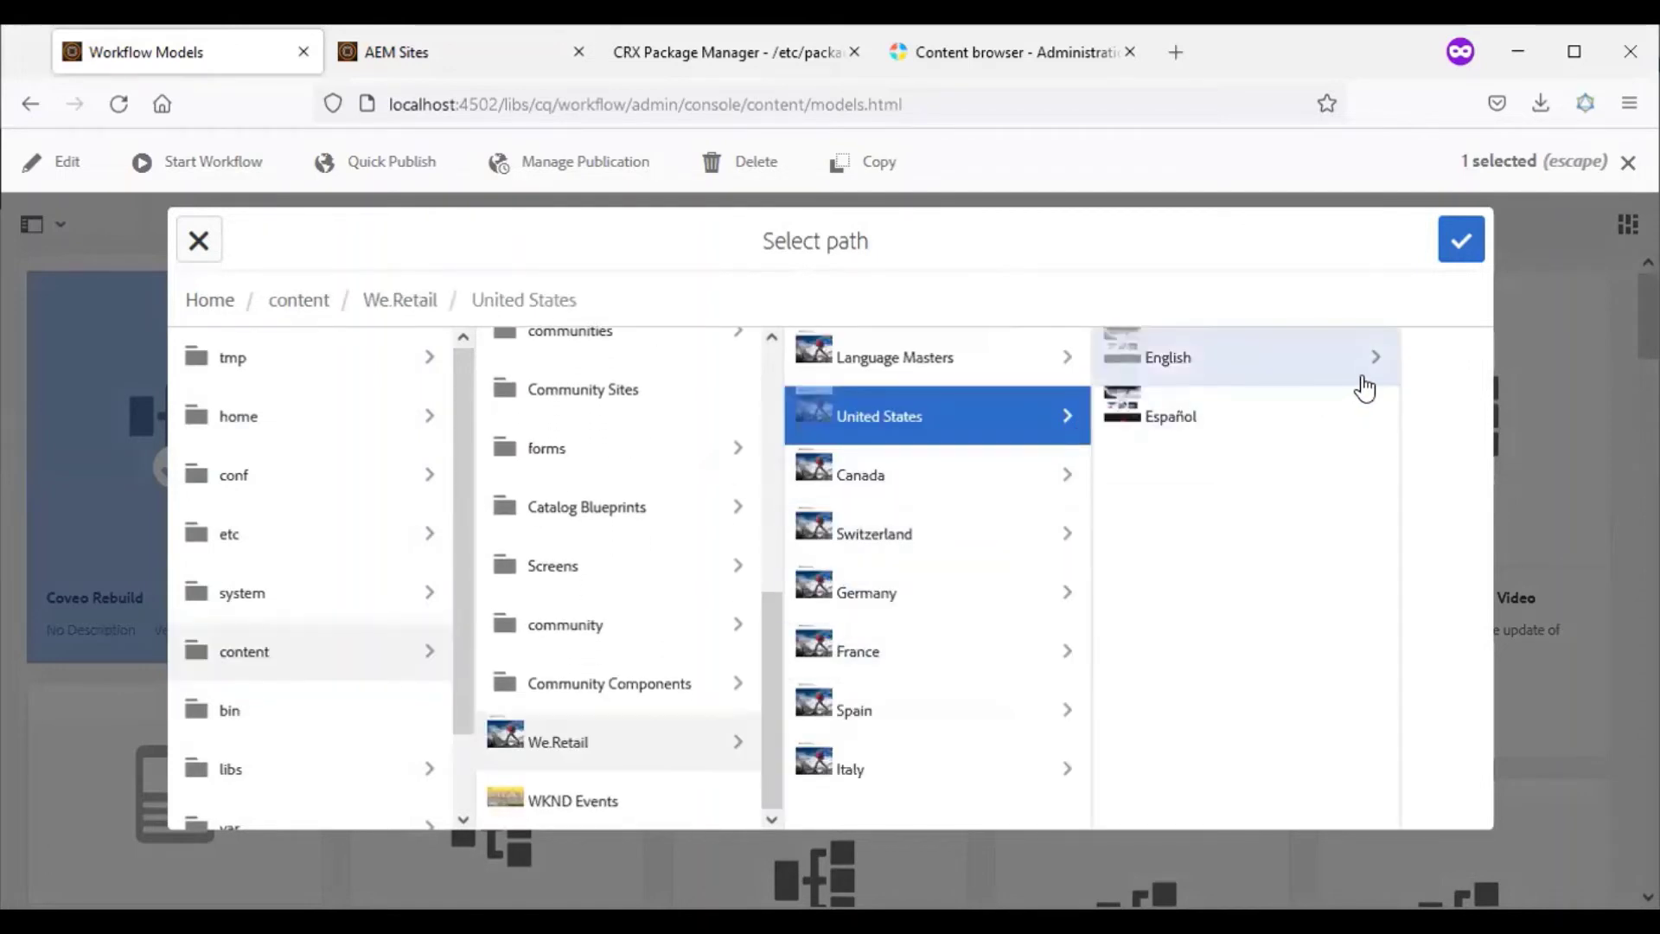
click(1117, 350)
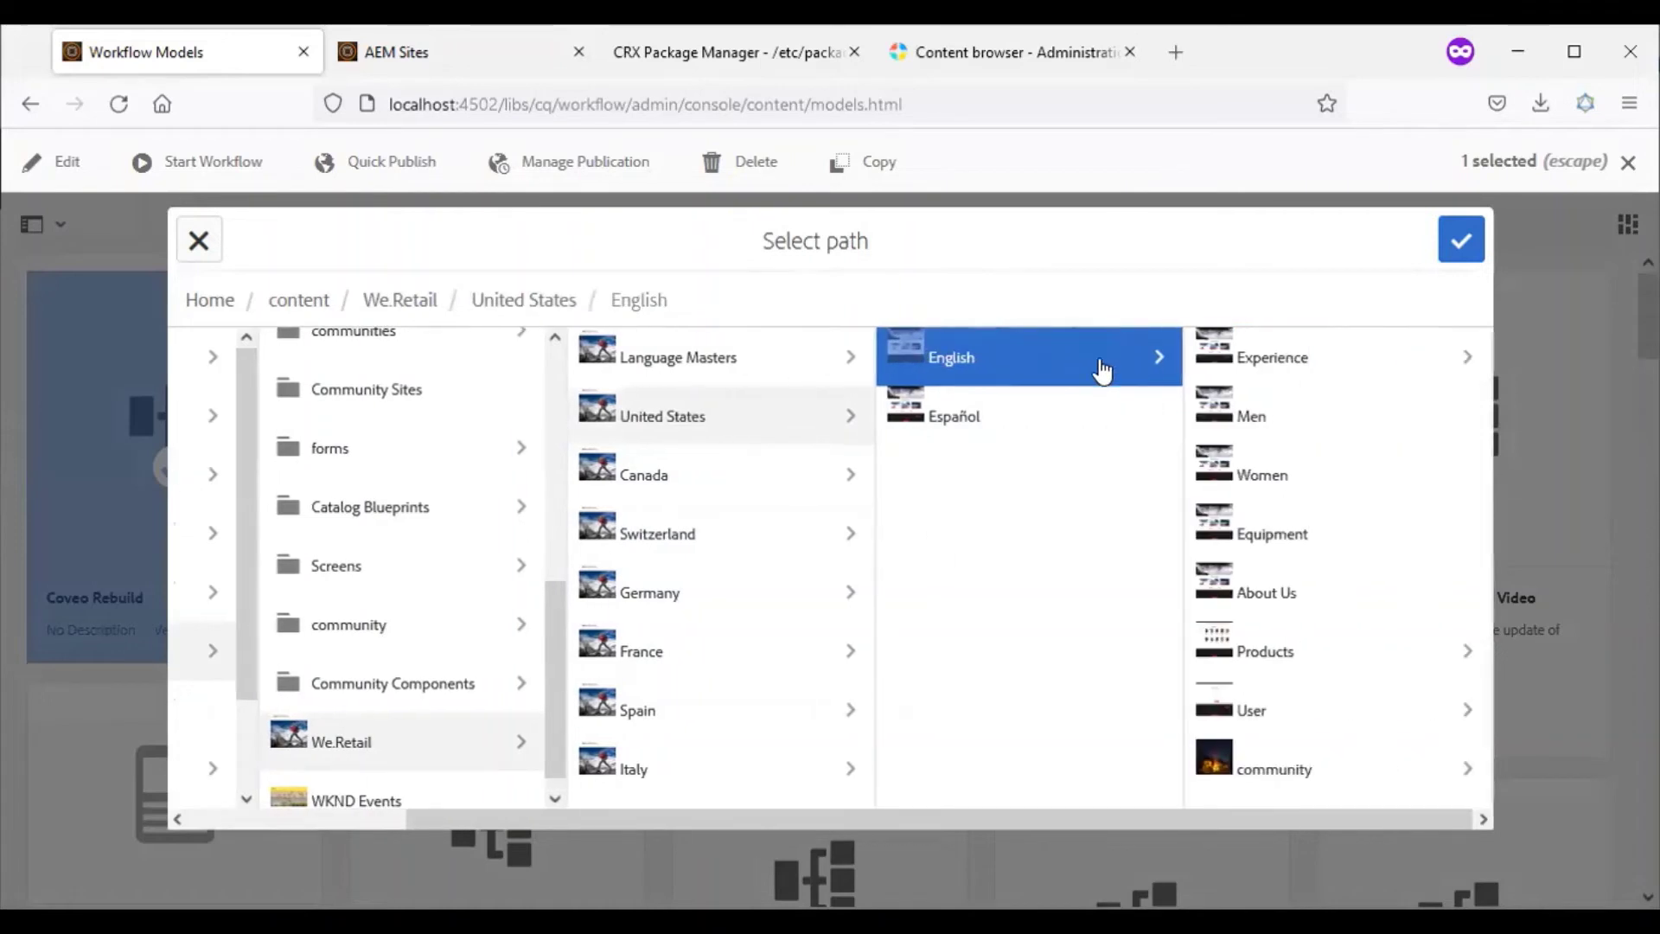
click(1462, 242)
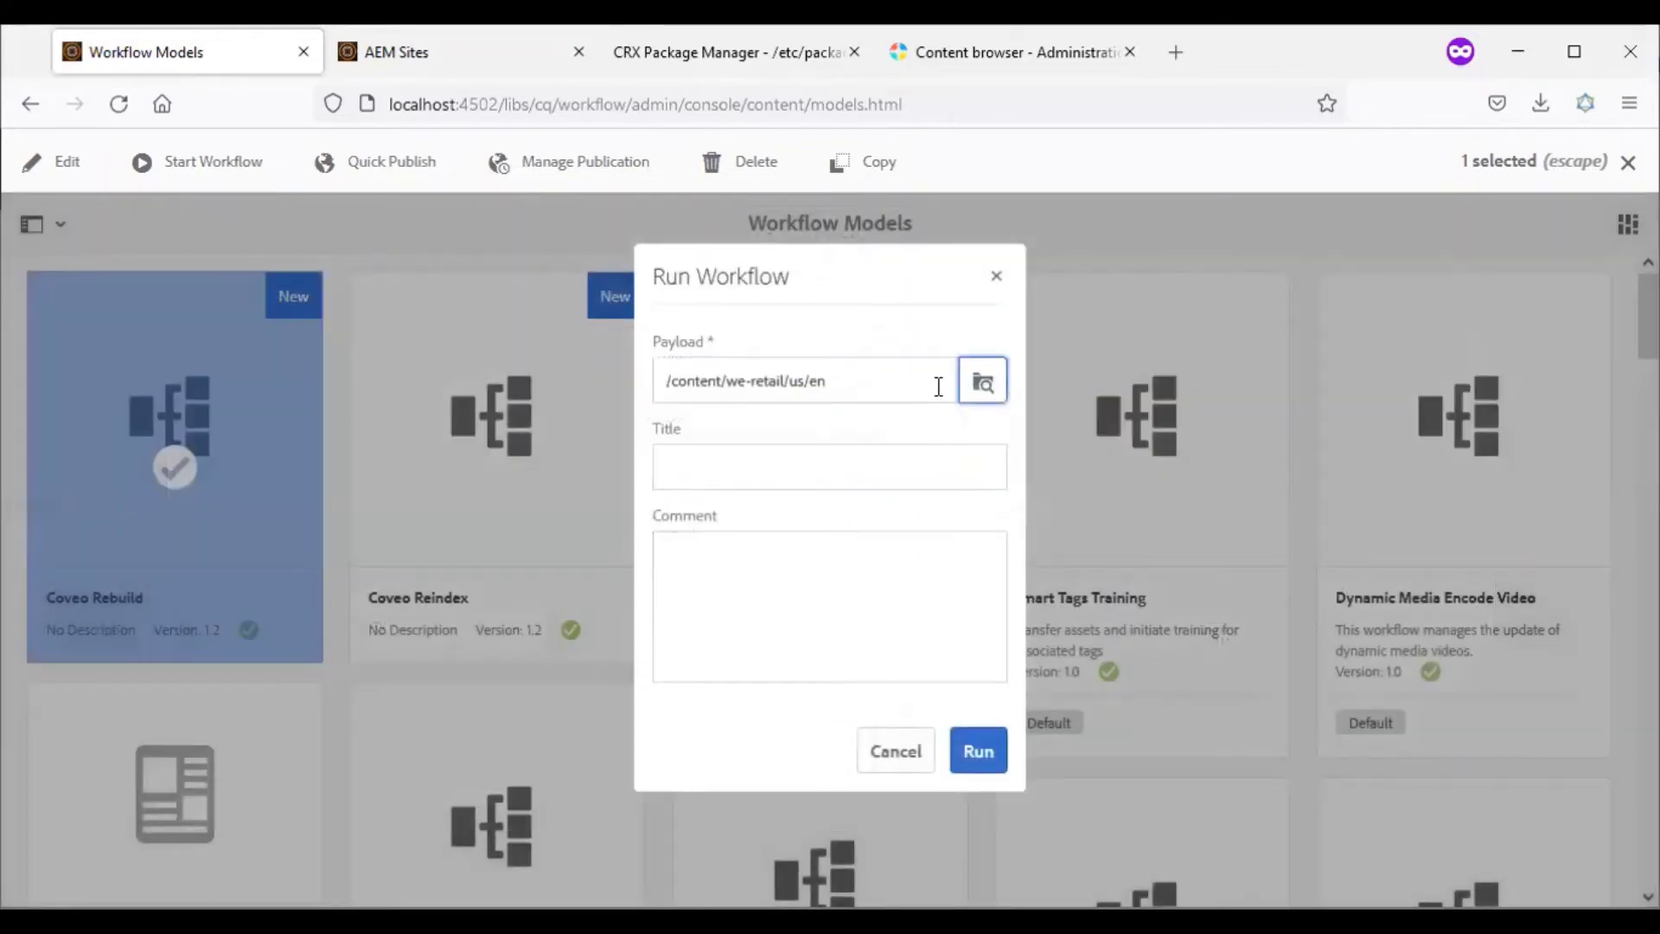
Step: Title the workflow run 'rebuild to coveo' and launch it
drag(871, 380, 636, 395)
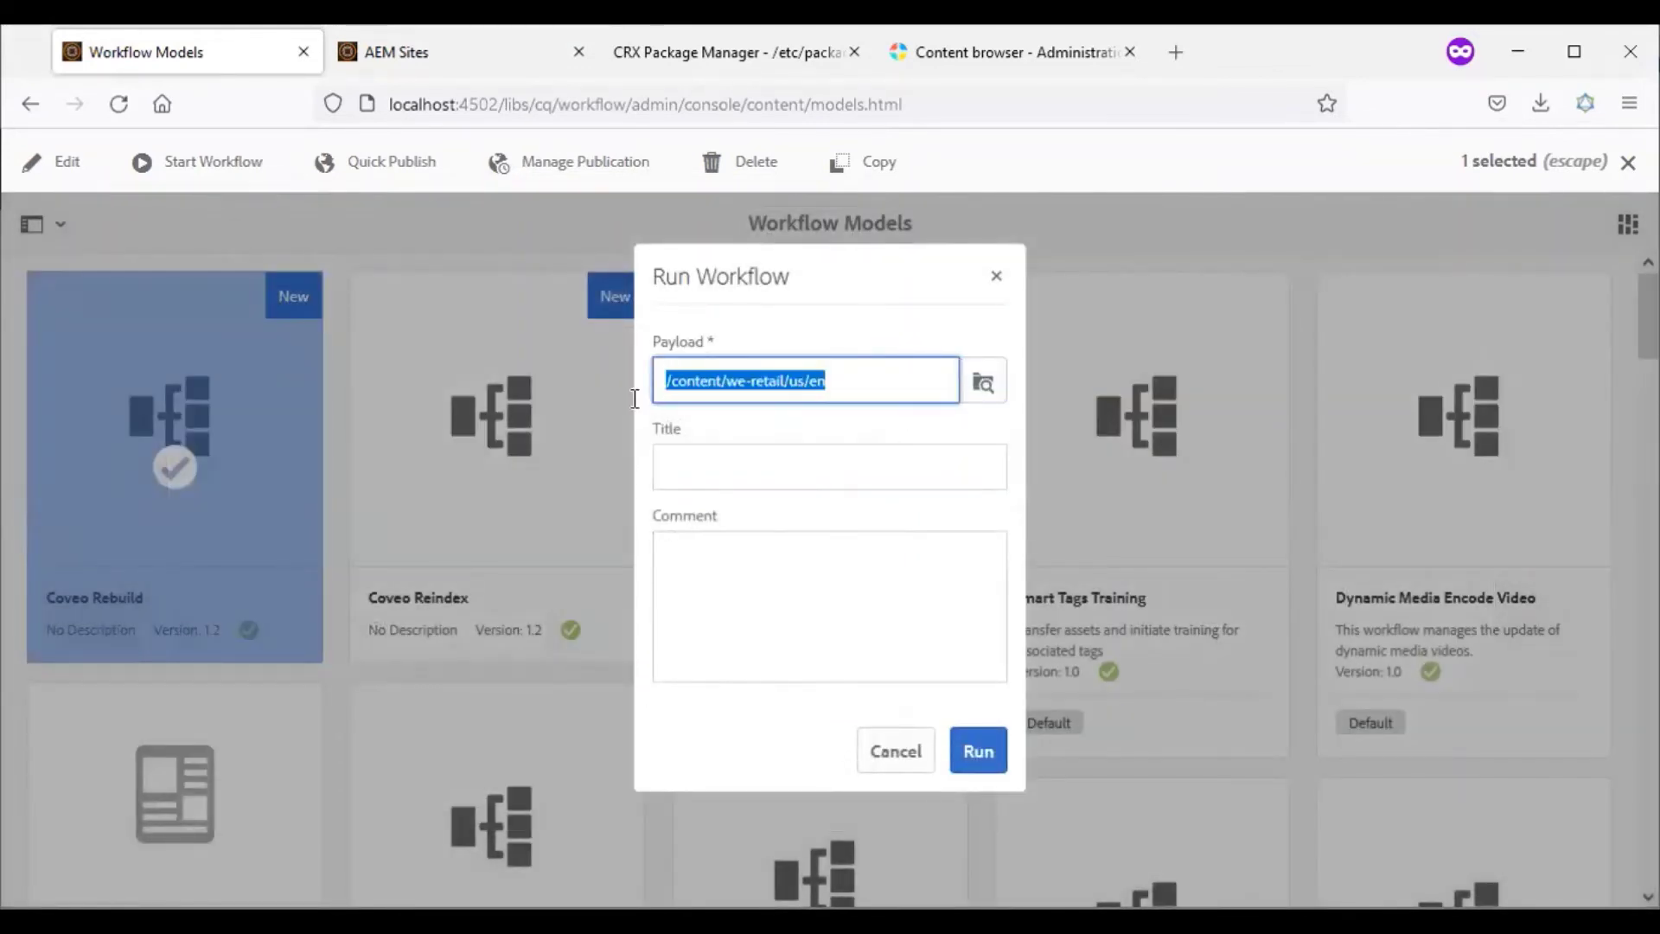
click(748, 466)
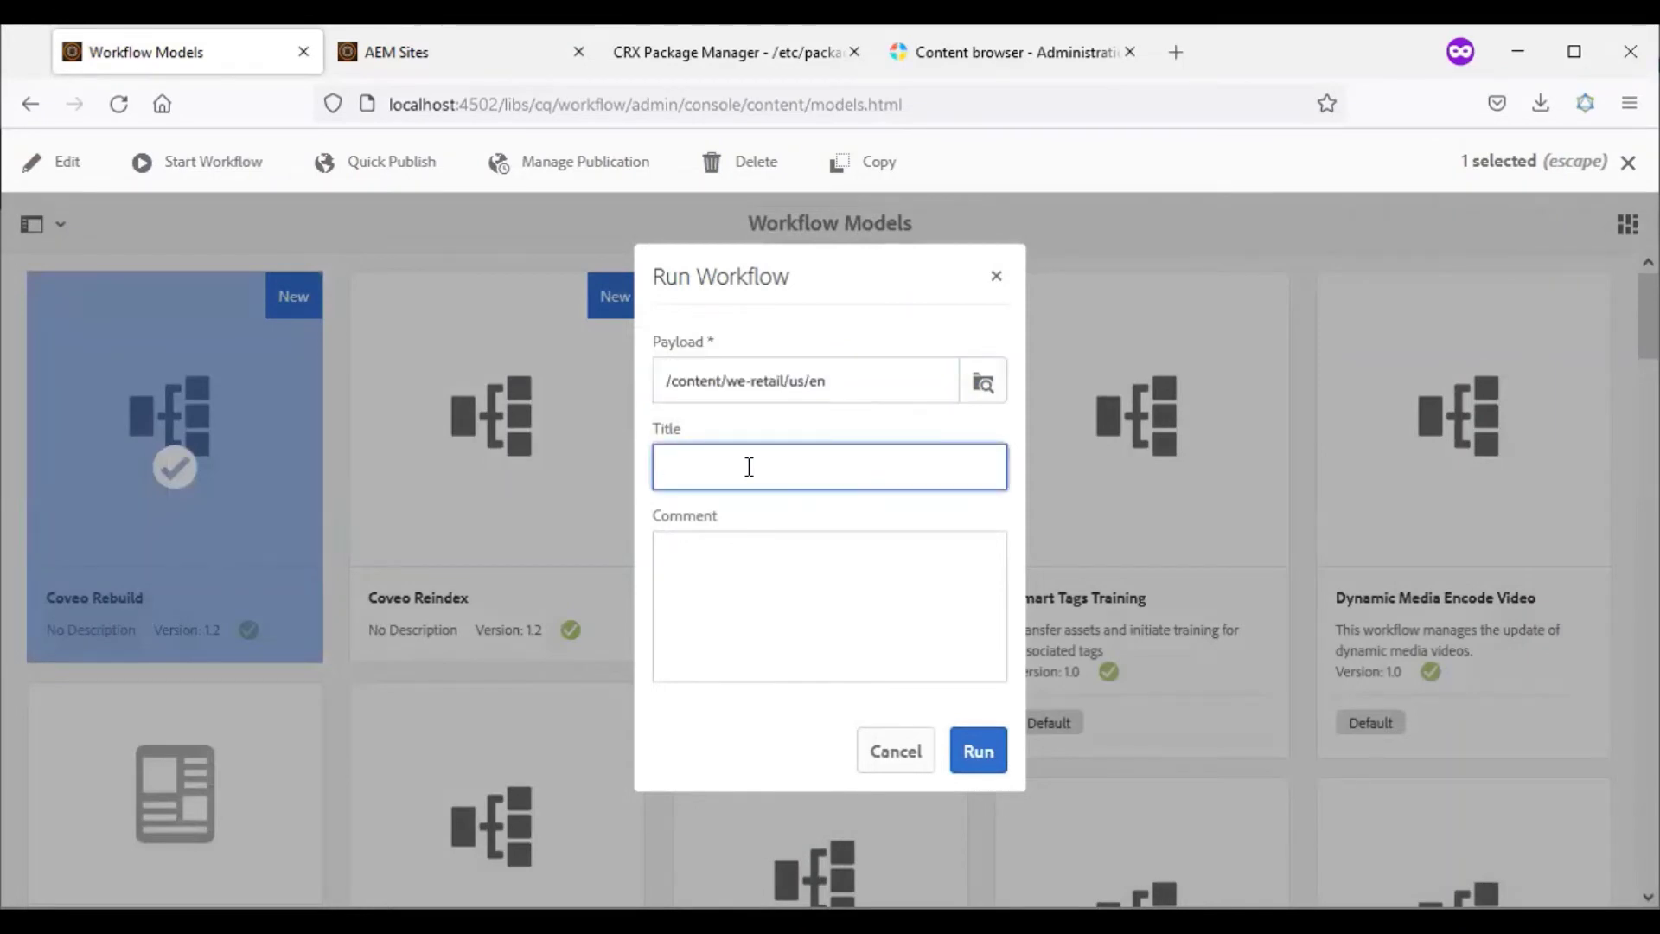
text(re)
text(build)
text( to co)
text(veo)
click(982, 749)
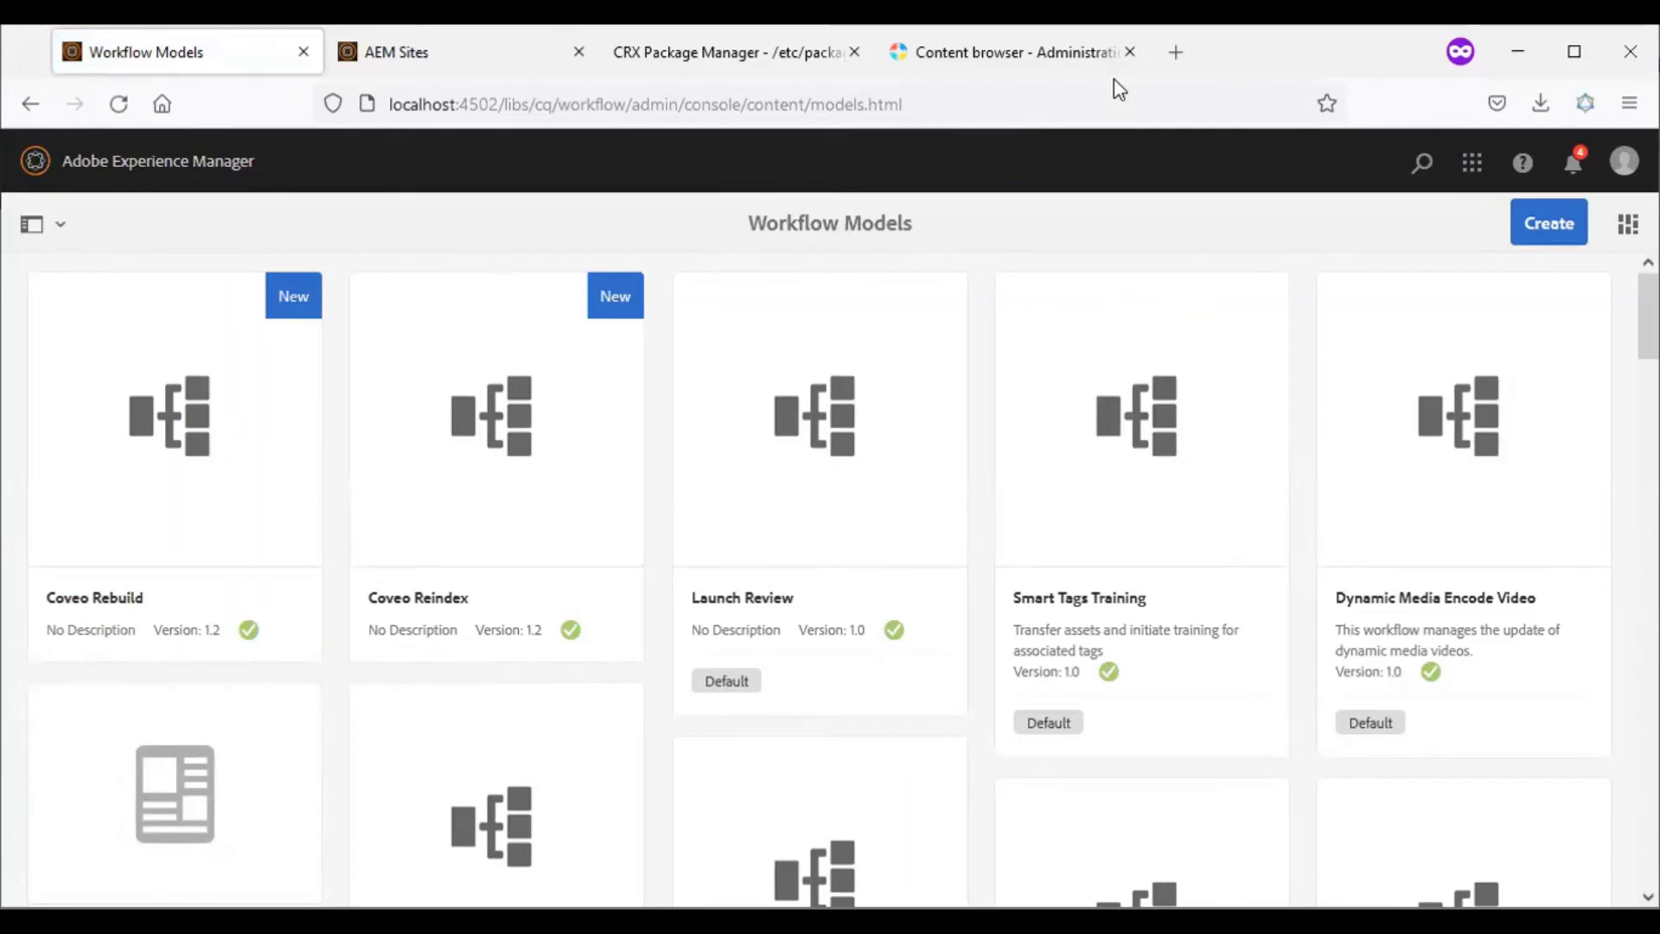
Step: Check Coveo's Log Browser for completed 11:31 AM AEM community-page entries, then view Content Browser's 2,256 items
click(1099, 58)
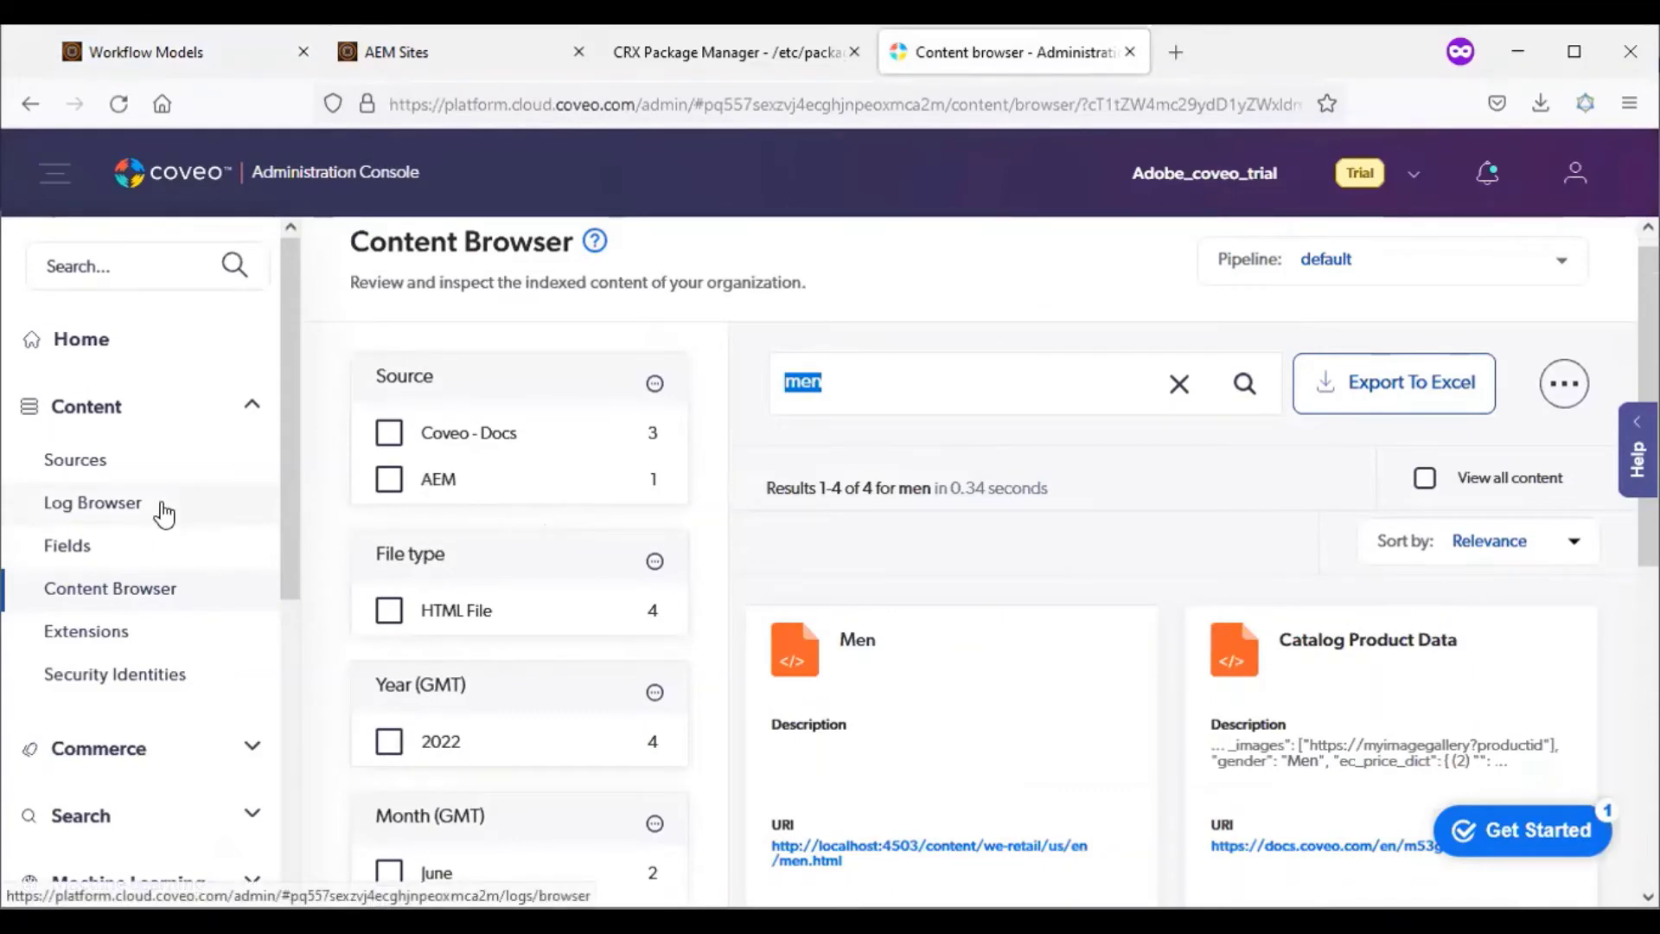
click(94, 504)
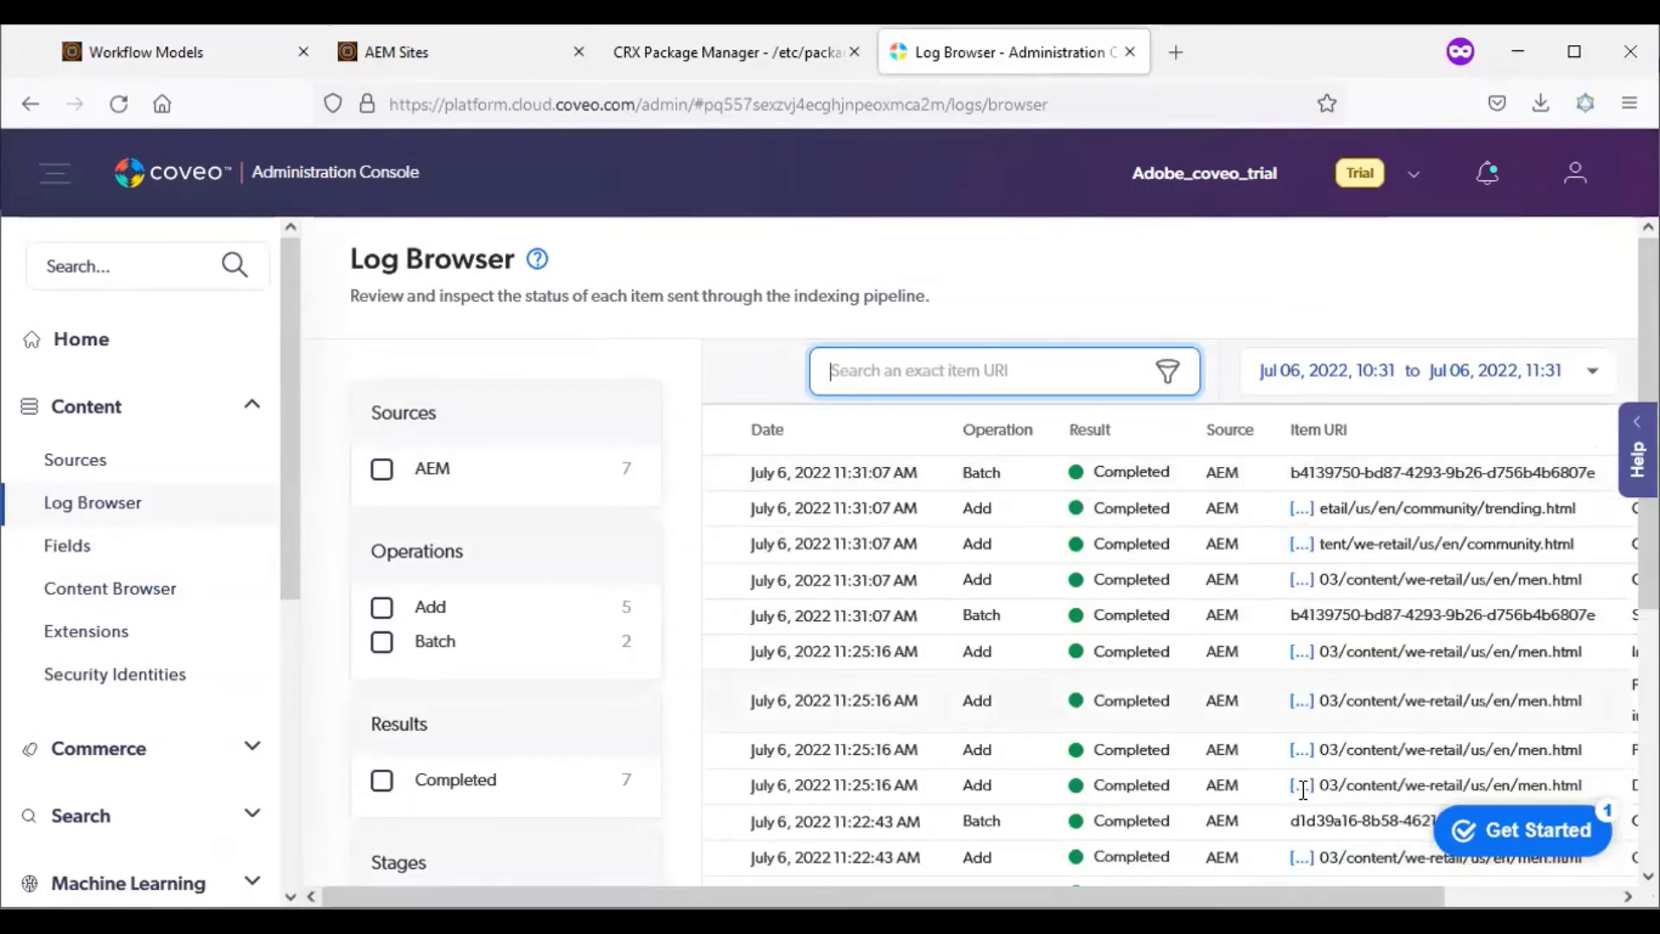
drag(882, 896, 1051, 896)
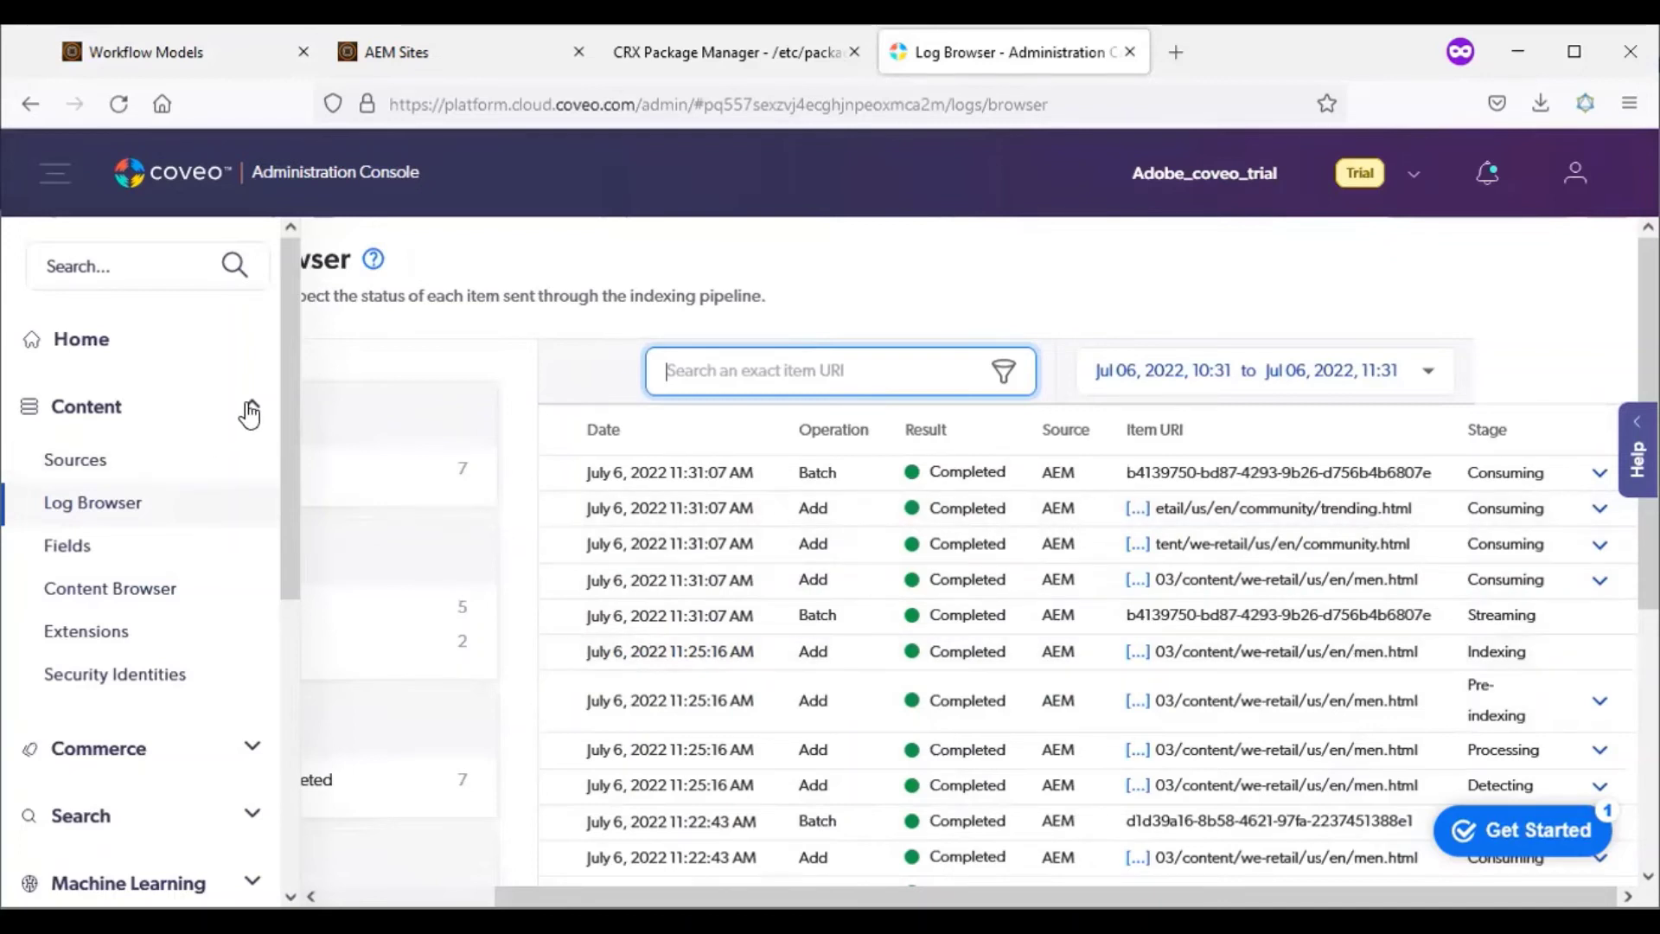
click(175, 587)
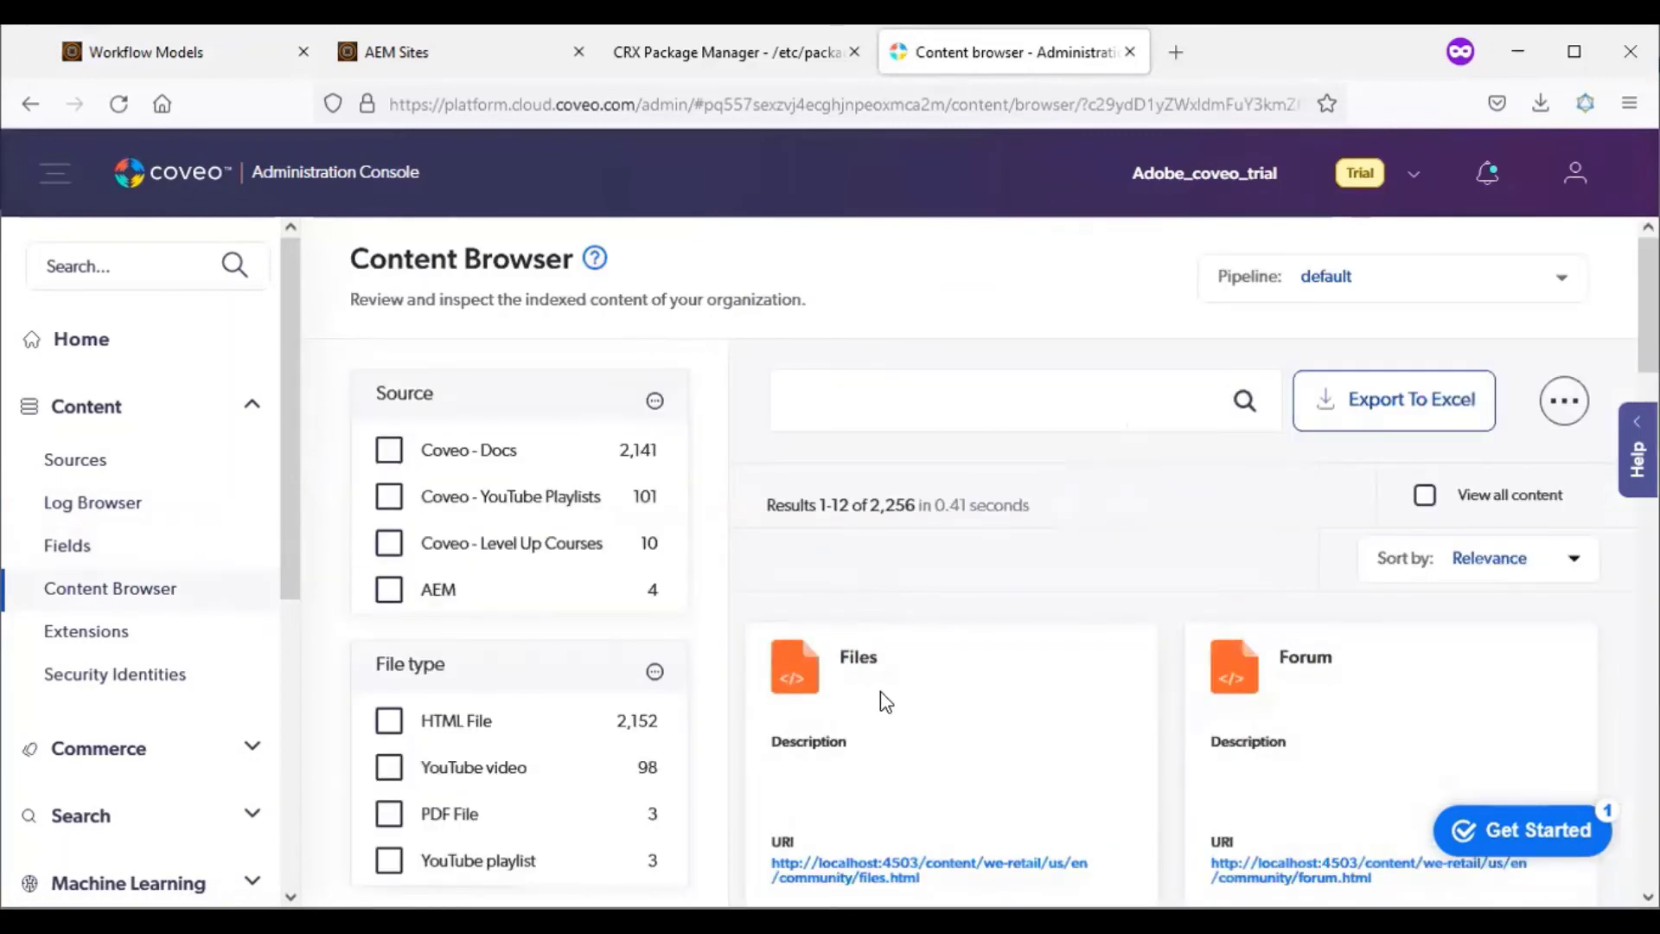
click(908, 725)
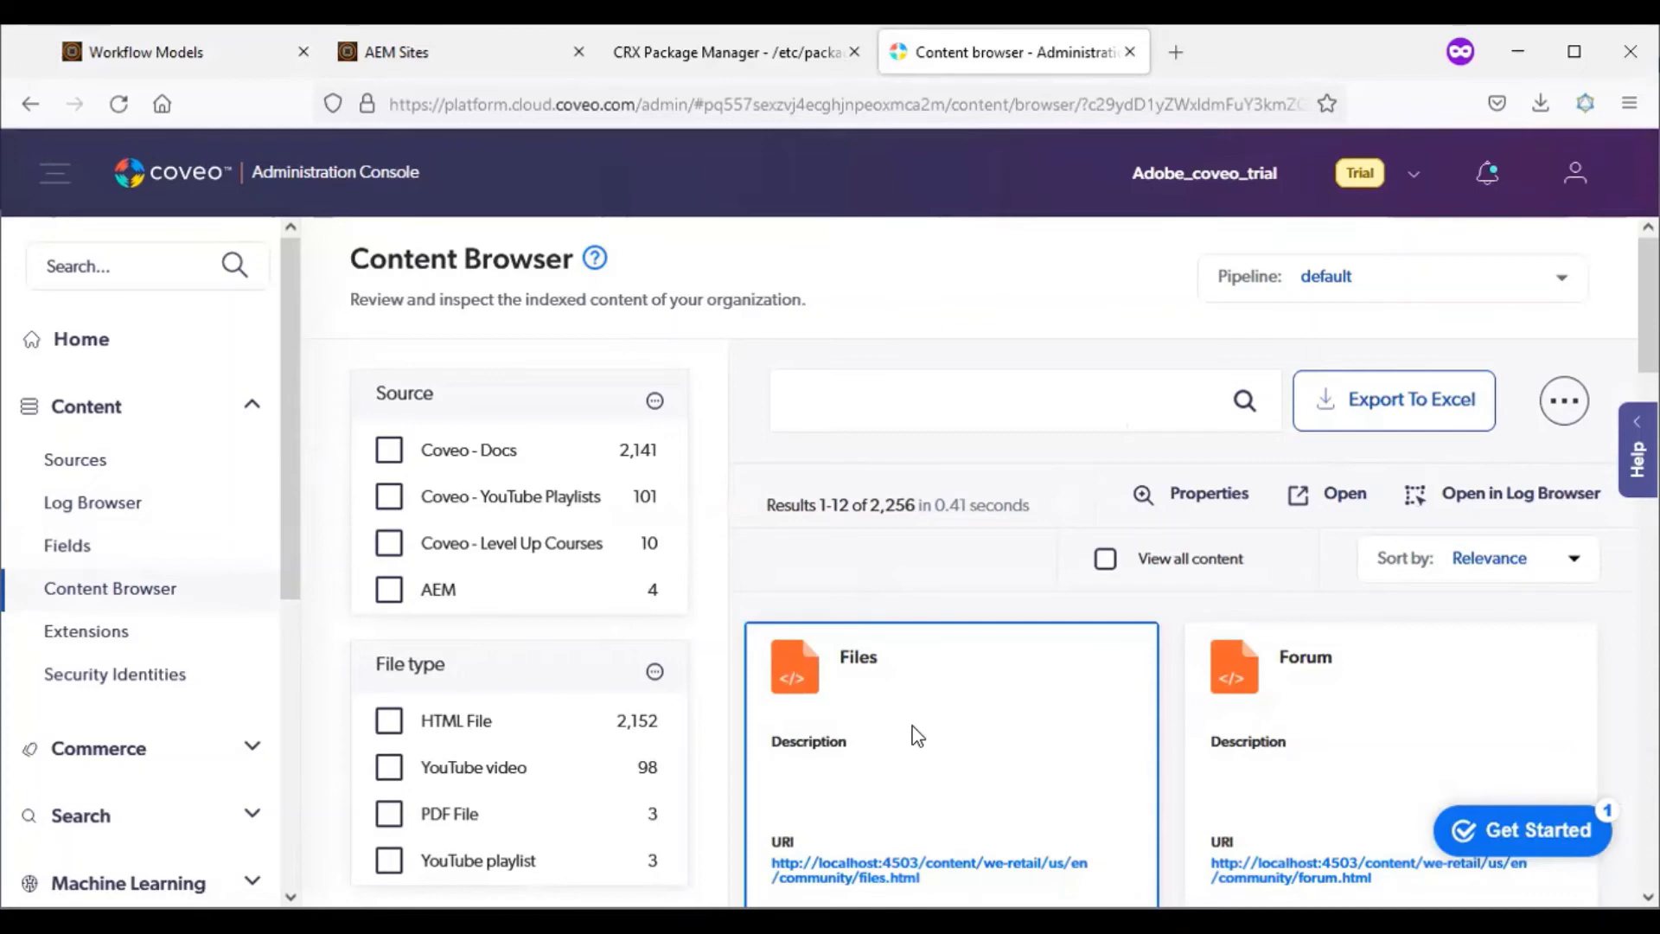
click(1209, 494)
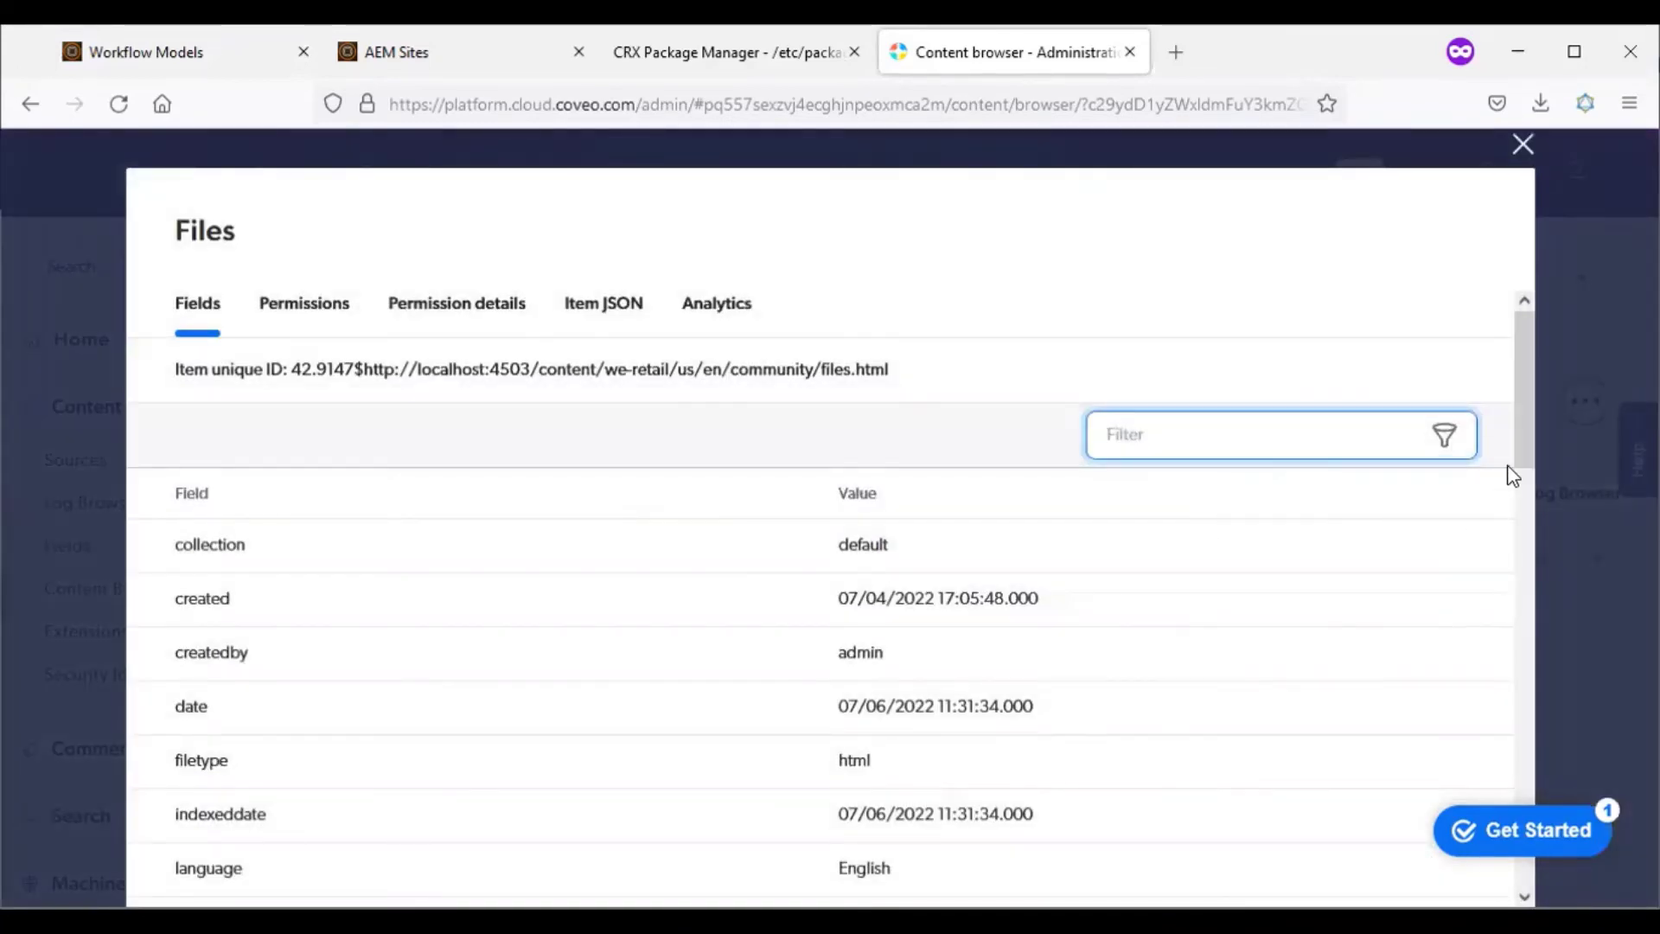
mouse_move(1524, 429)
mouse_down()
mouse_move(1573, 872)
mouse_move(1533, 401)
mouse_up()
click(303, 301)
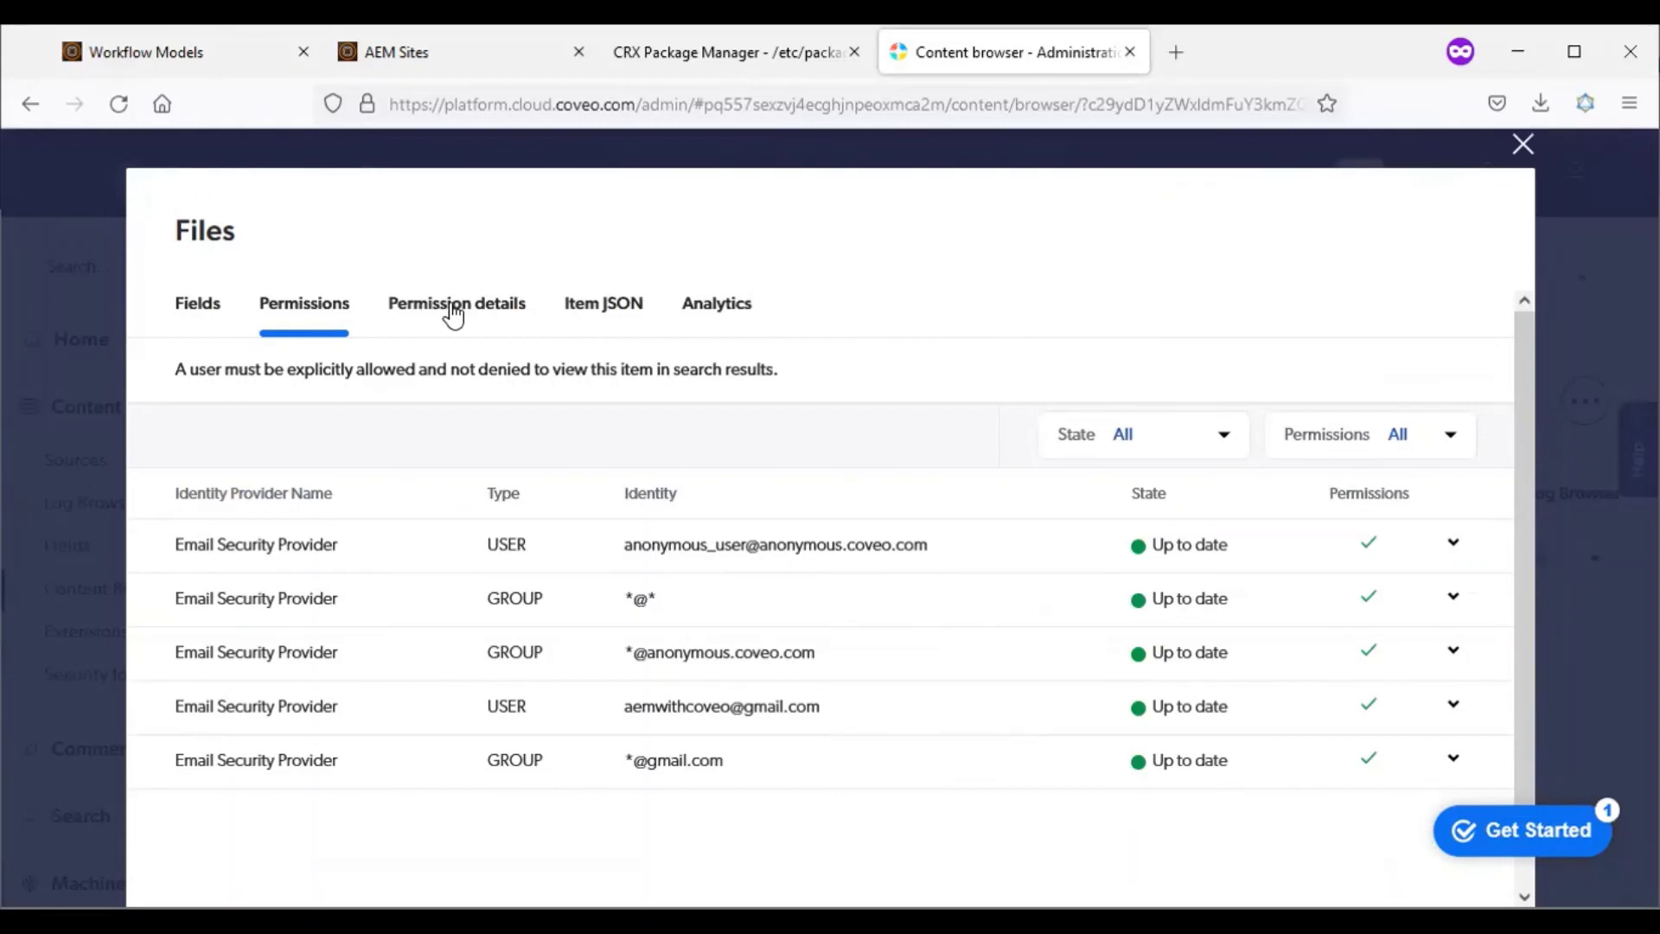
click(608, 310)
click(734, 312)
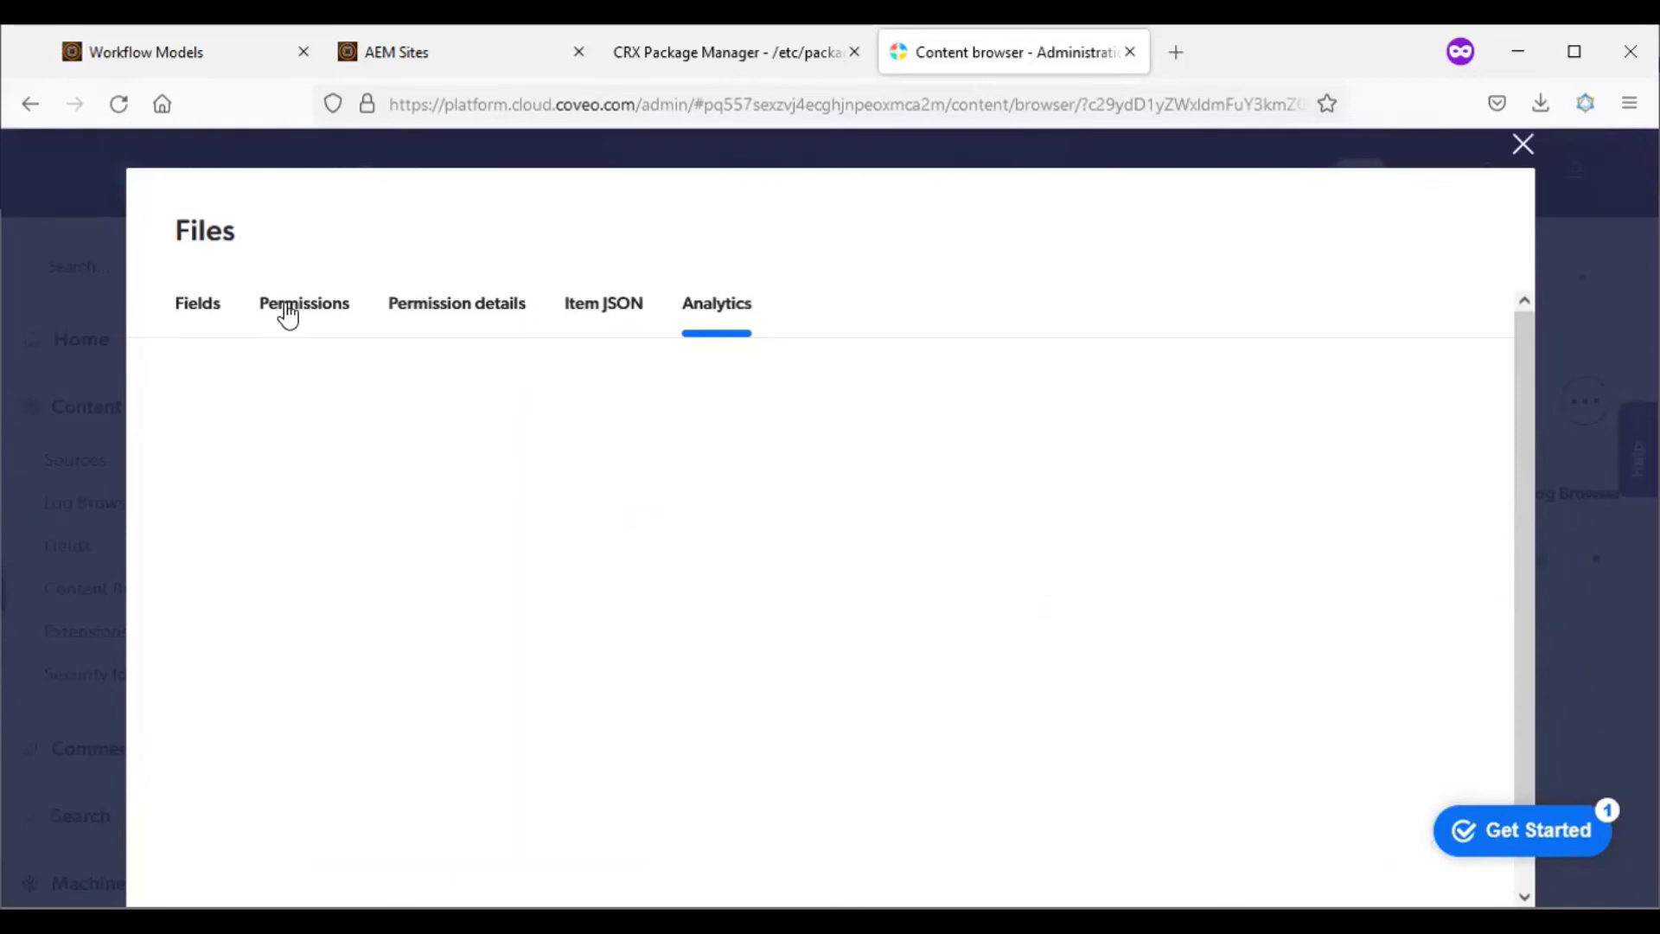
click(208, 310)
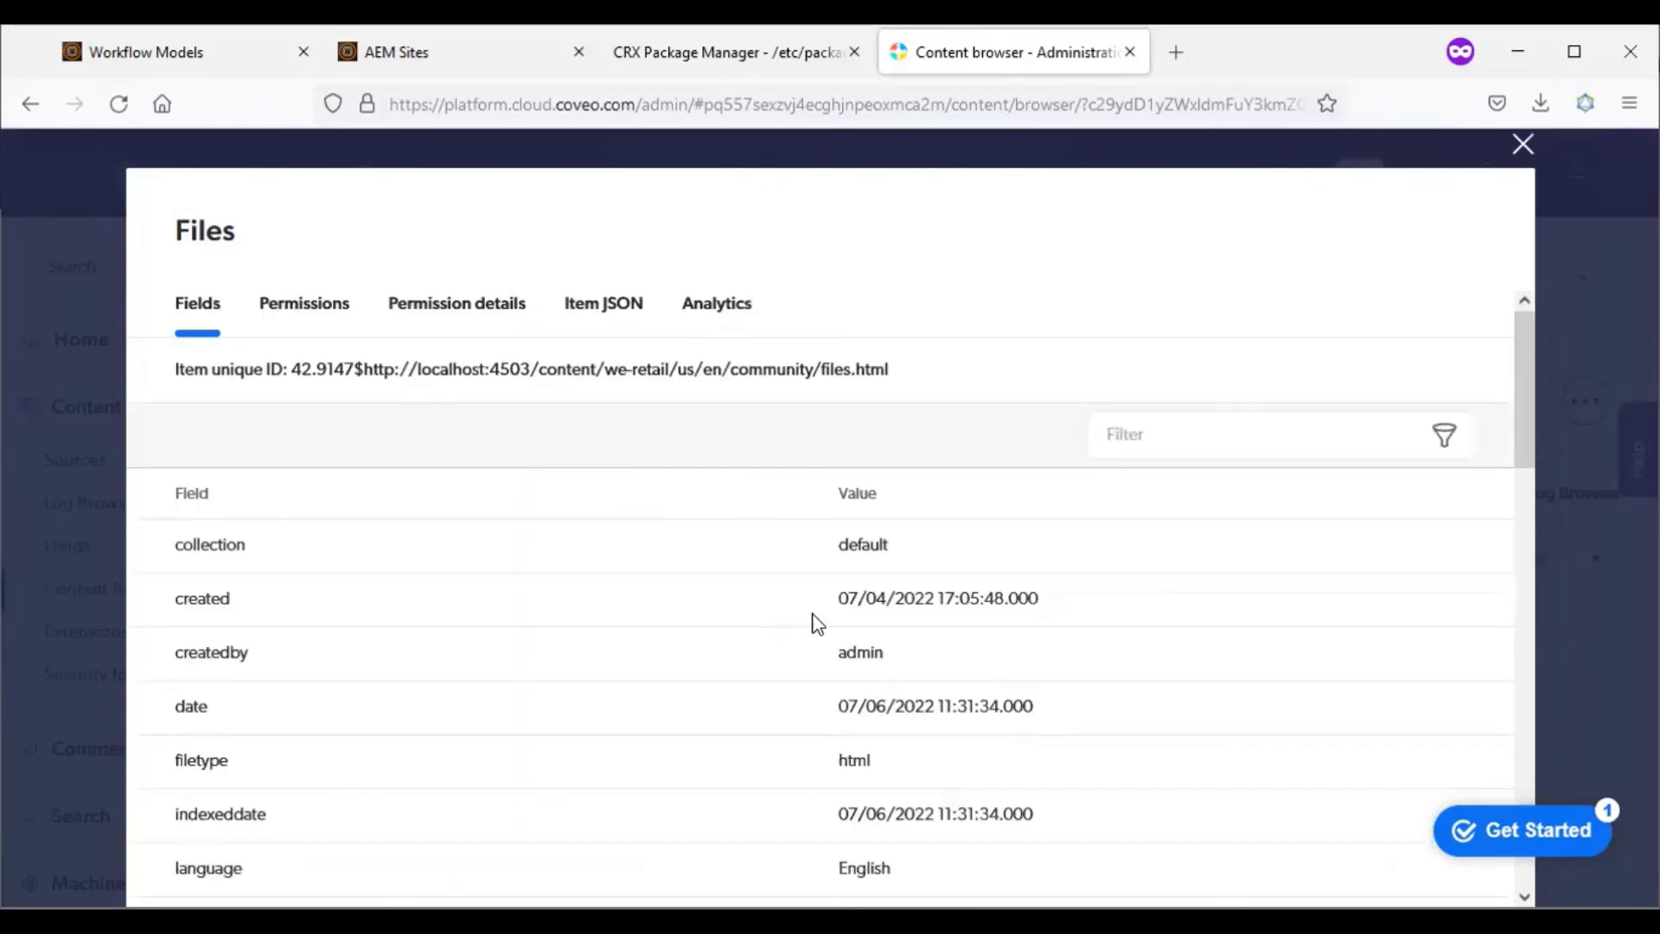
drag(1518, 408, 1519, 428)
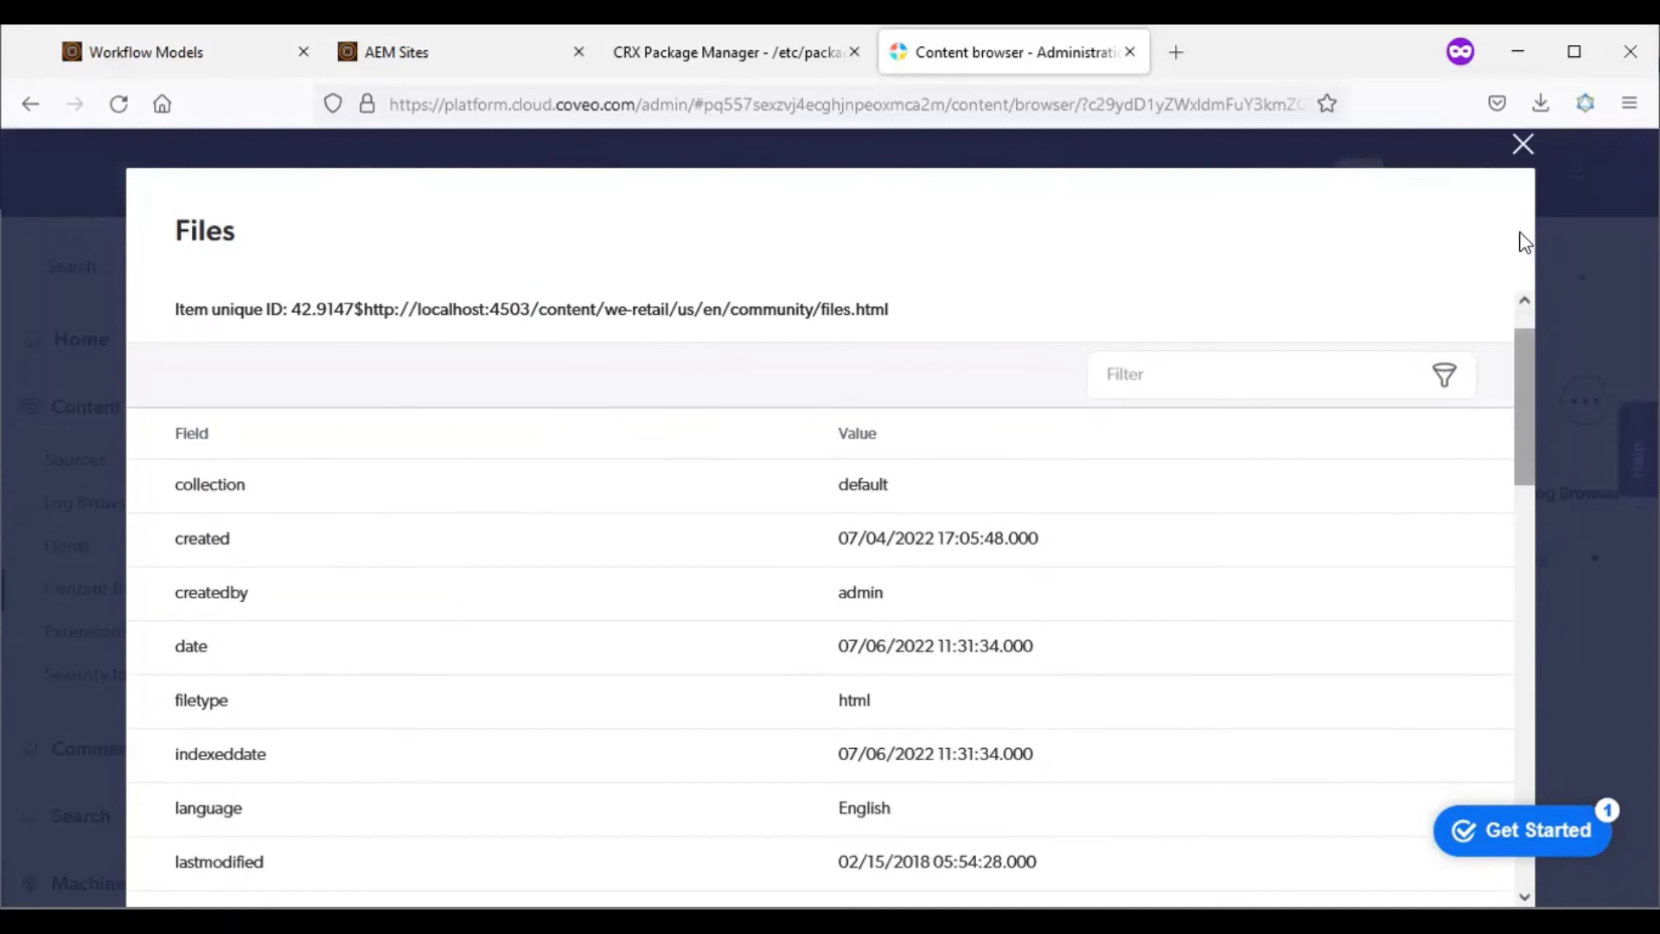
click(1523, 145)
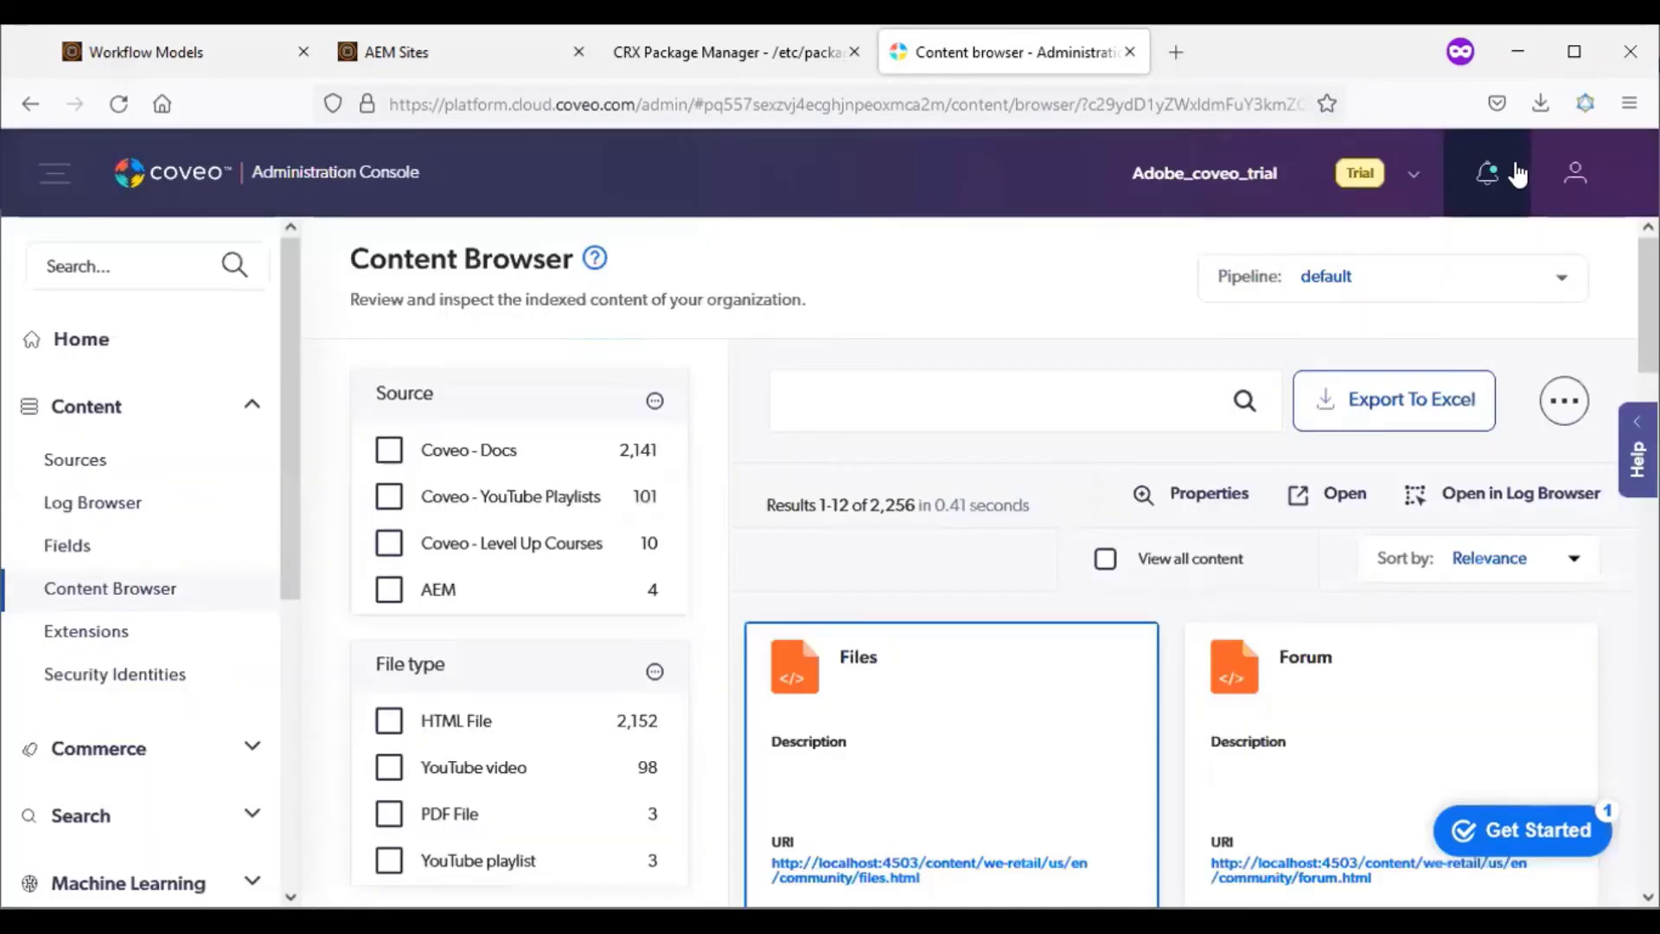
Step: After checking AEM Sites, reopen Coveo's Log Browser and toggle the AEM source filter (162 entries)
click(375, 64)
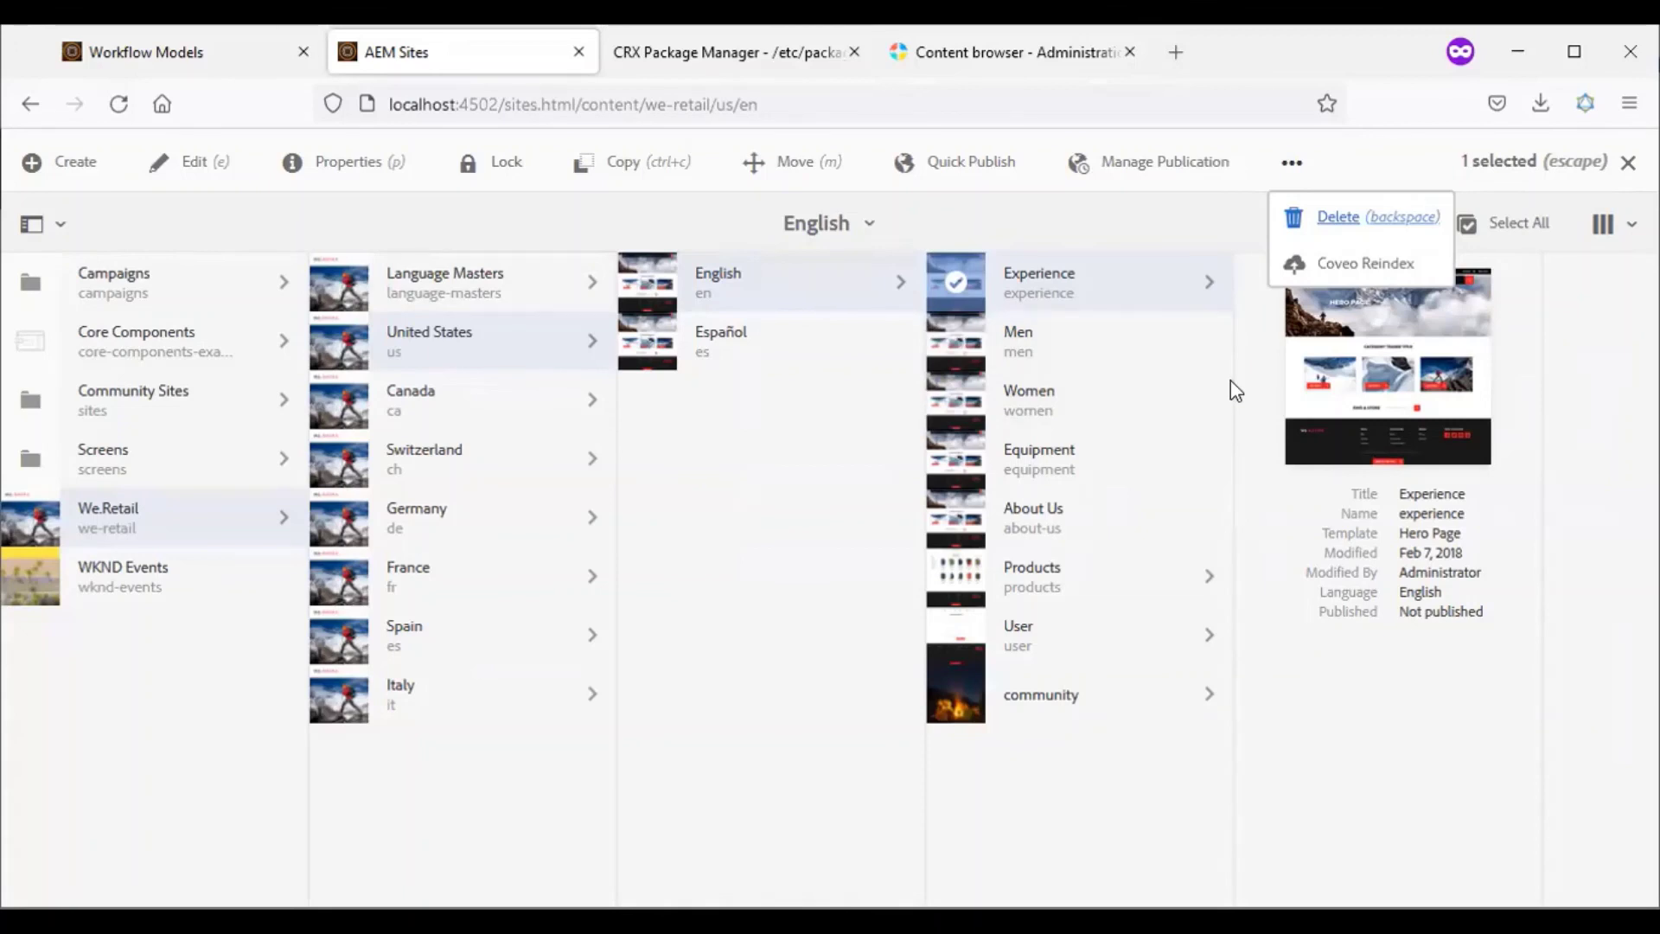
click(1059, 69)
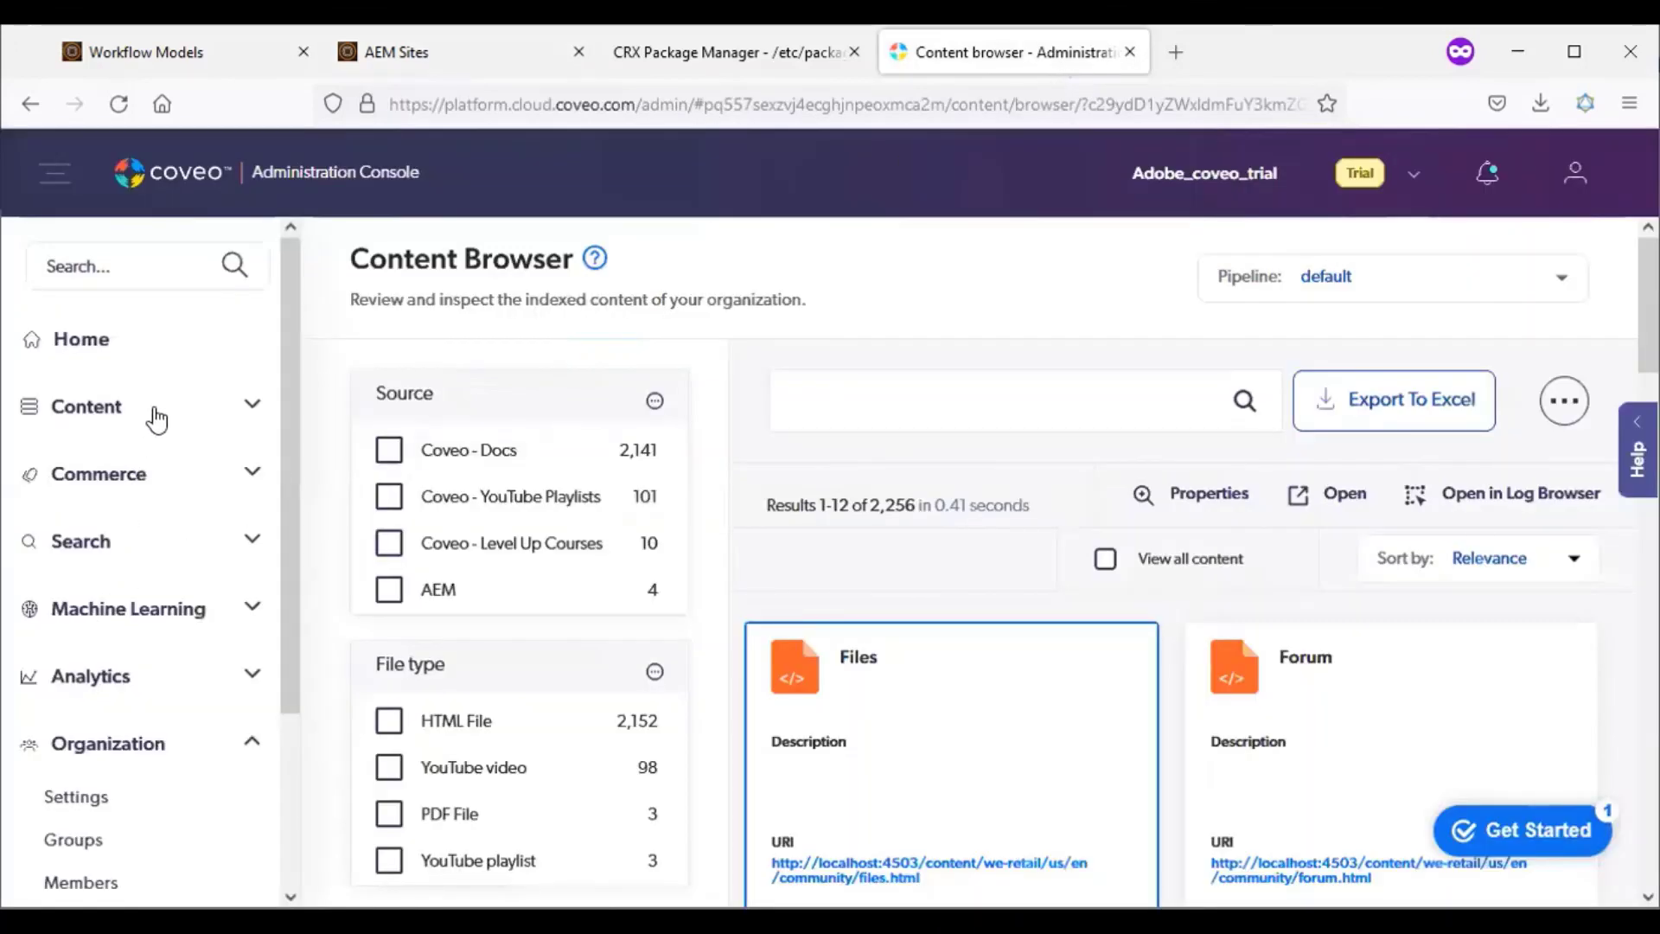
click(240, 412)
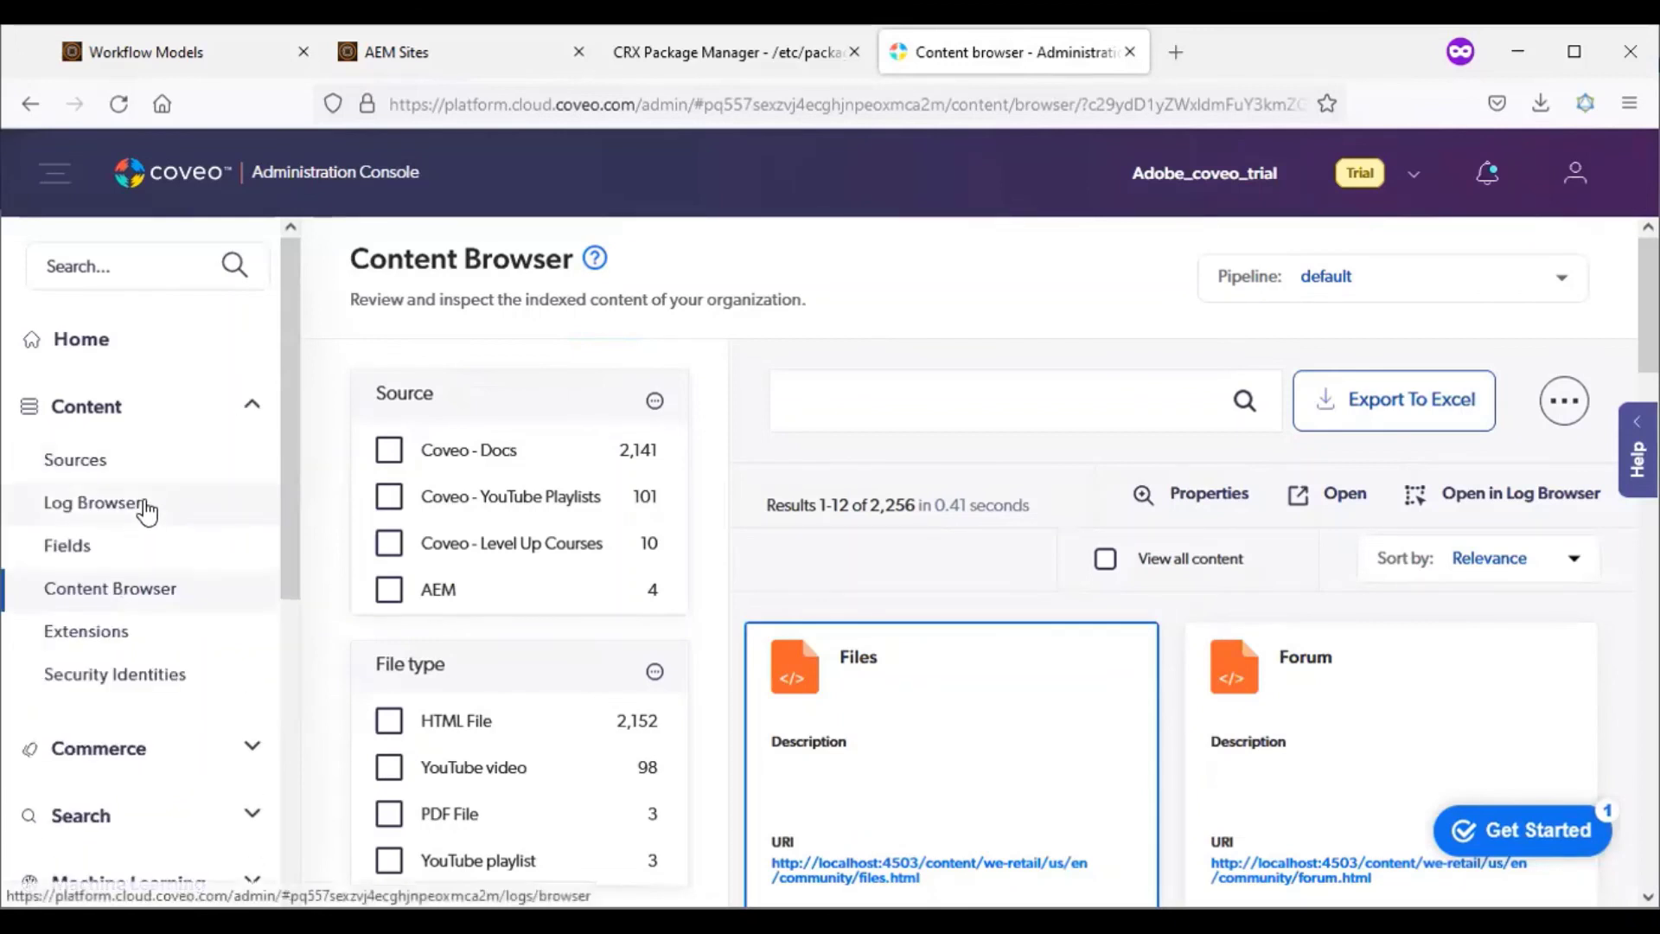
click(97, 504)
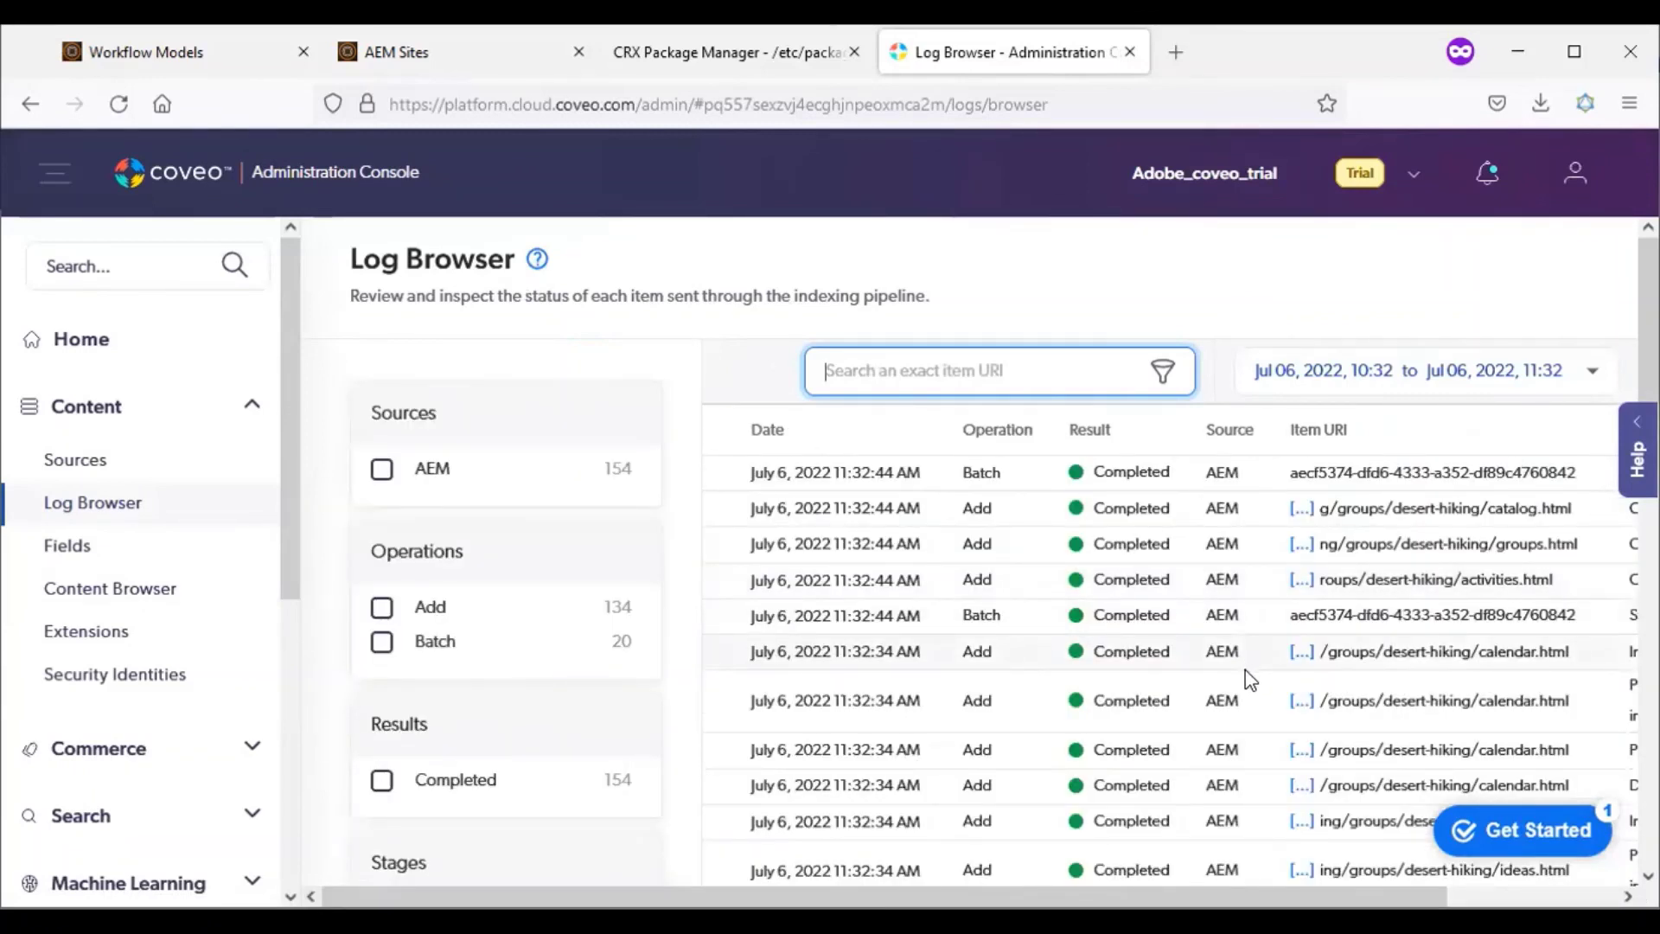
click(383, 468)
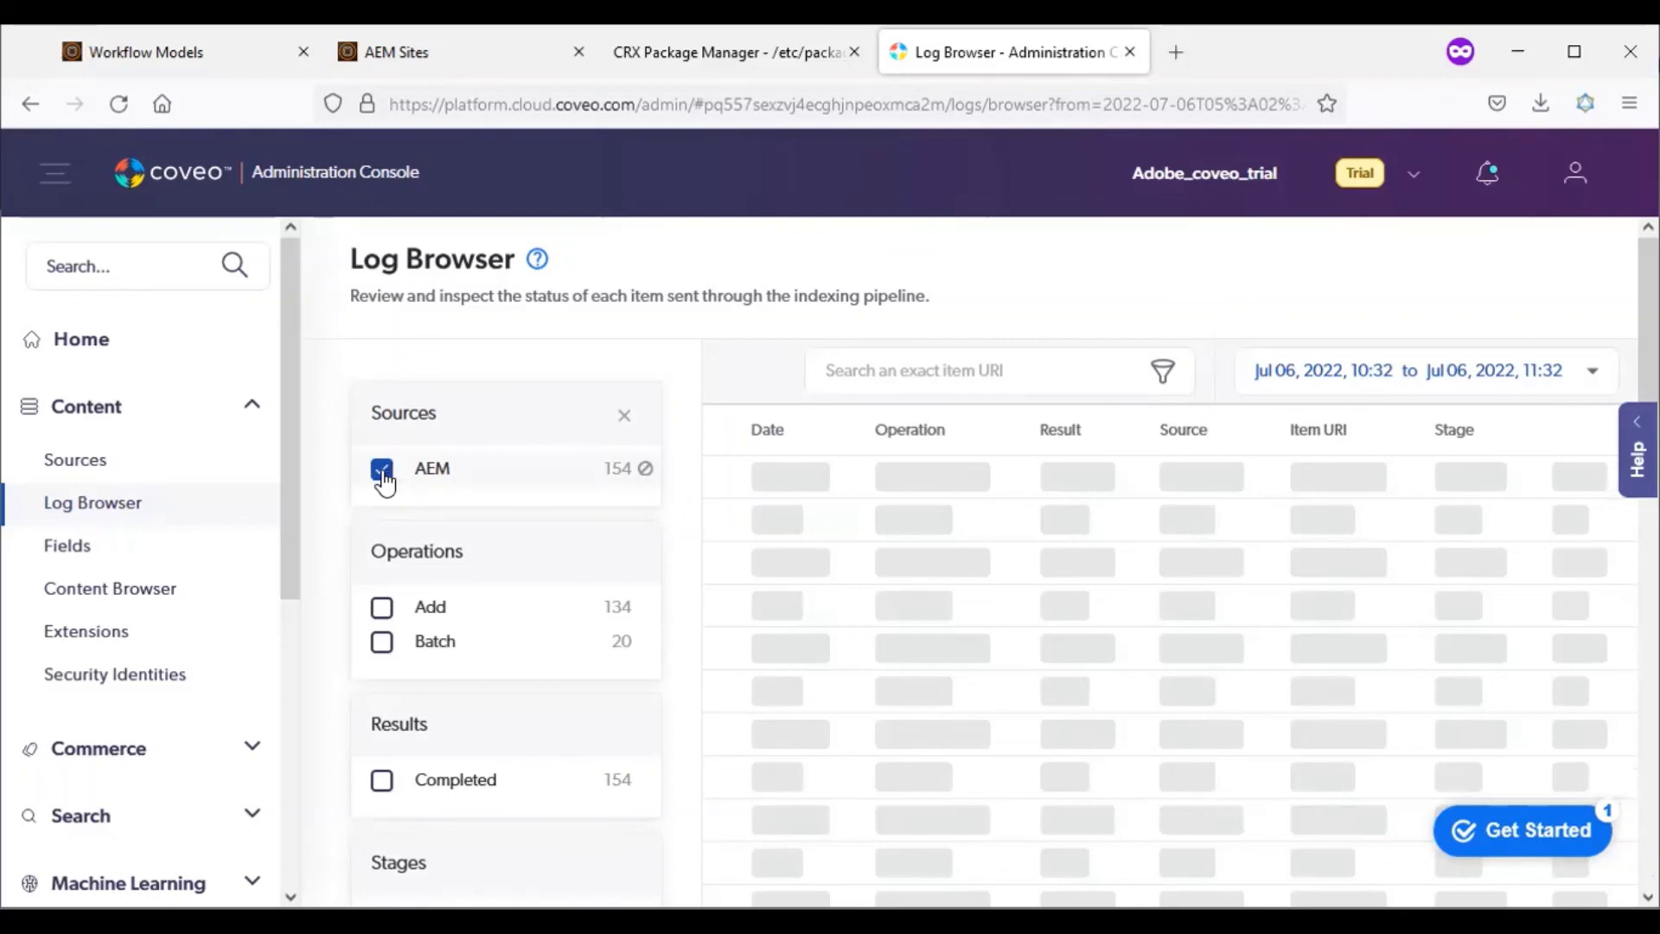
click(383, 470)
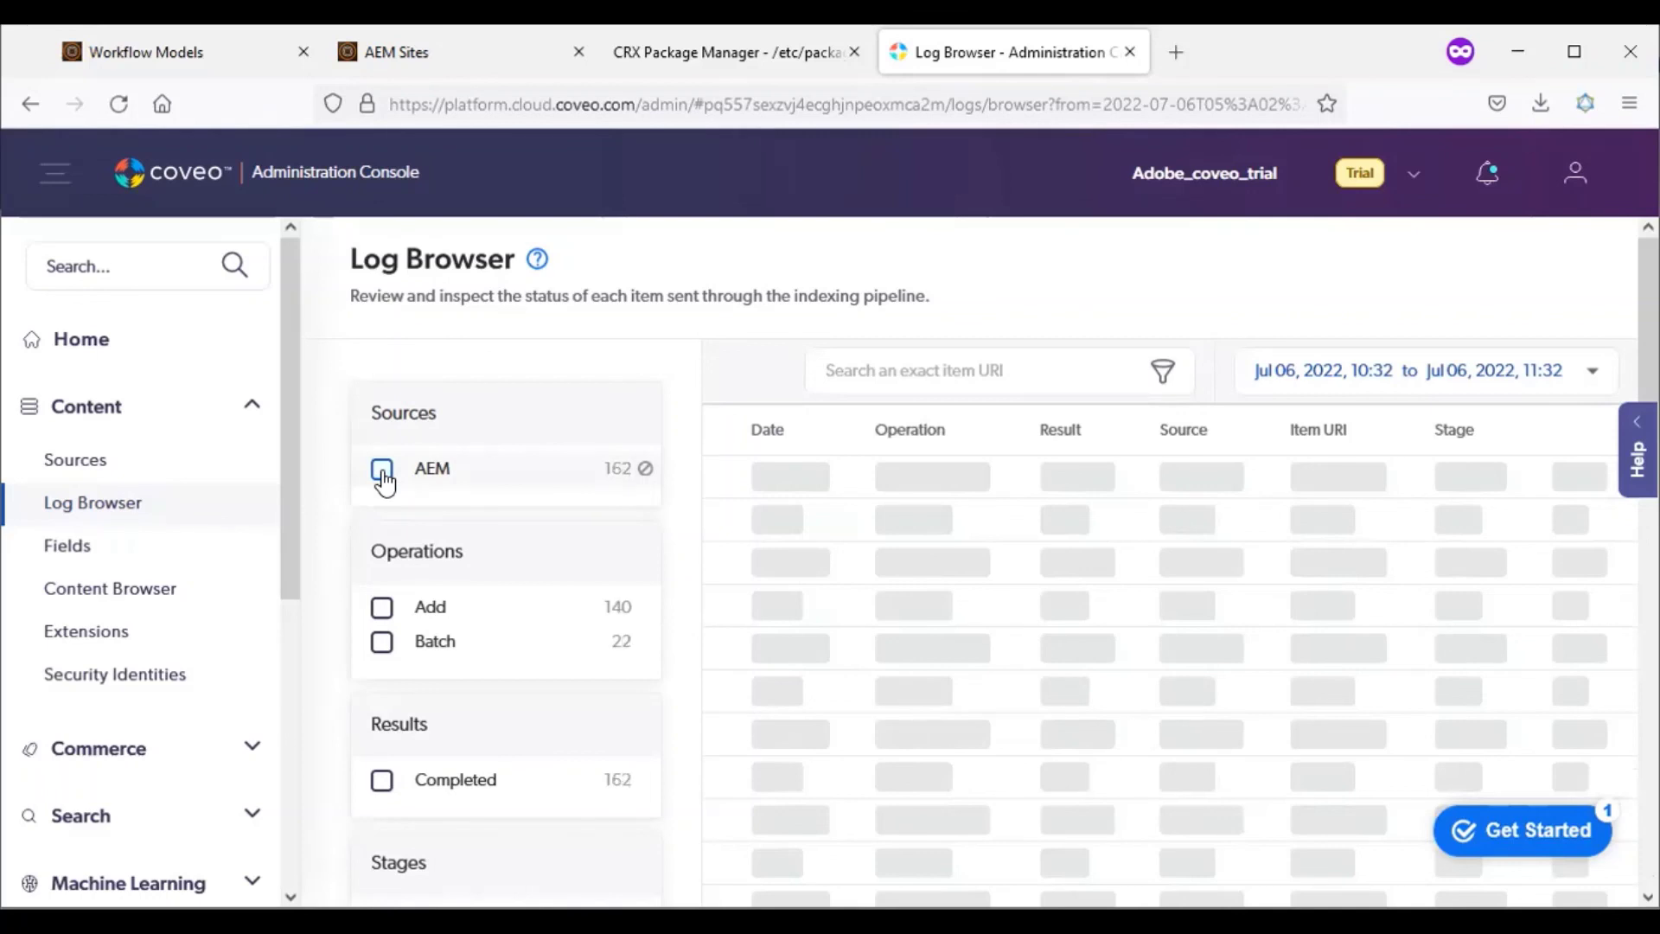